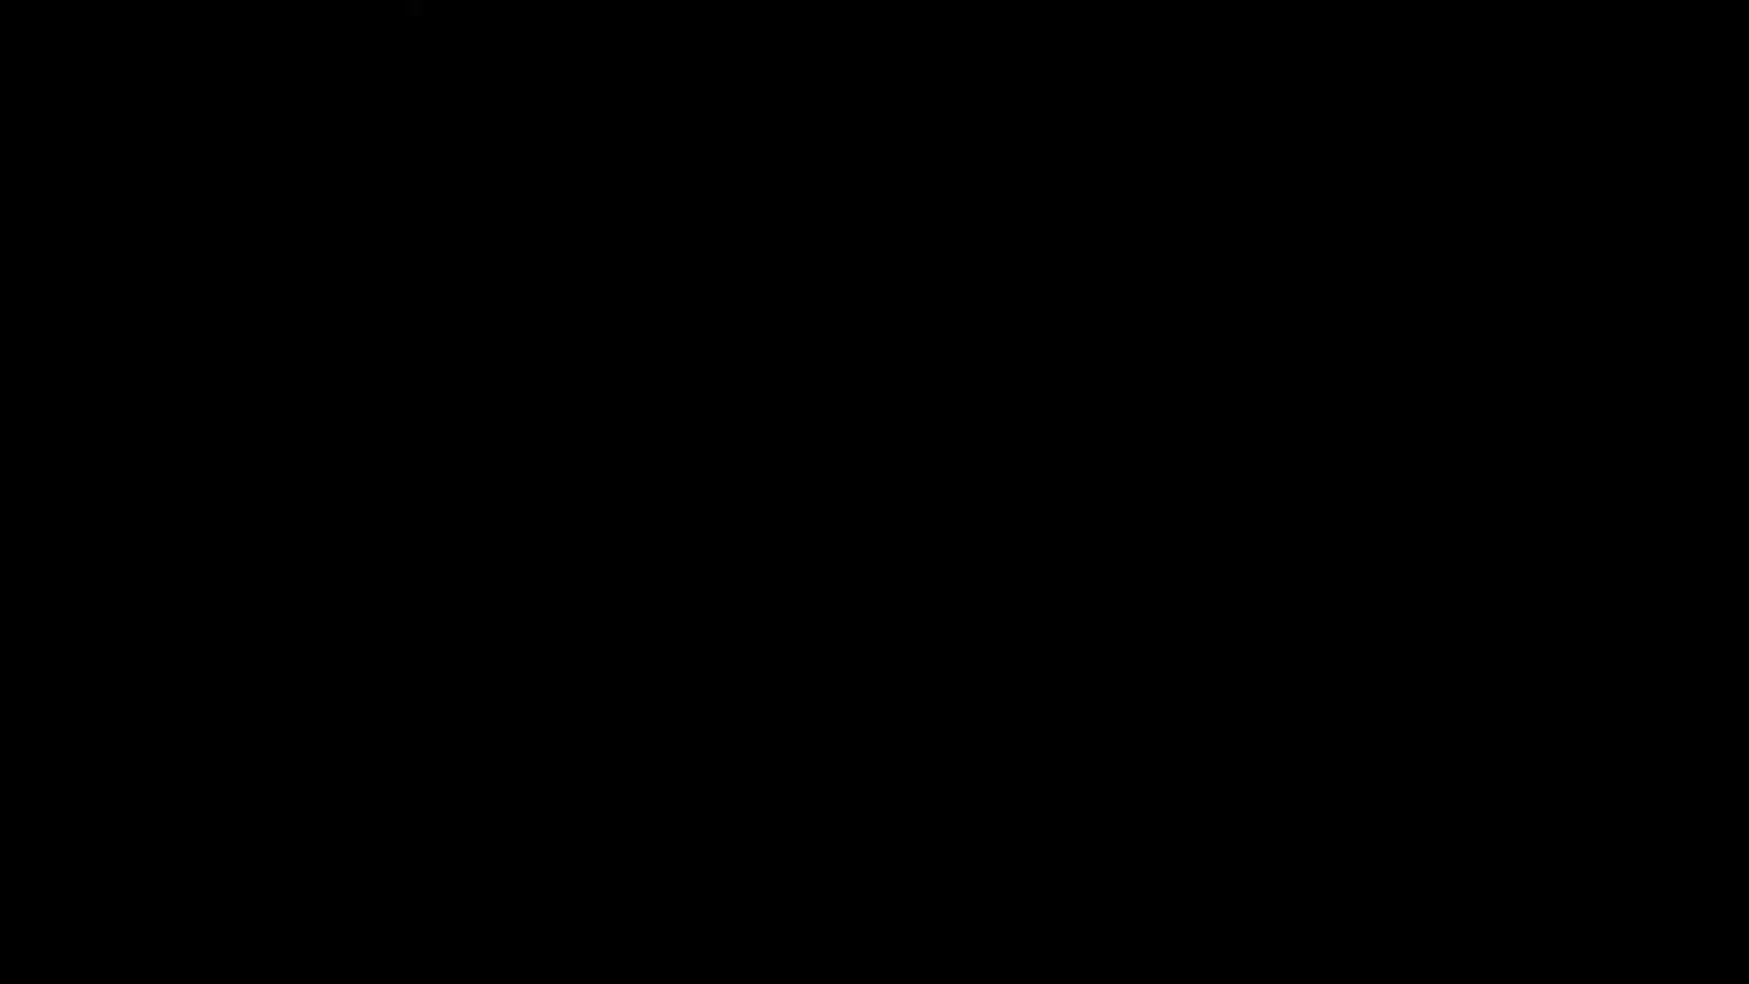
# Step: Enter the quiz description "This is the colour test... What colour are you?"
pyautogui.write('This is the colour test... What colour are you?')
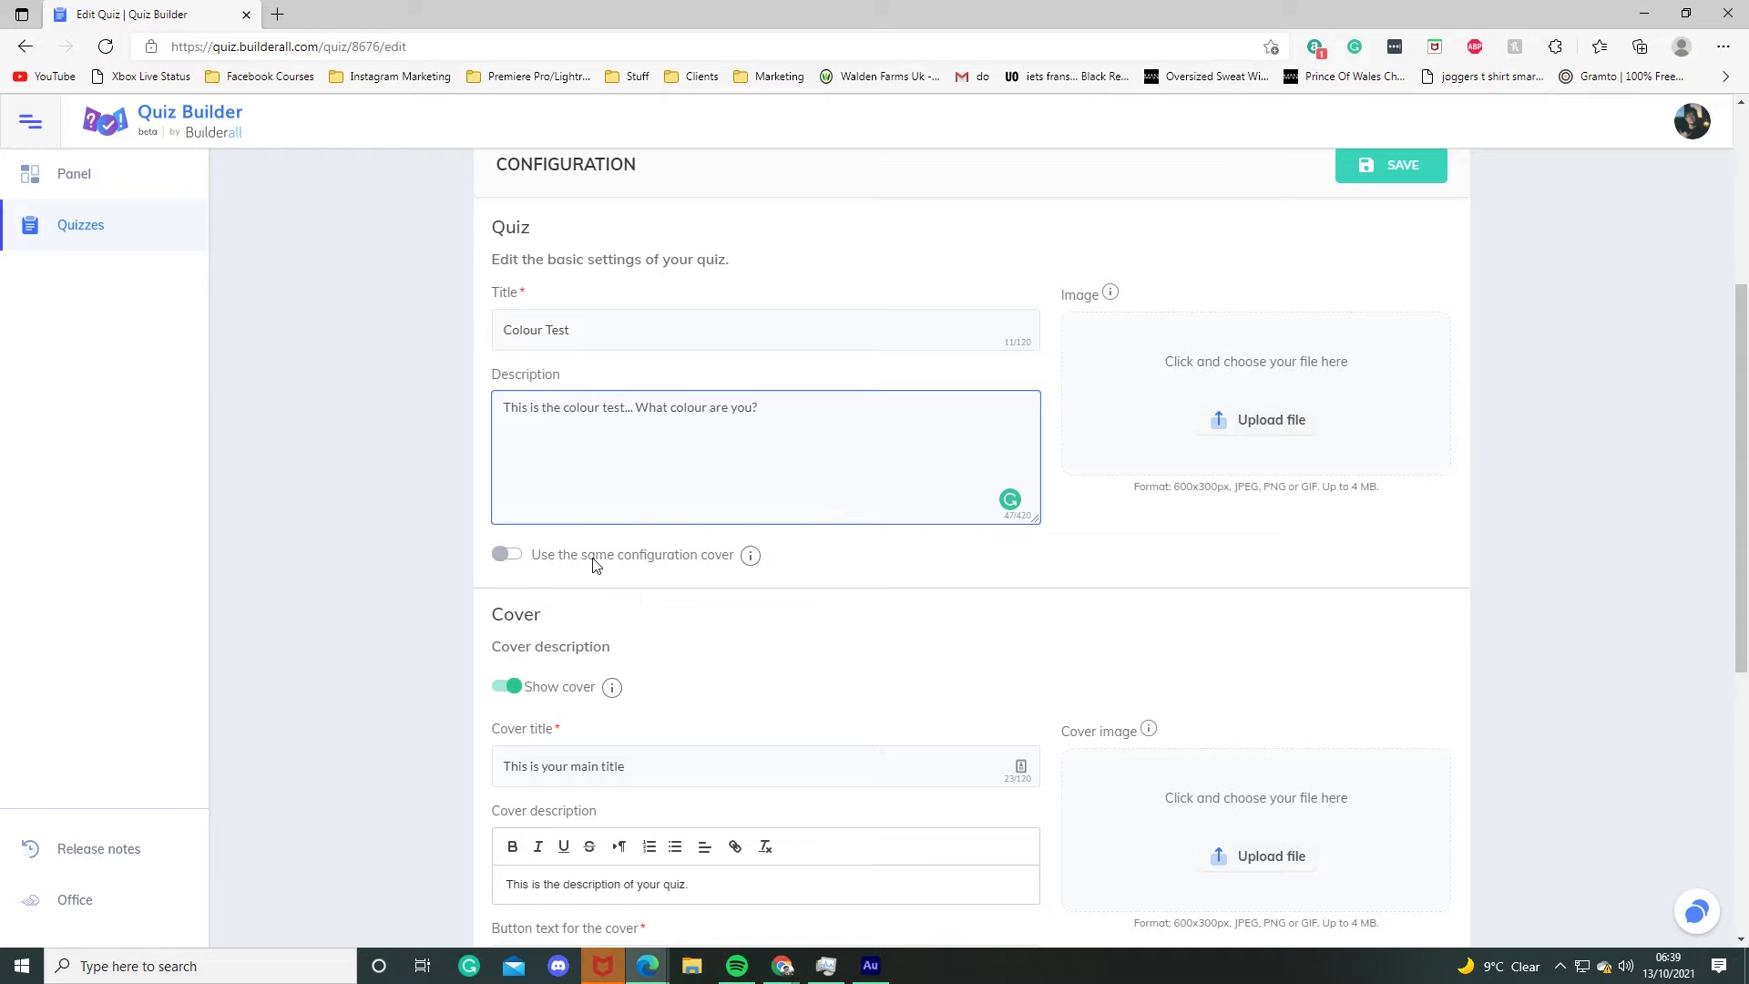
pyautogui.scroll(-4, 974, 740)
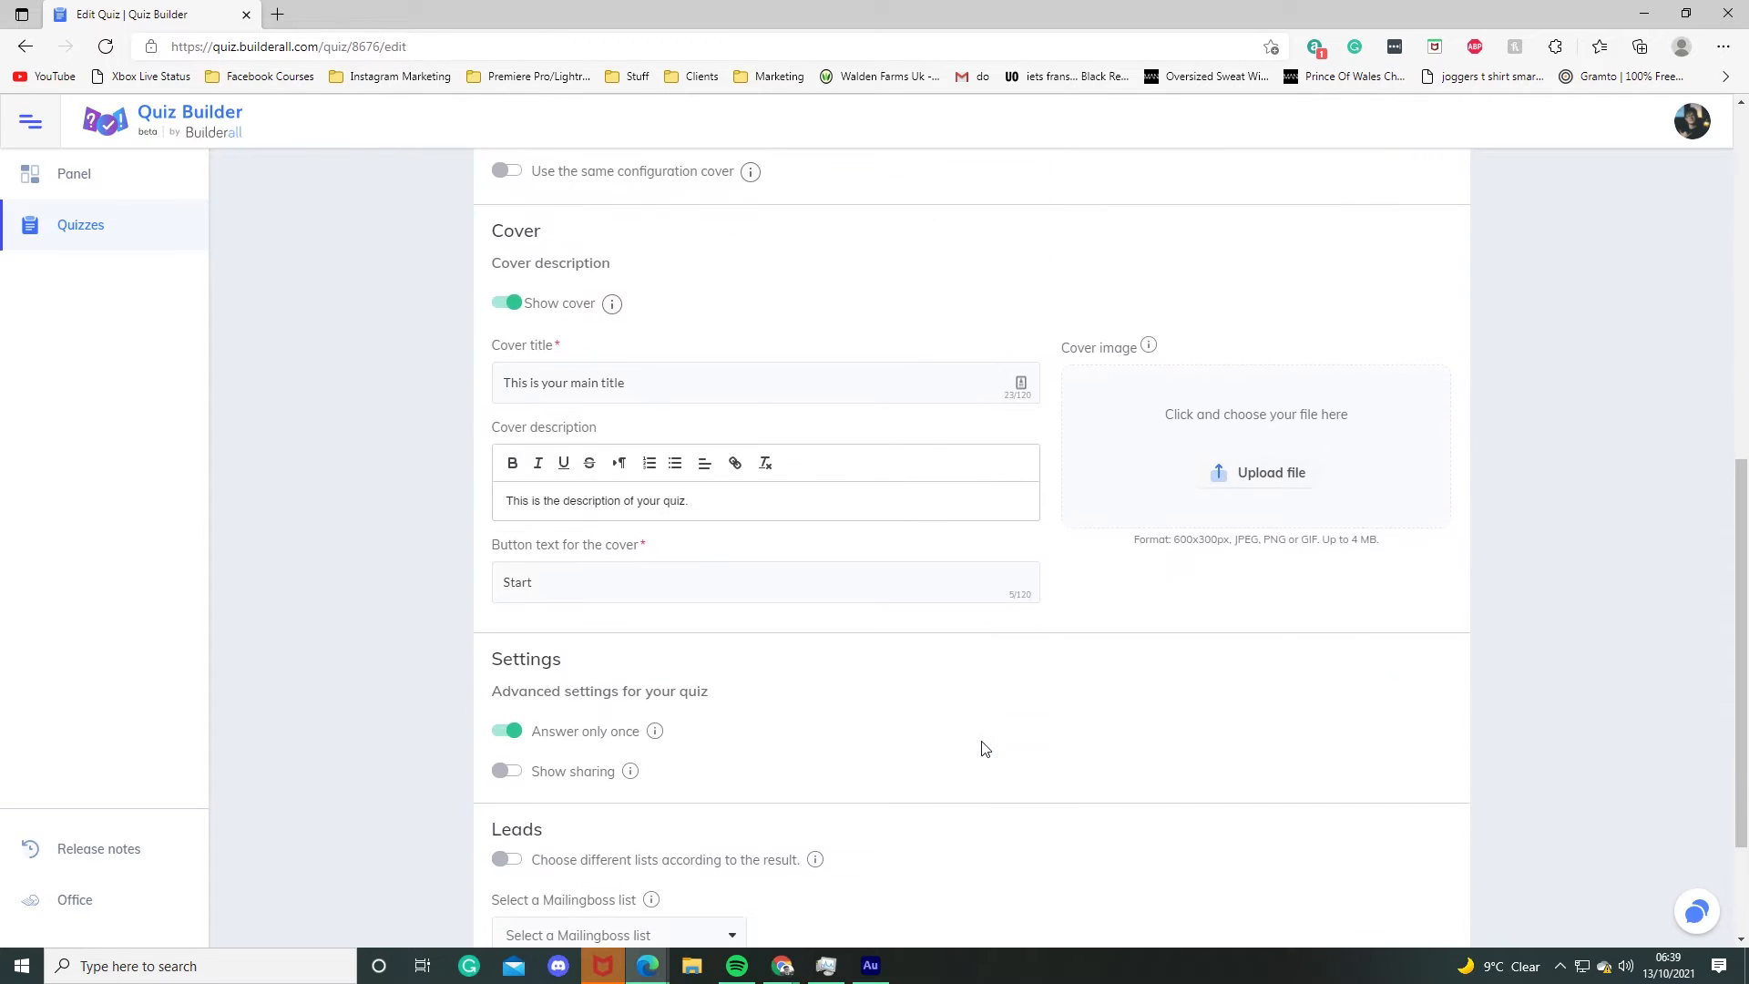
pyautogui.scroll(4, 798, 669)
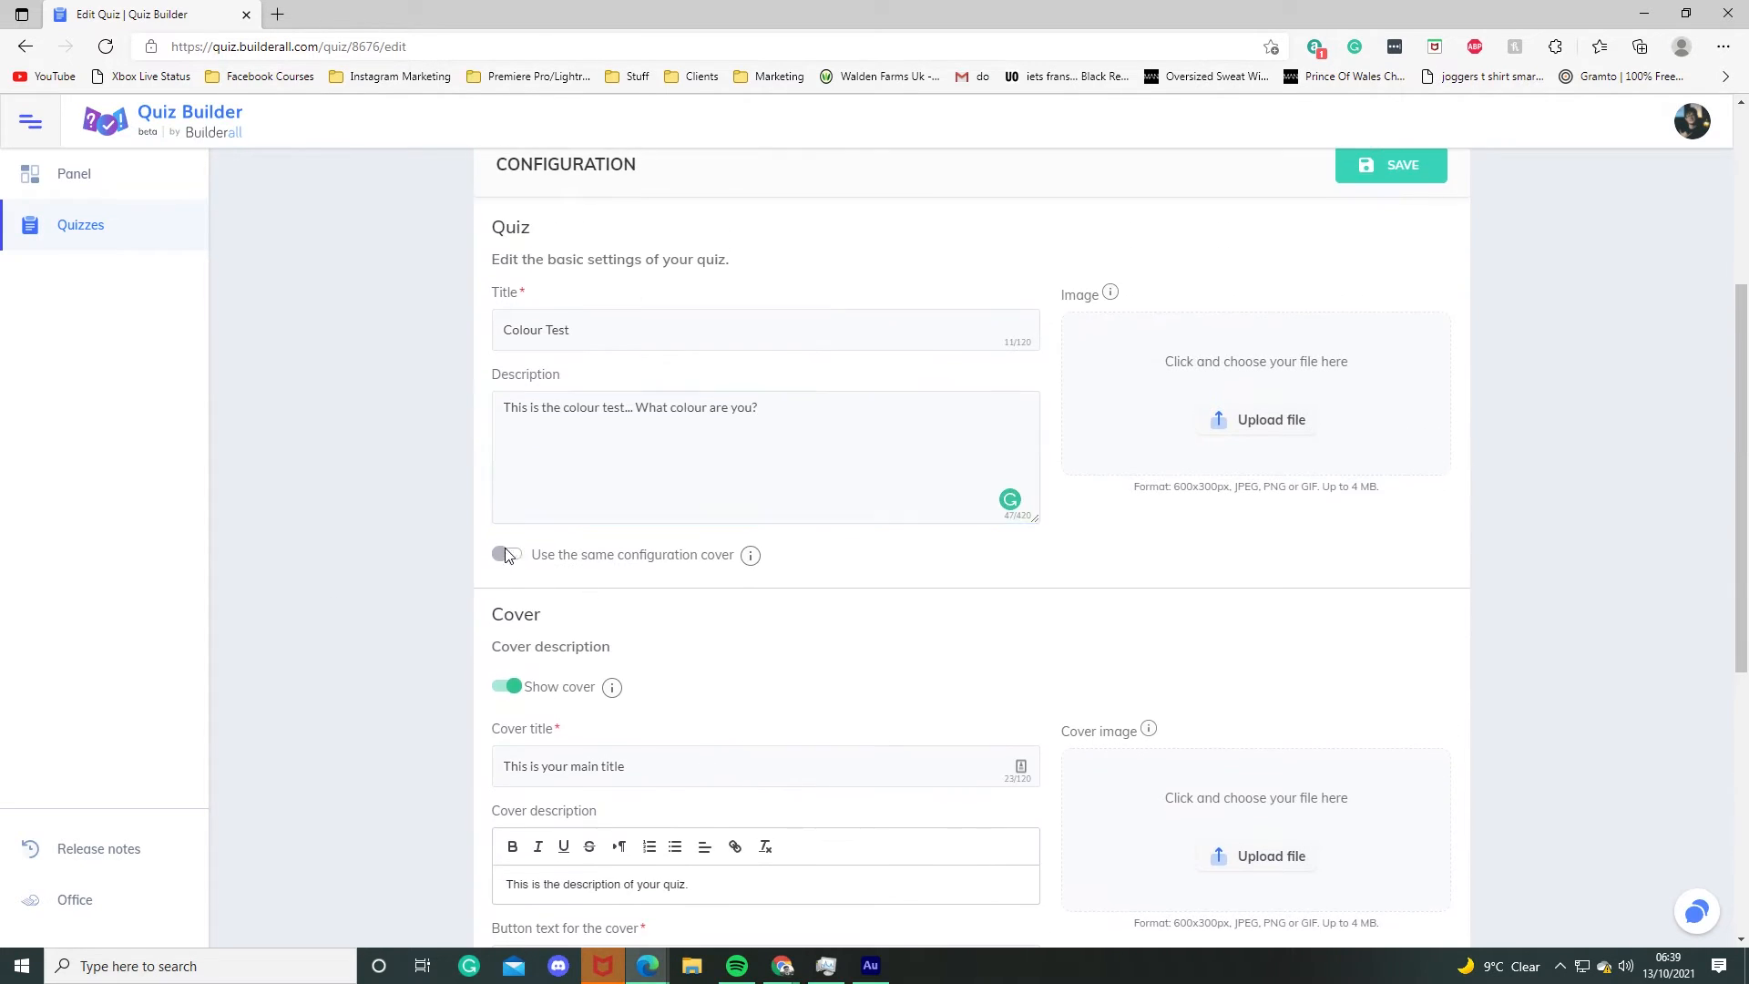
# Step: Turn on the option to use the same configuration cover and save the quiz configuration
pyautogui.click(507, 554)
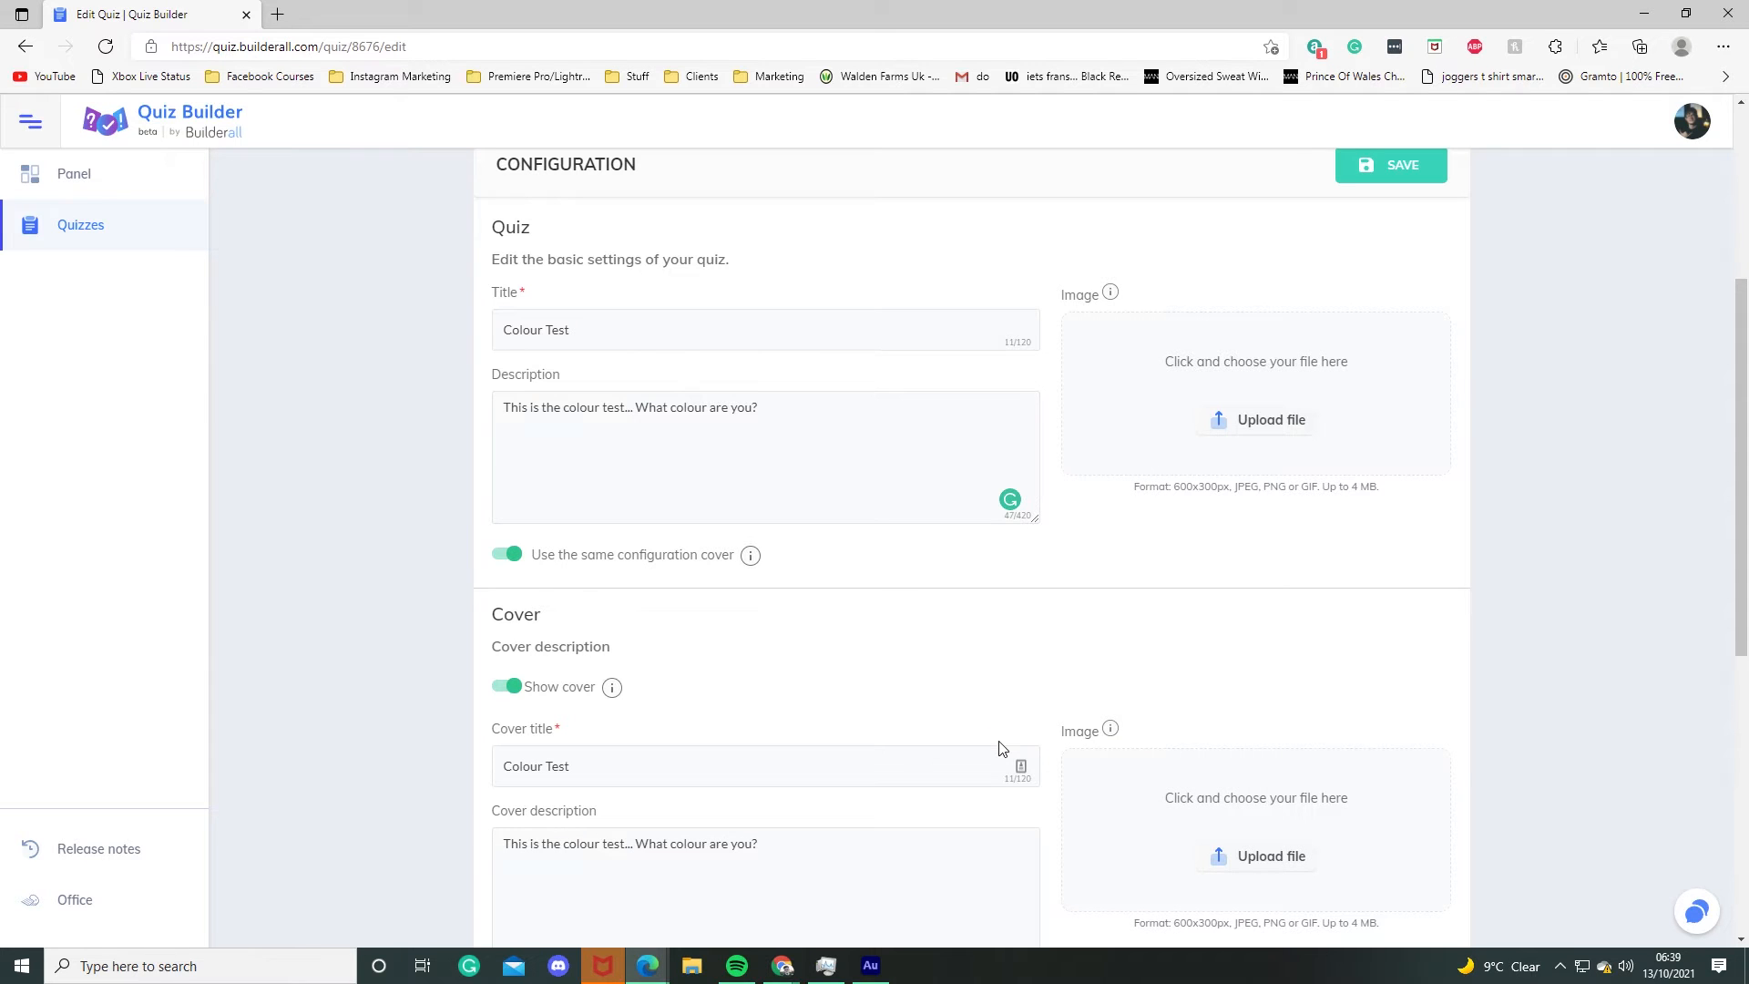
pyautogui.click(509, 554)
pyautogui.scroll(-6, 1100, 789)
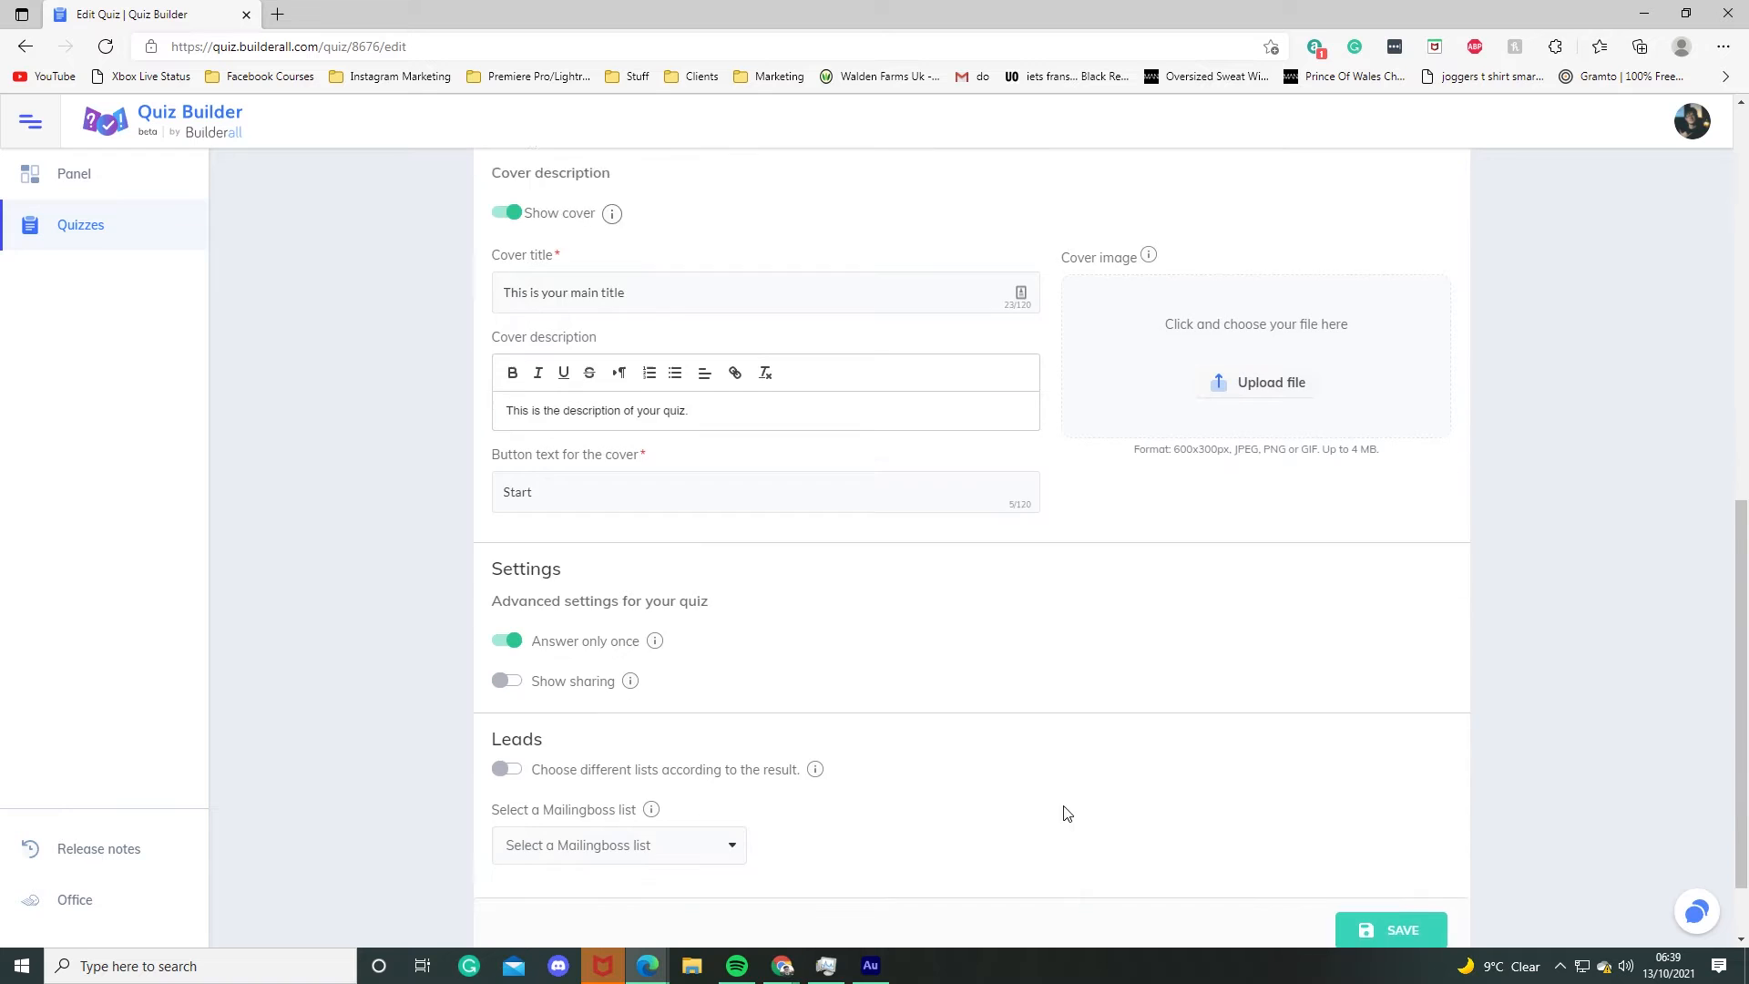
pyautogui.scroll(10, 392, 546)
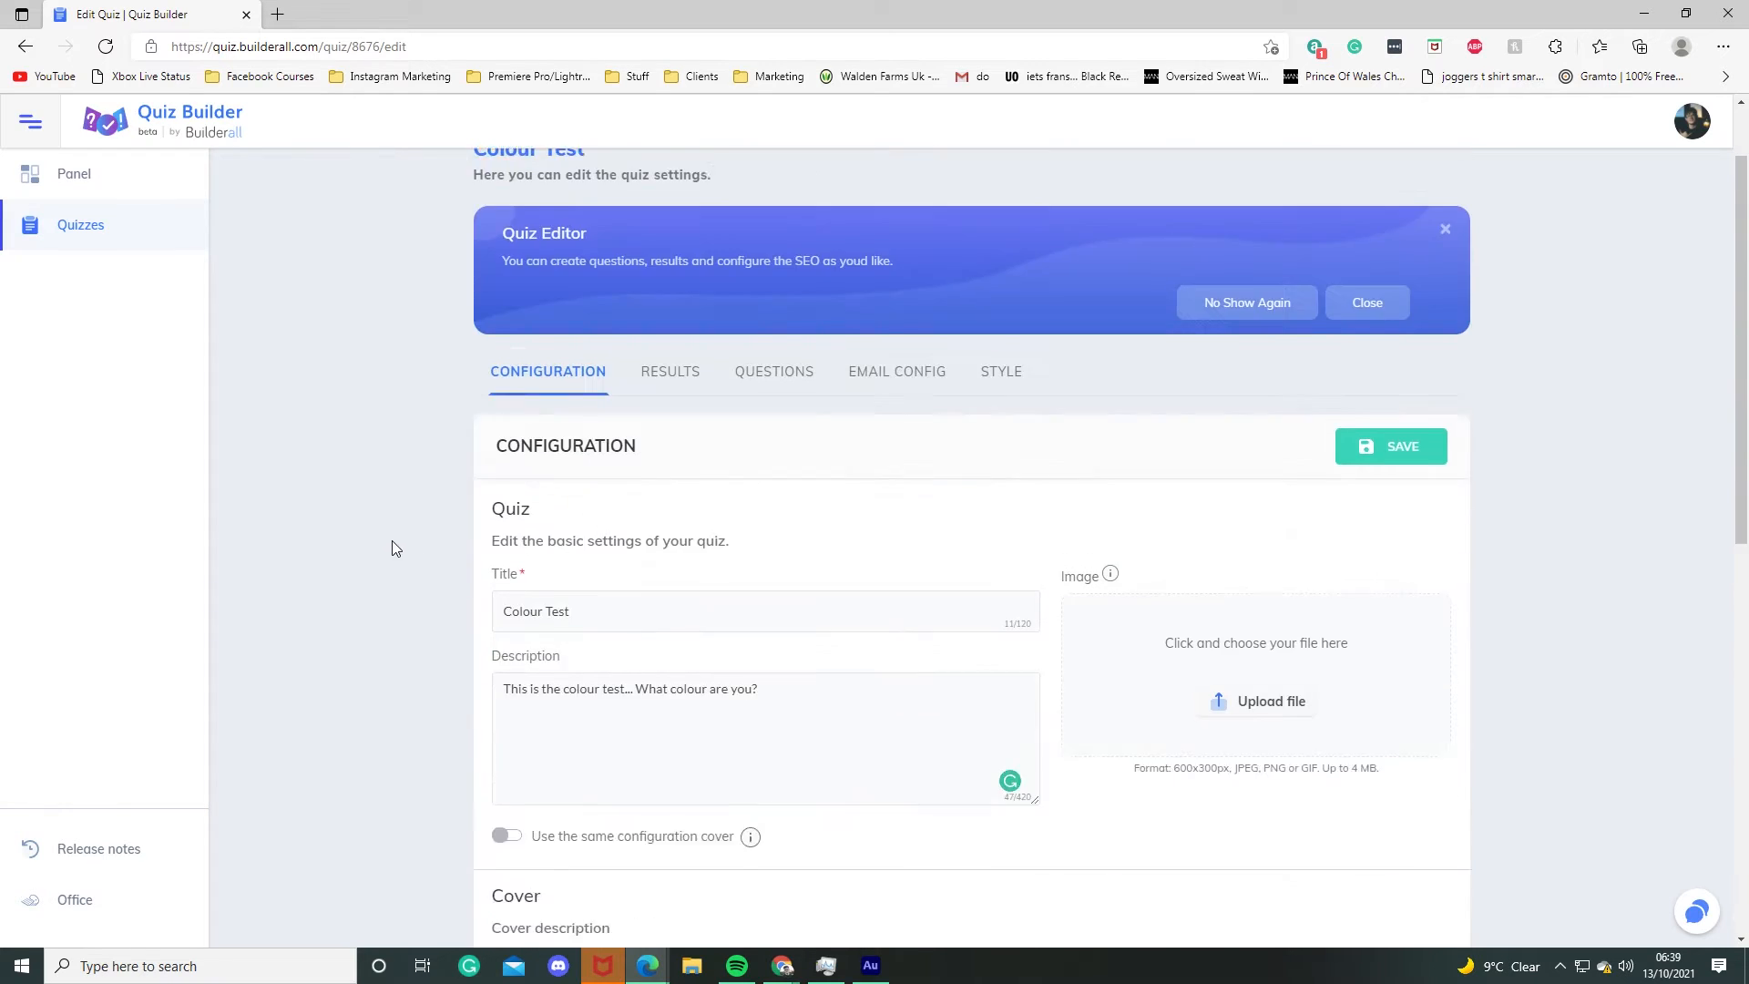
pyautogui.scroll(-4, 449, 825)
pyautogui.click(507, 497)
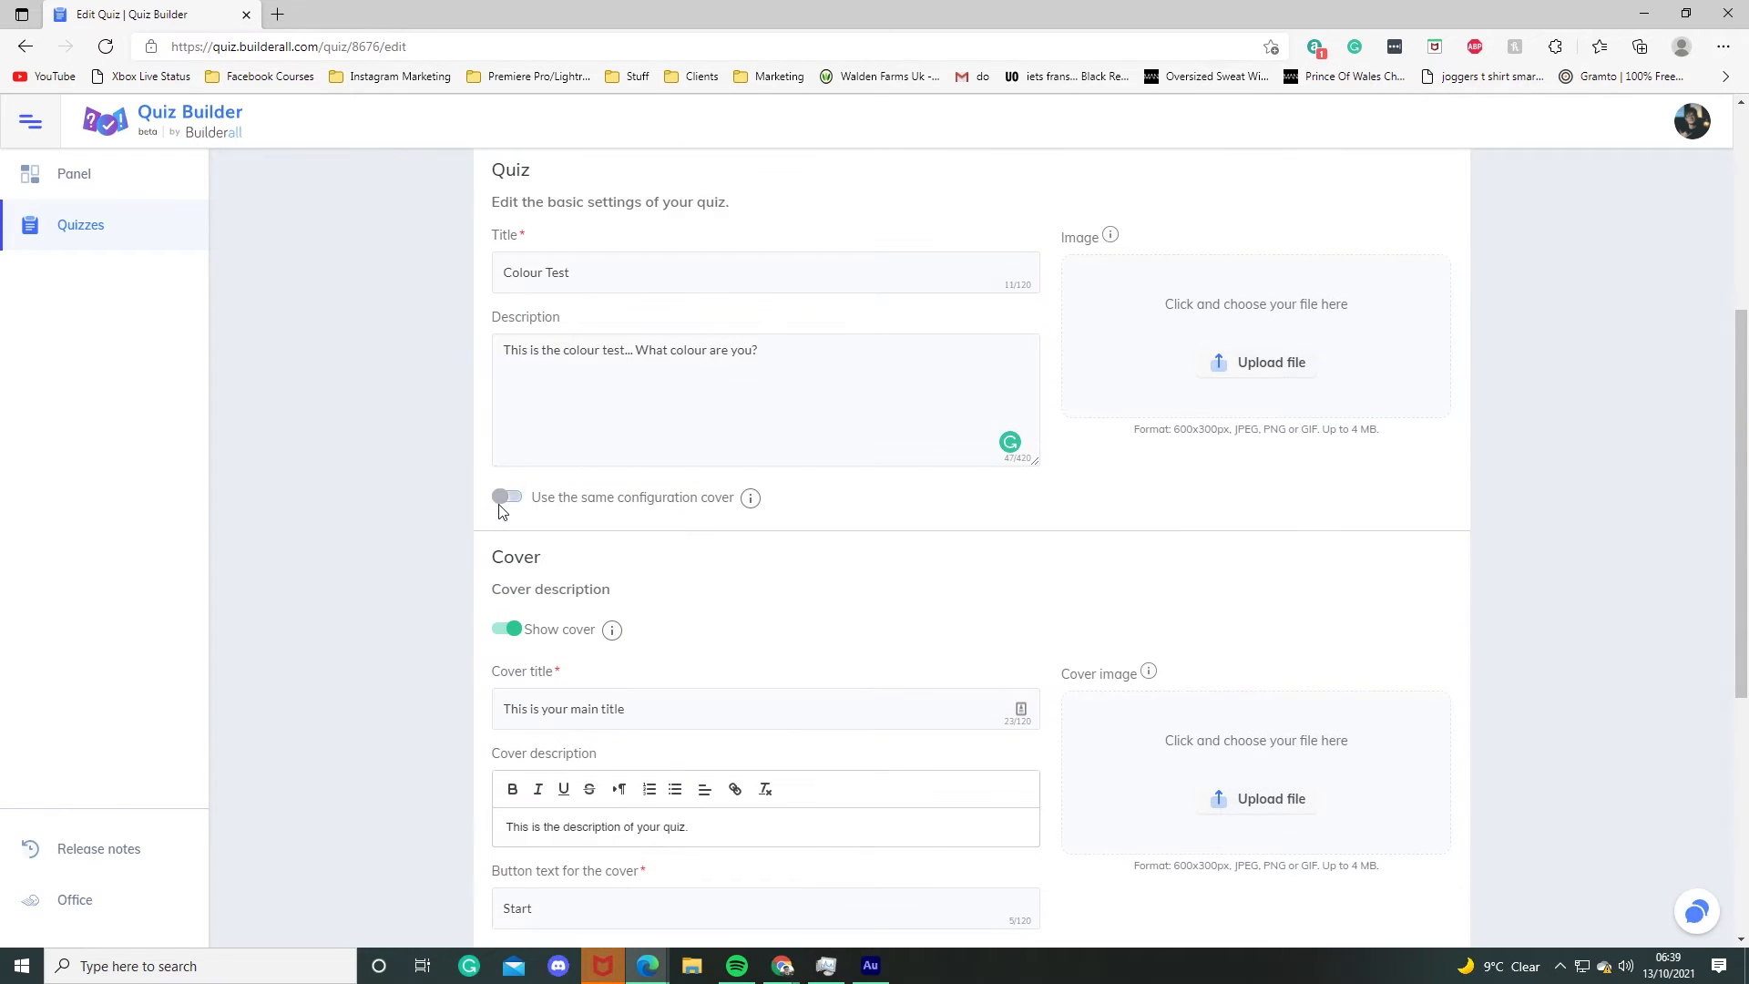
pyautogui.scroll(-5, 401, 610)
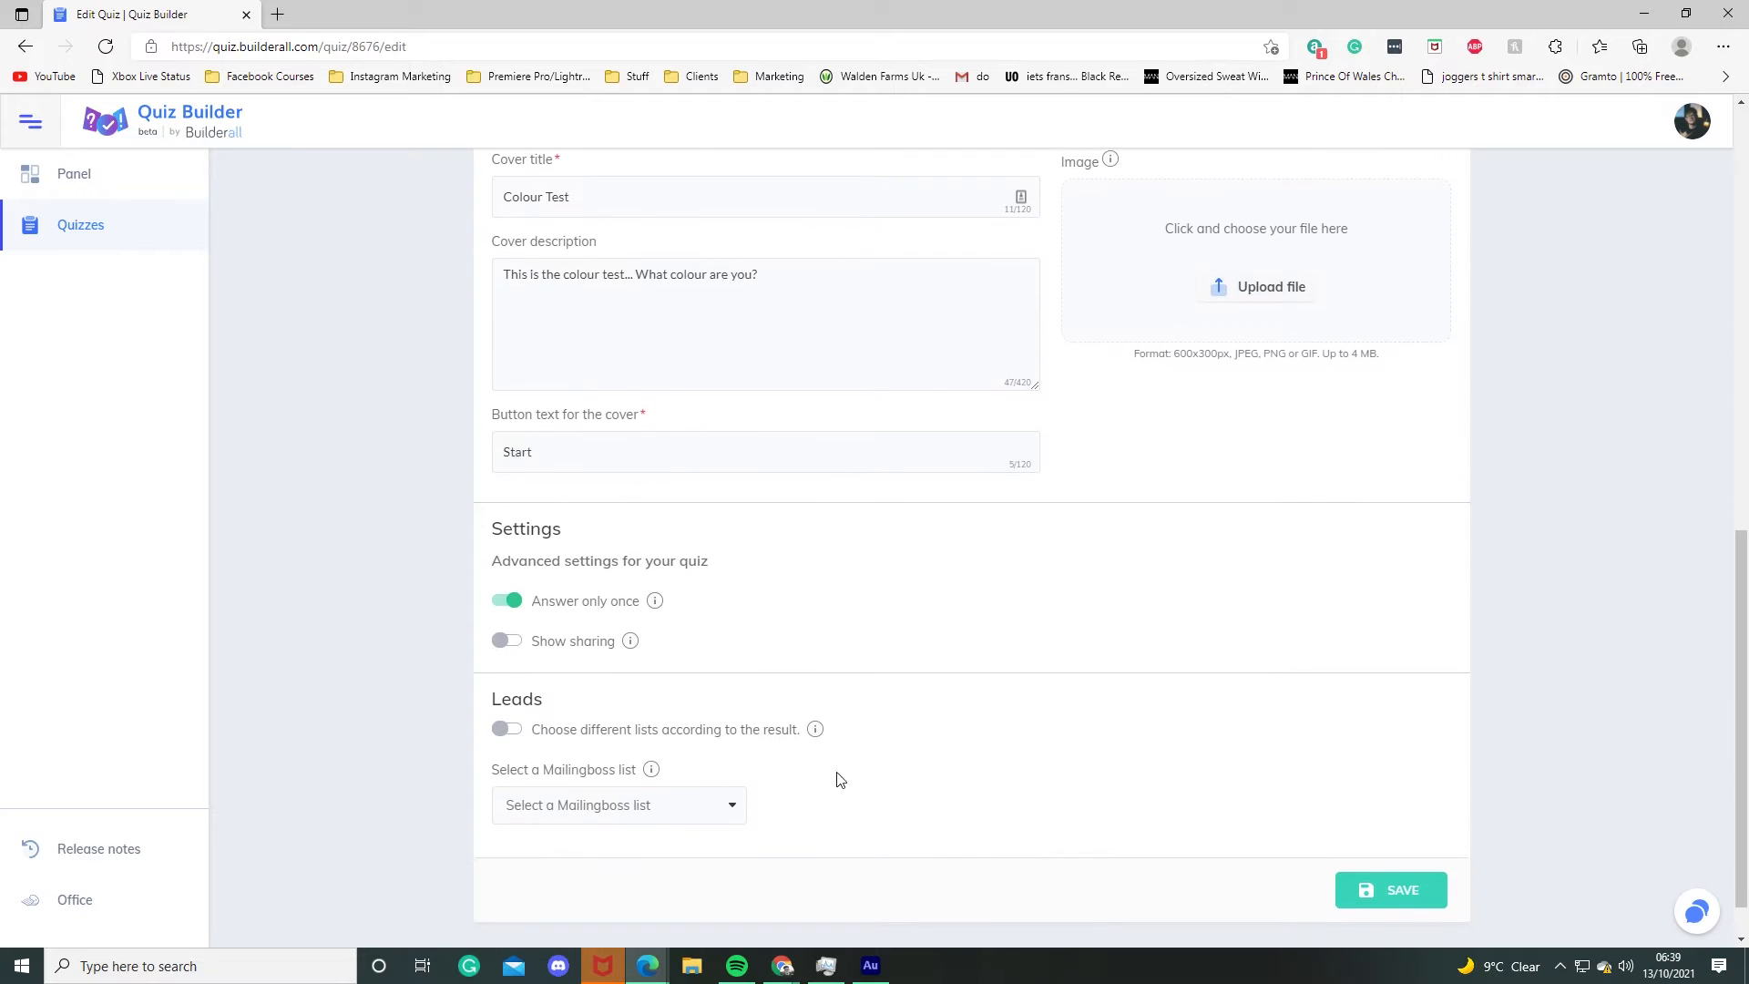
pyautogui.click(1381, 892)
# Step: Open the Result 1 - Yellow settings on the results page and set its result type to Redirect
pyautogui.click(668, 480)
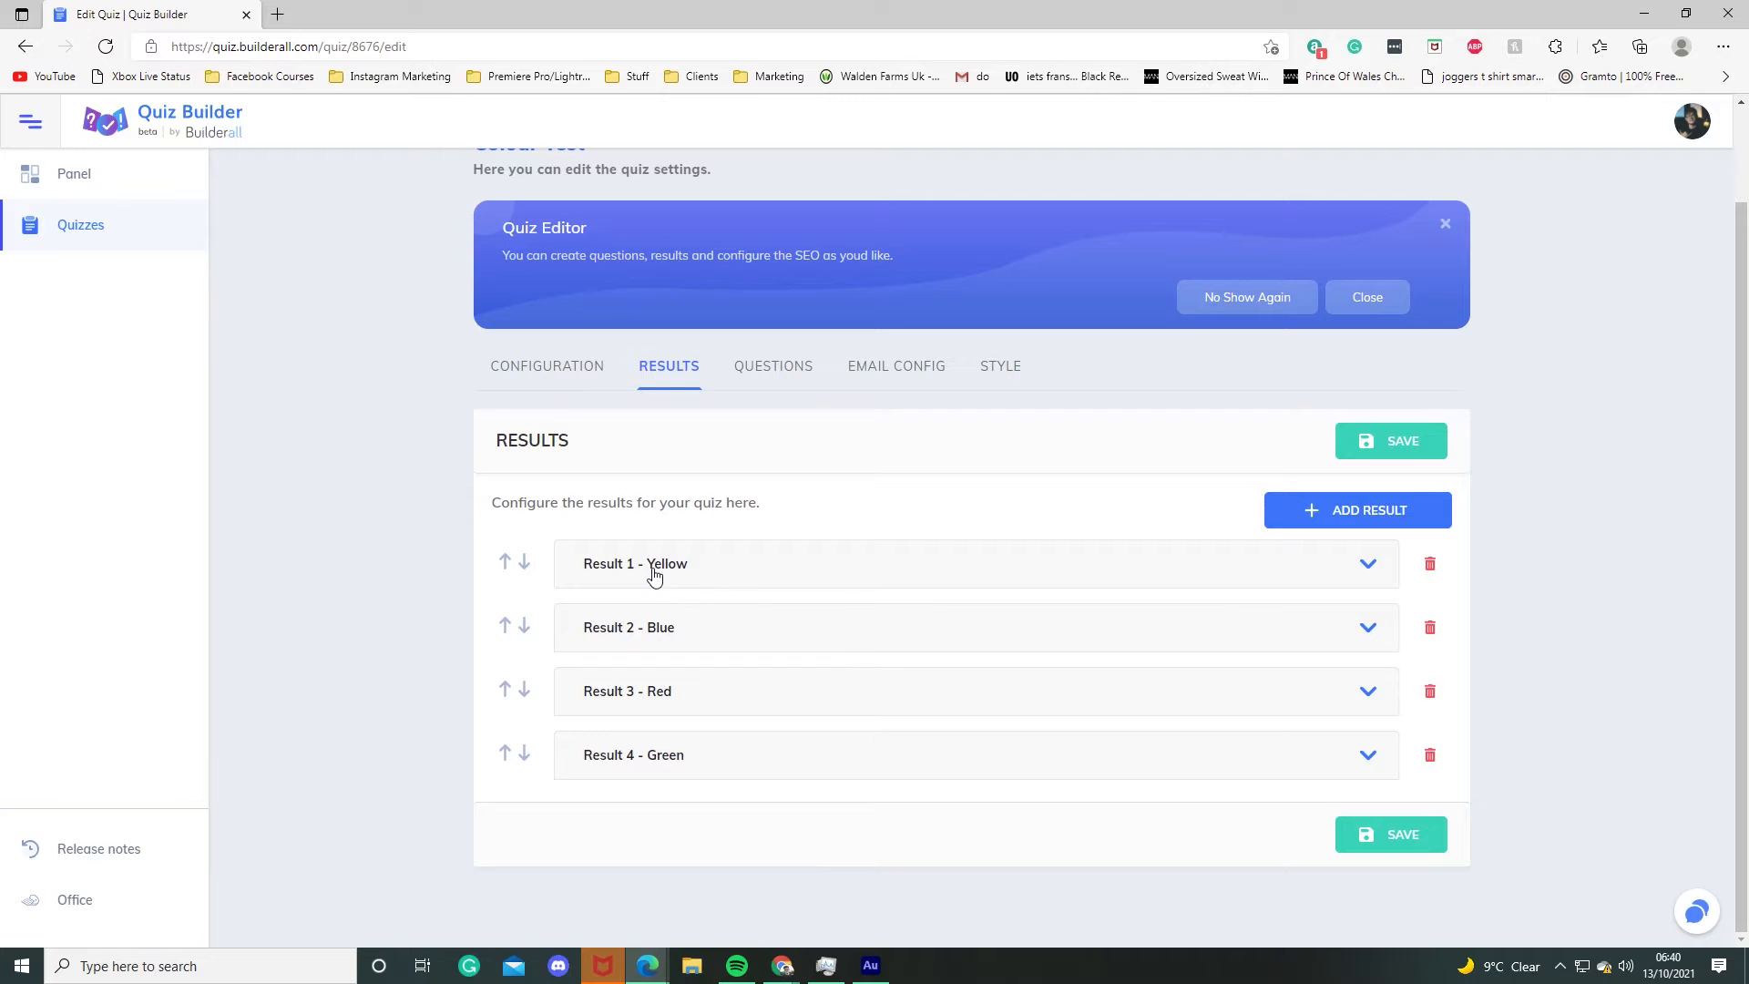
pyautogui.click(652, 565)
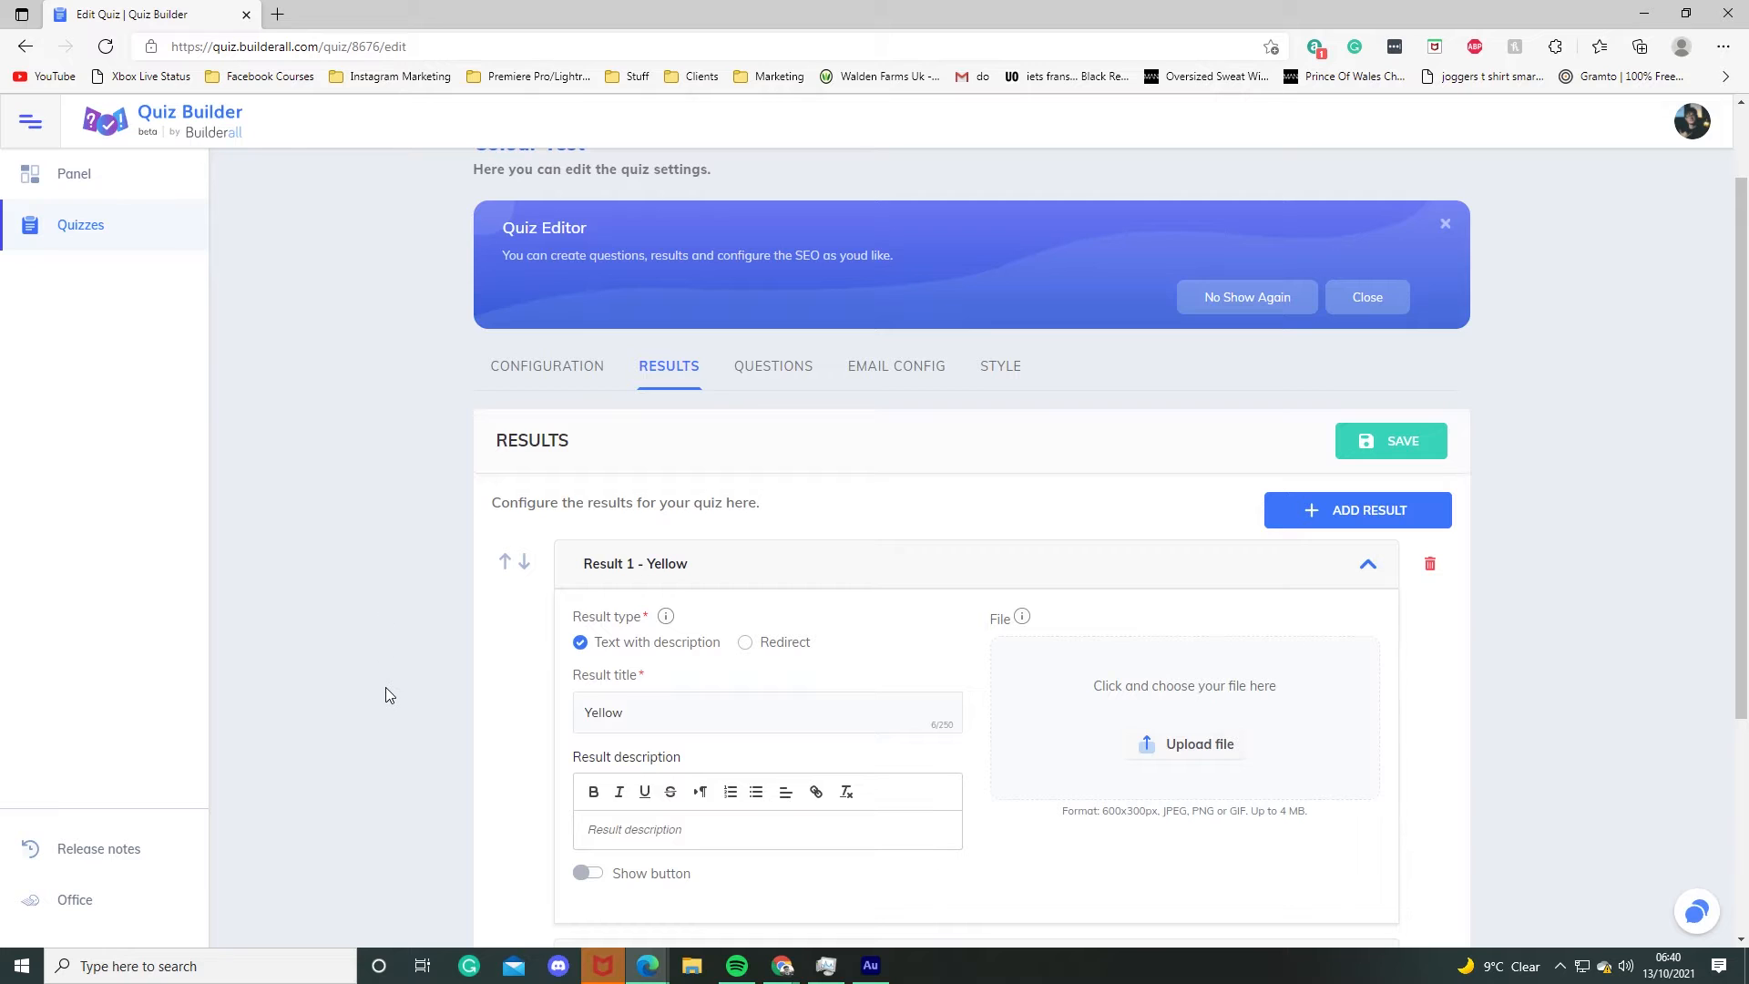
pyautogui.click(711, 566)
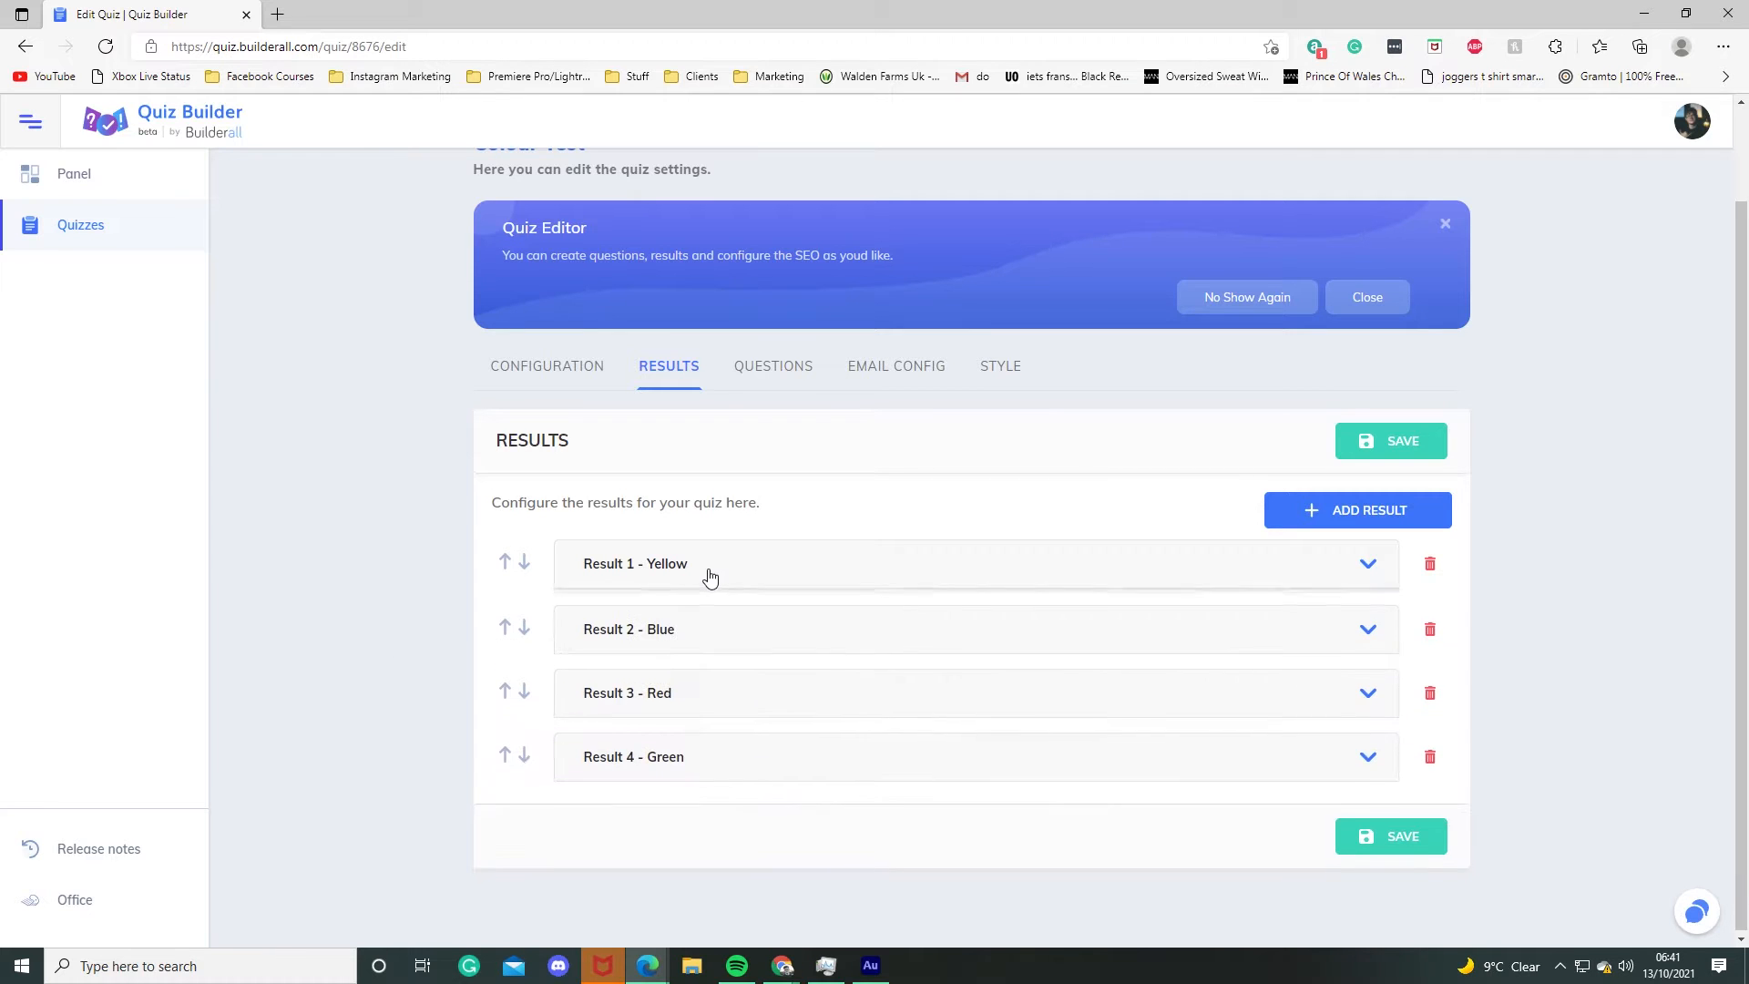
pyautogui.click(638, 566)
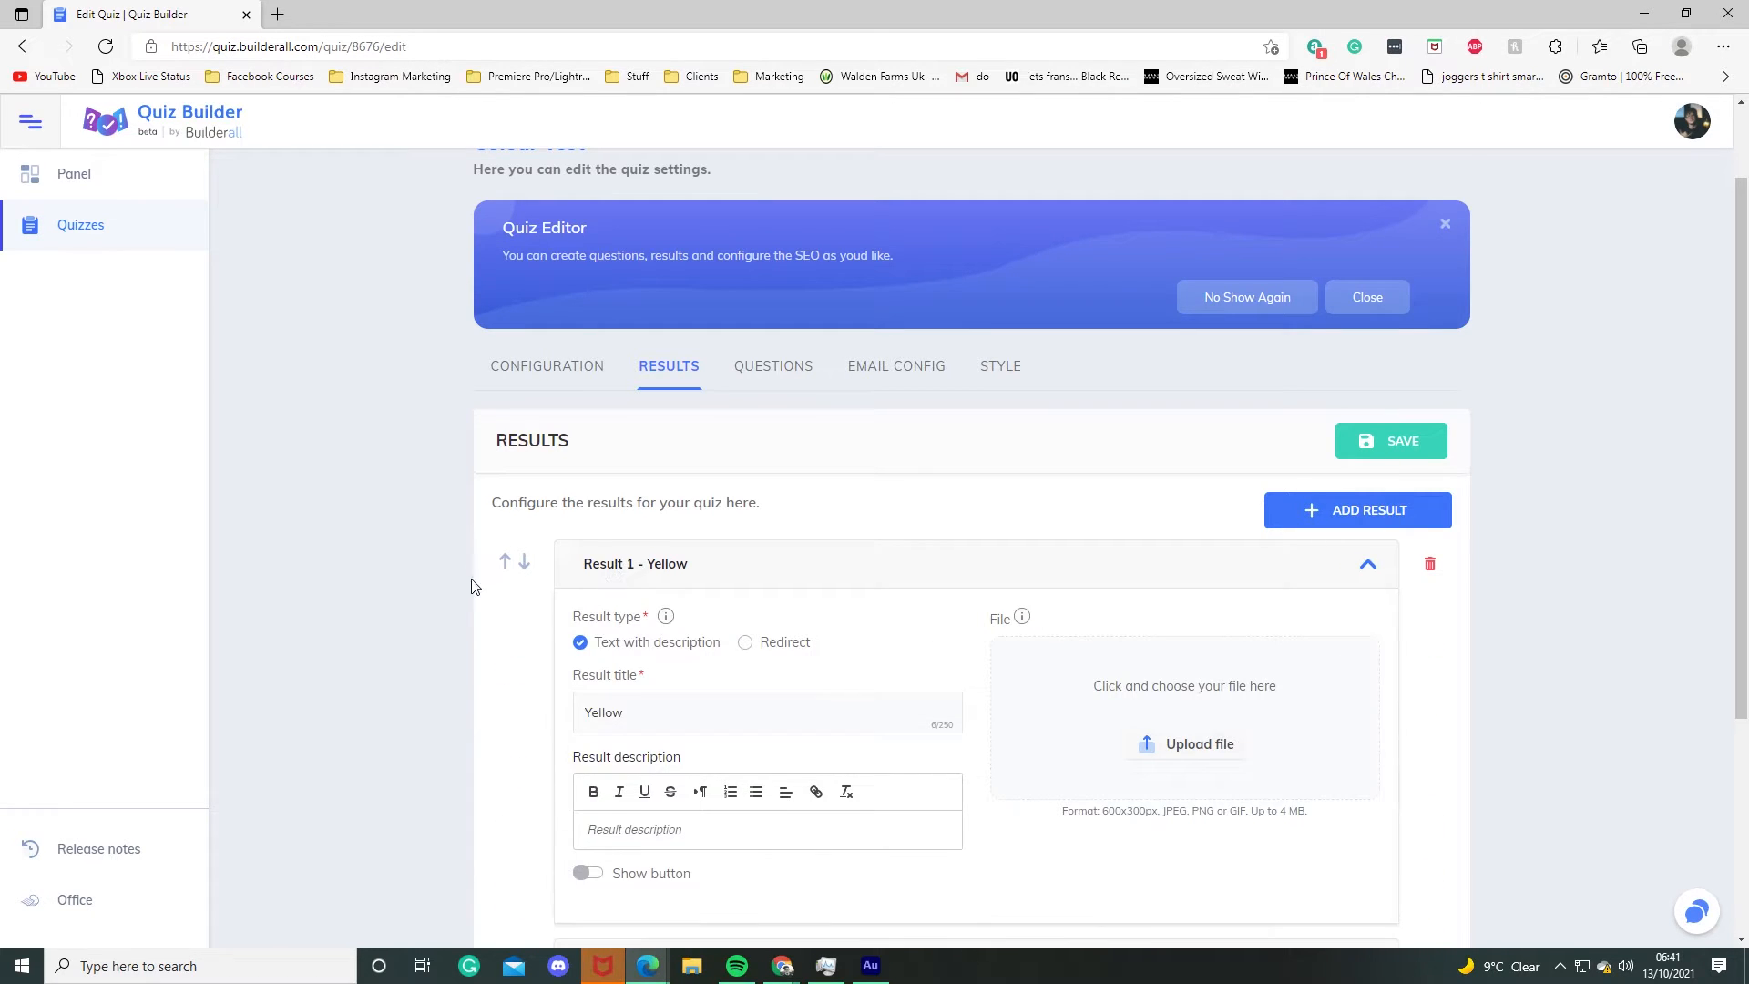
pyautogui.scroll(-3, 458, 590)
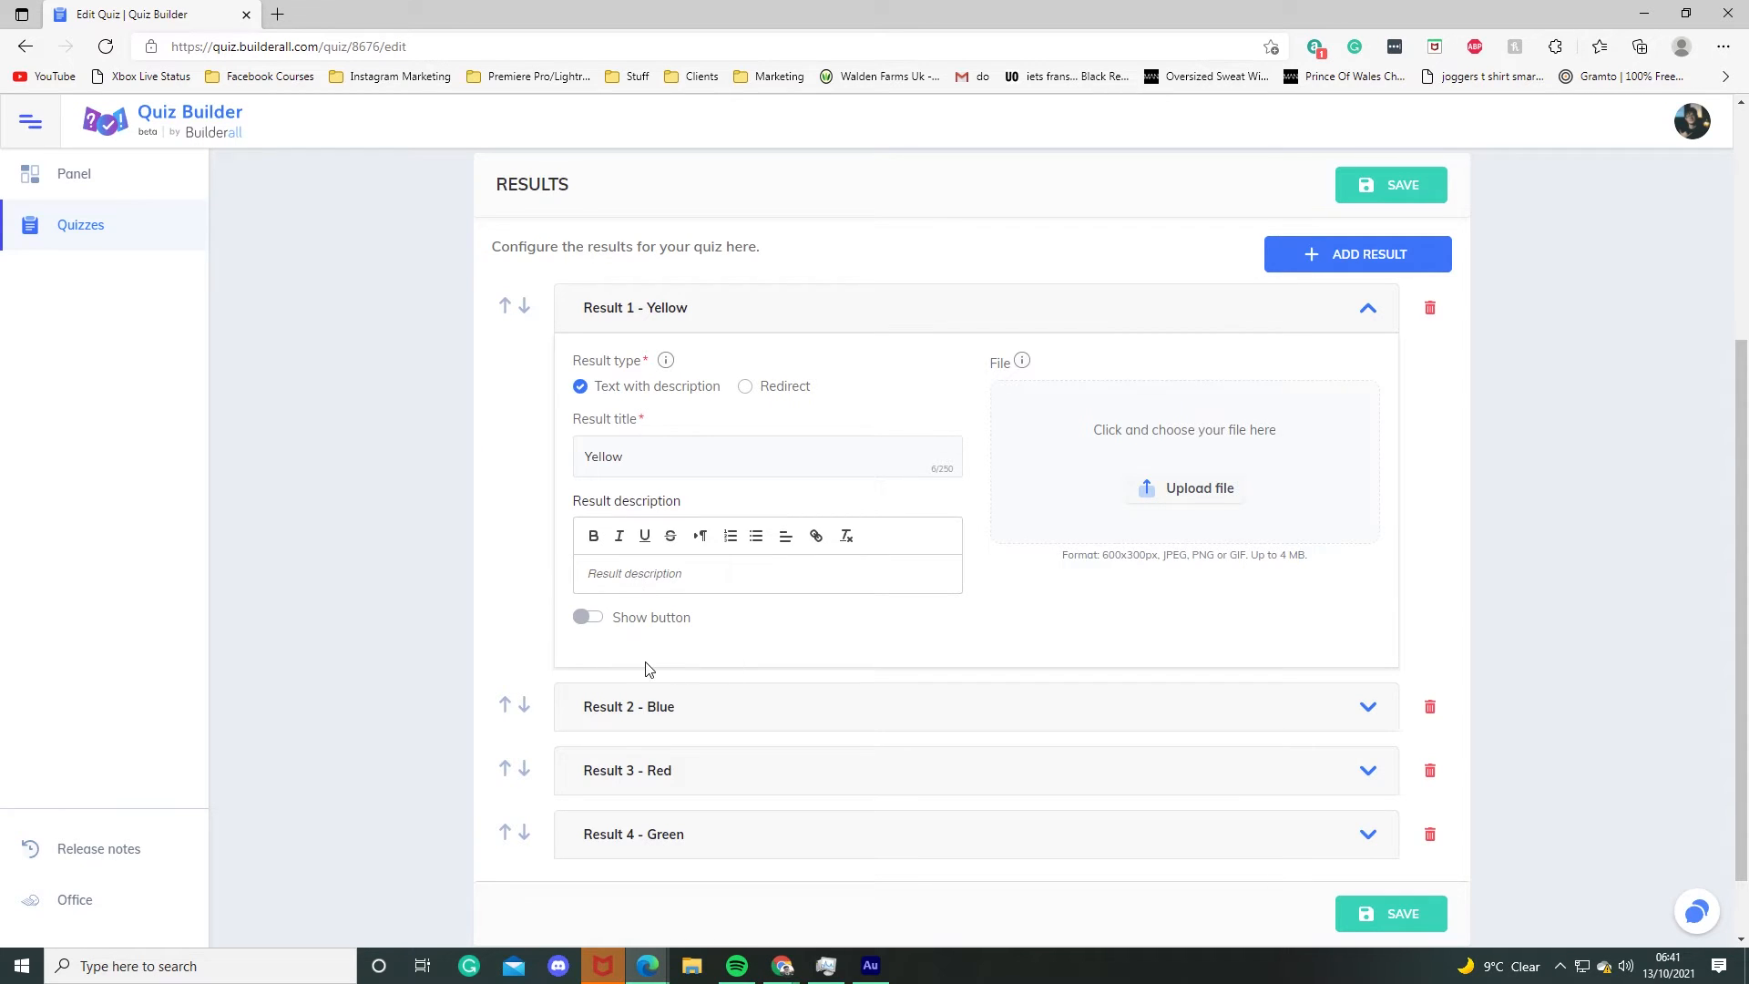
pyautogui.click(582, 620)
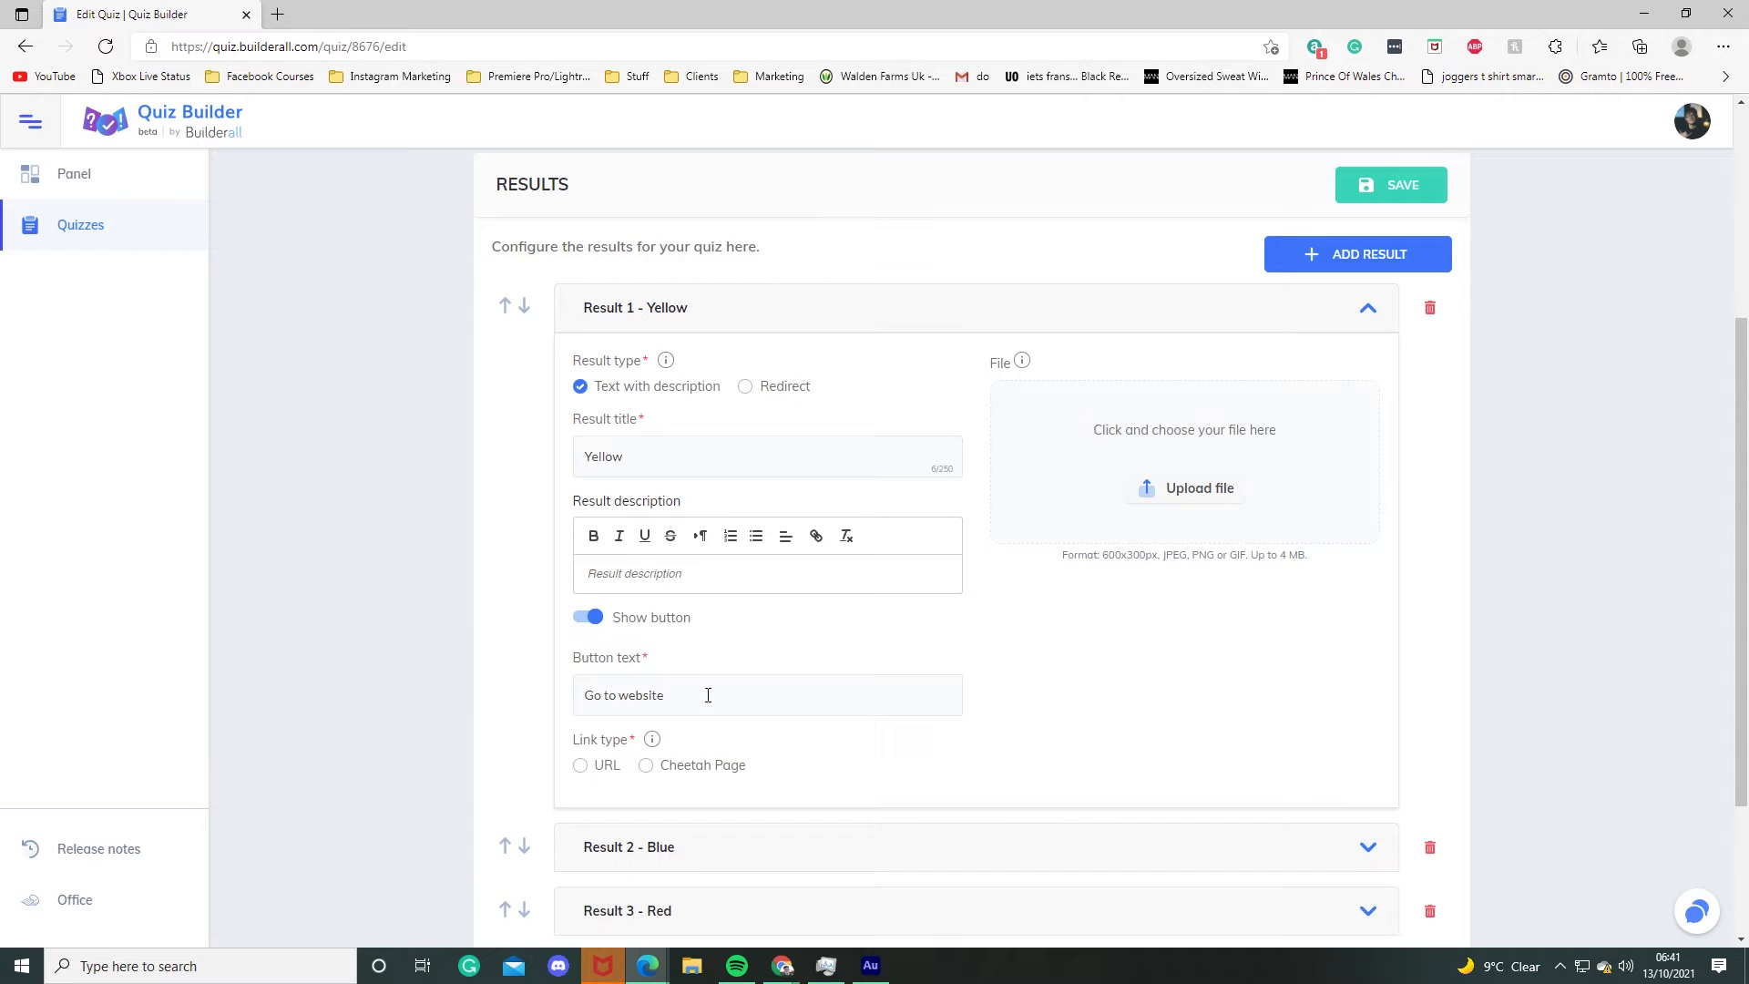
pyautogui.click(747, 386)
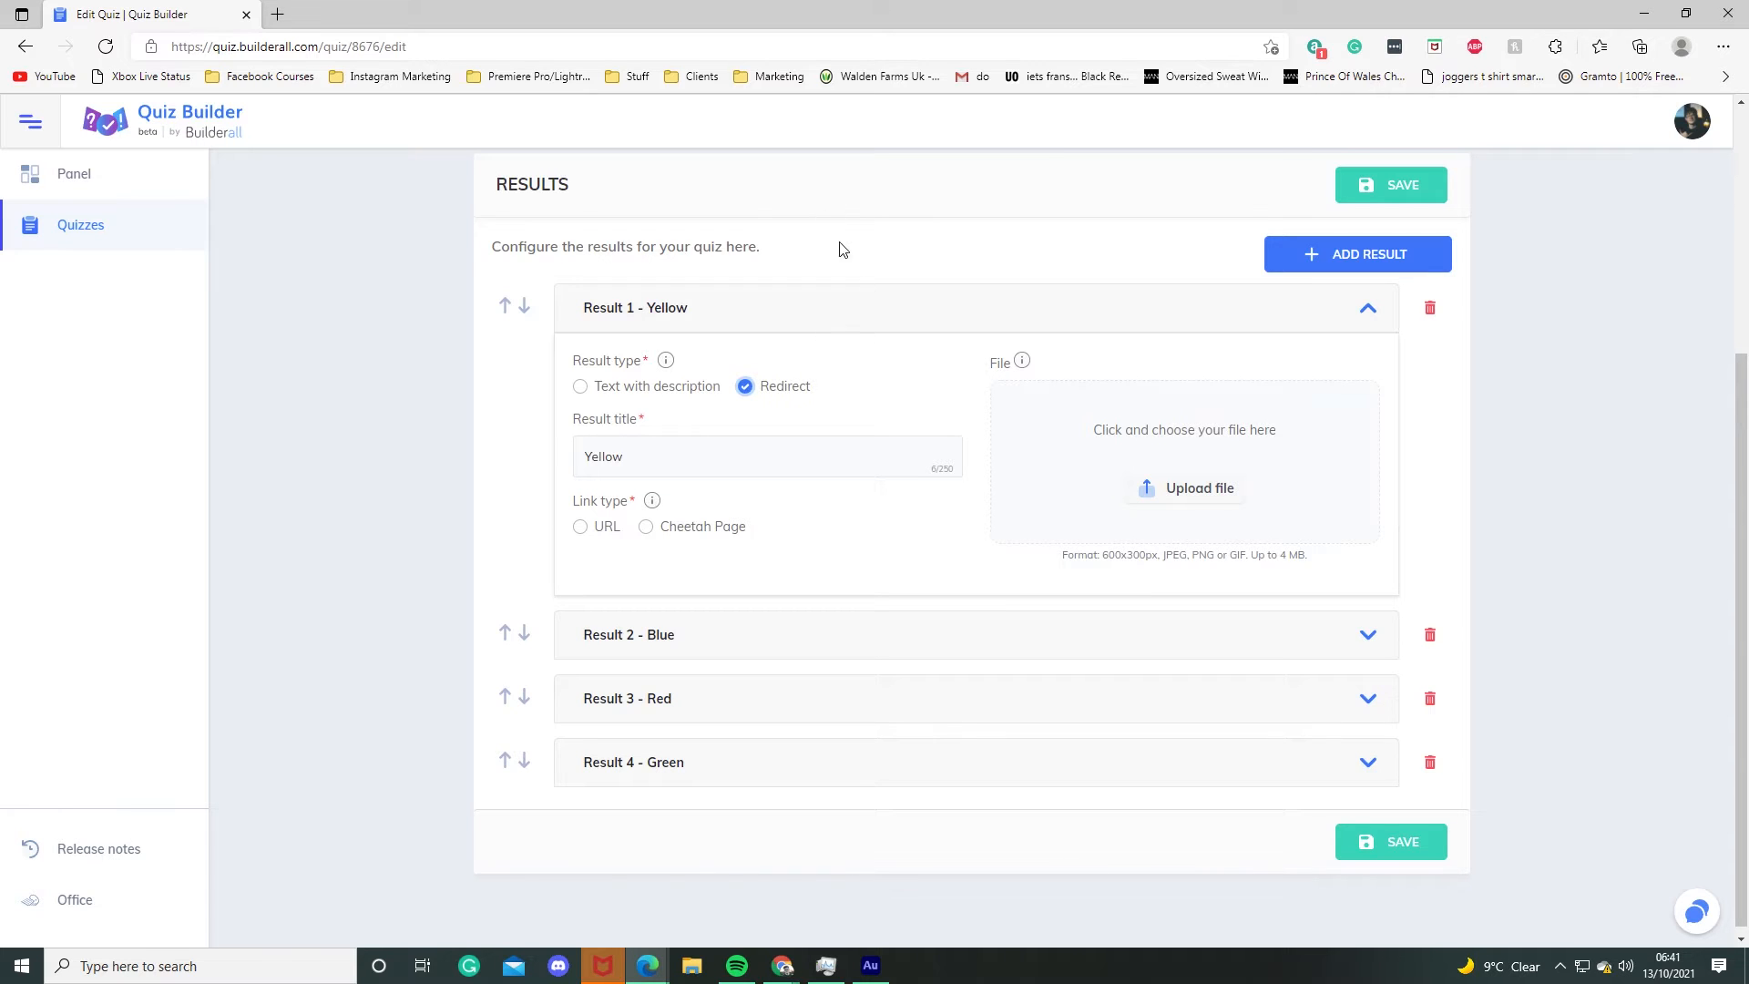
# Step: Link Result 1 to the YELLOW - YELLOW page of the Colors Funnel Cheetah website and save the results
pyautogui.click(646, 526)
pyautogui.click(772, 572)
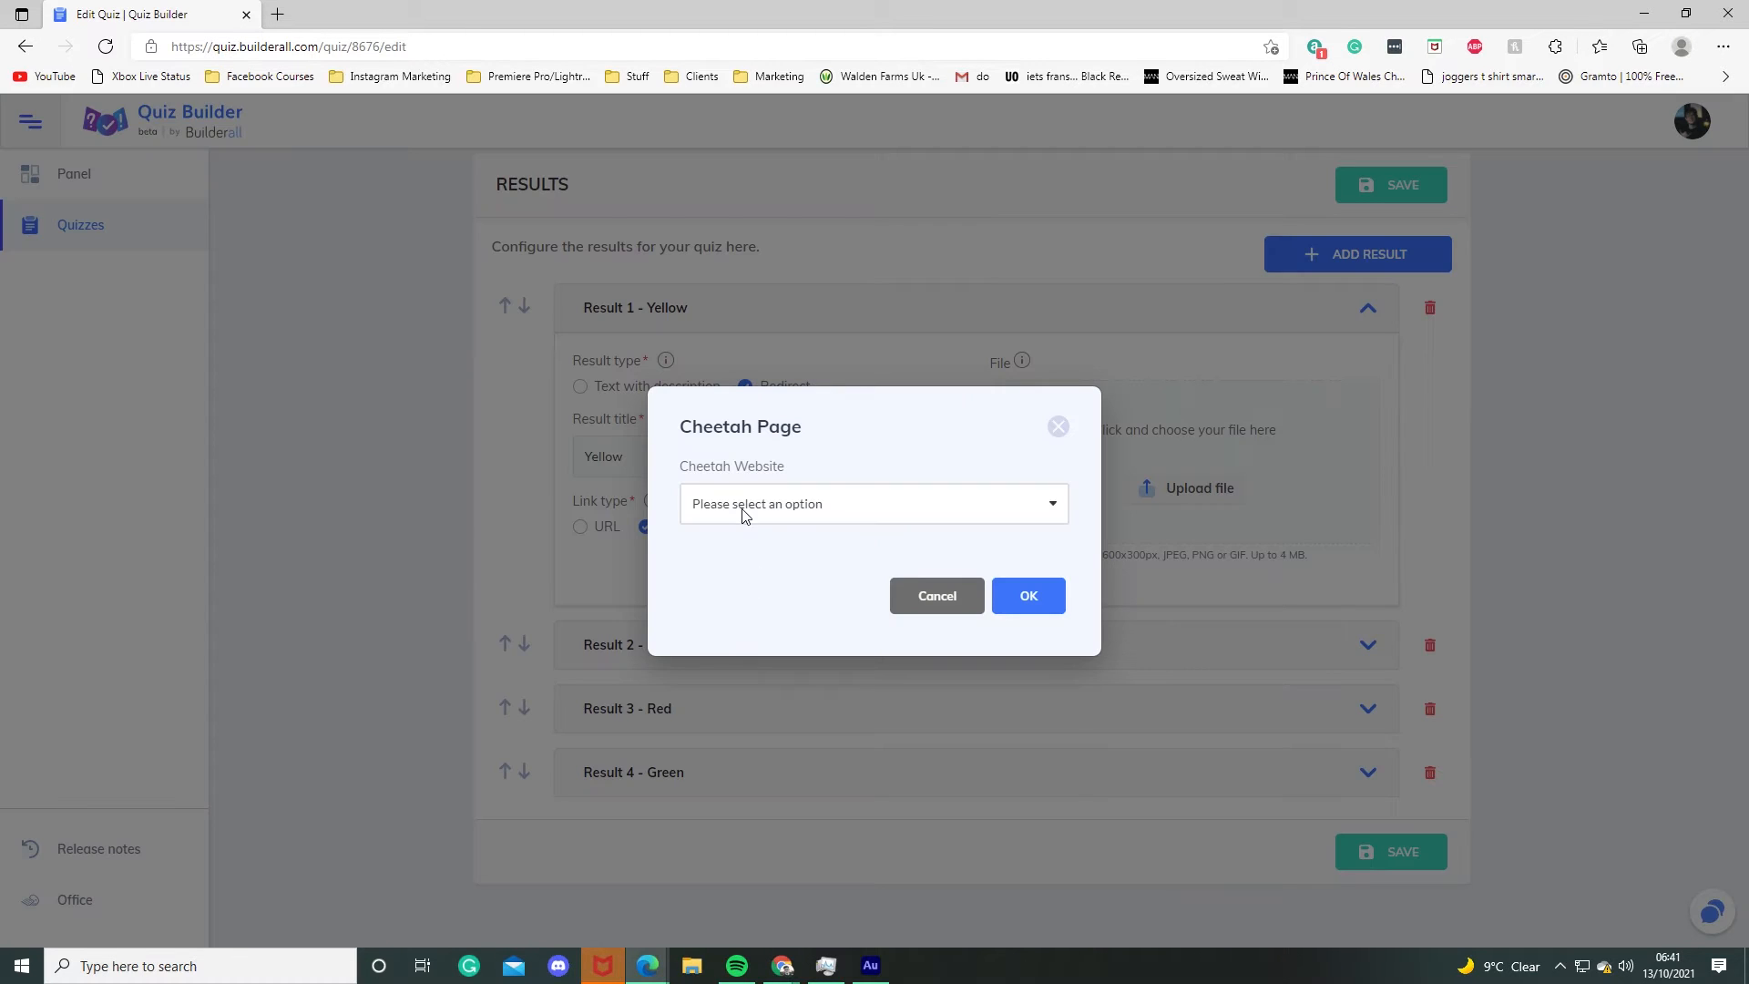
pyautogui.click(746, 515)
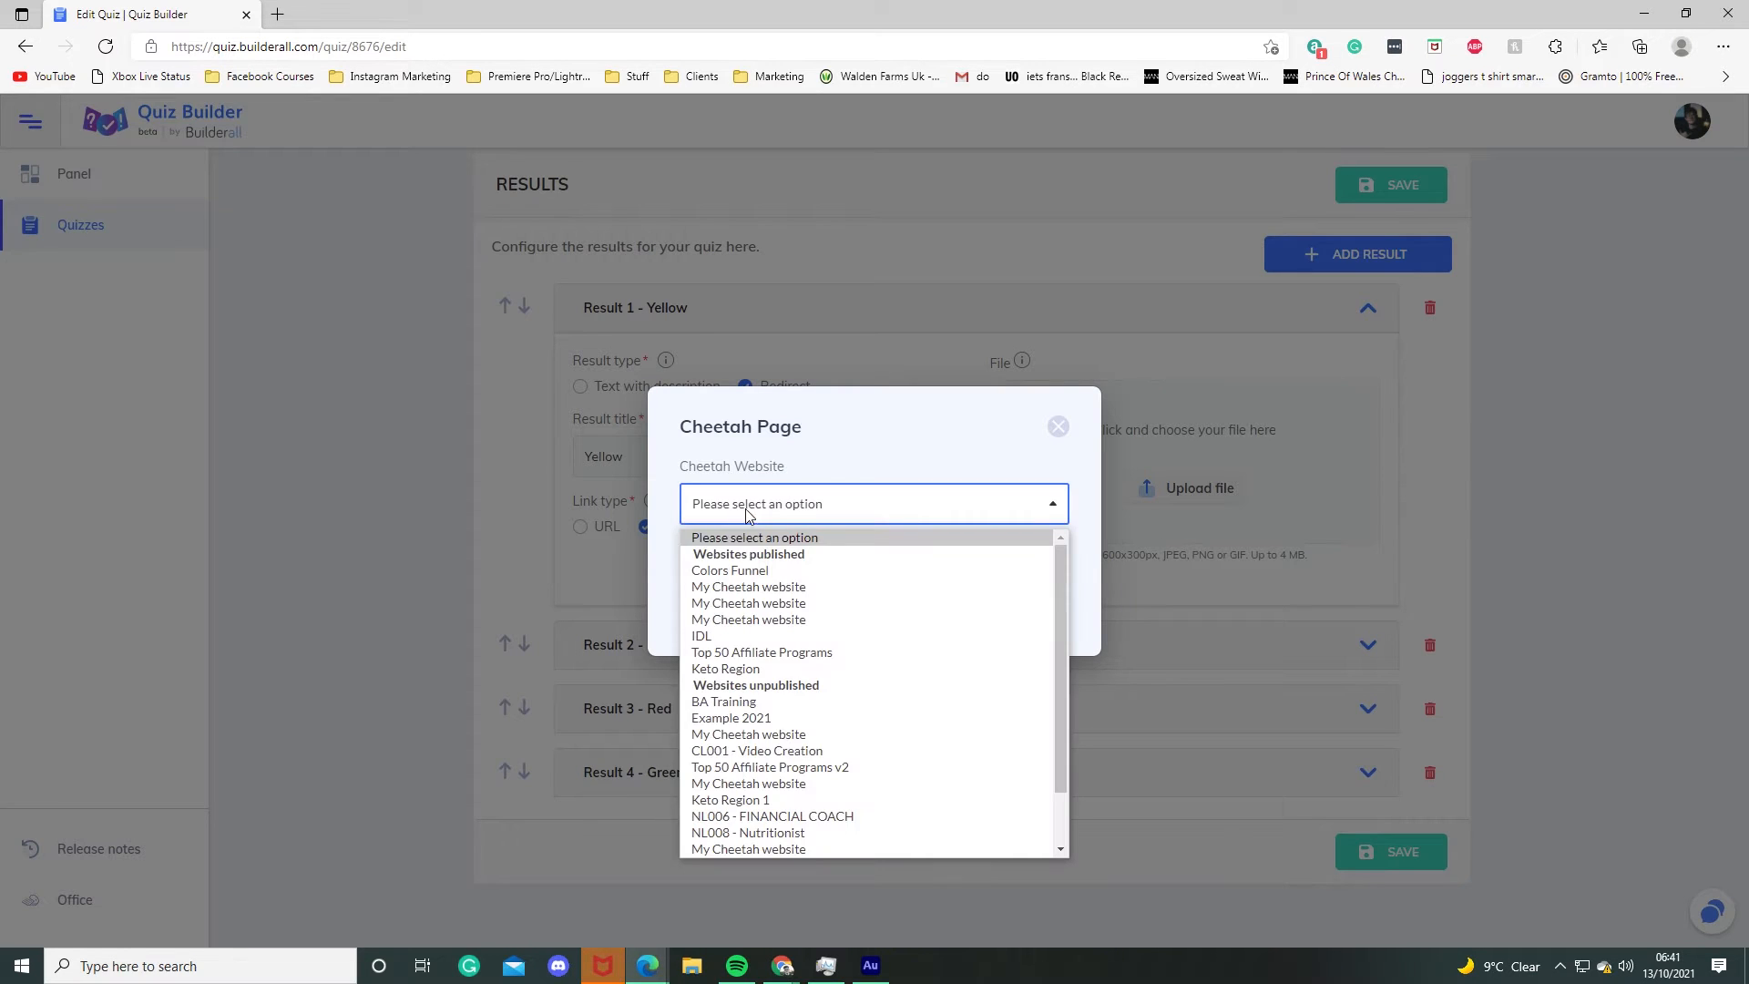
pyautogui.click(756, 575)
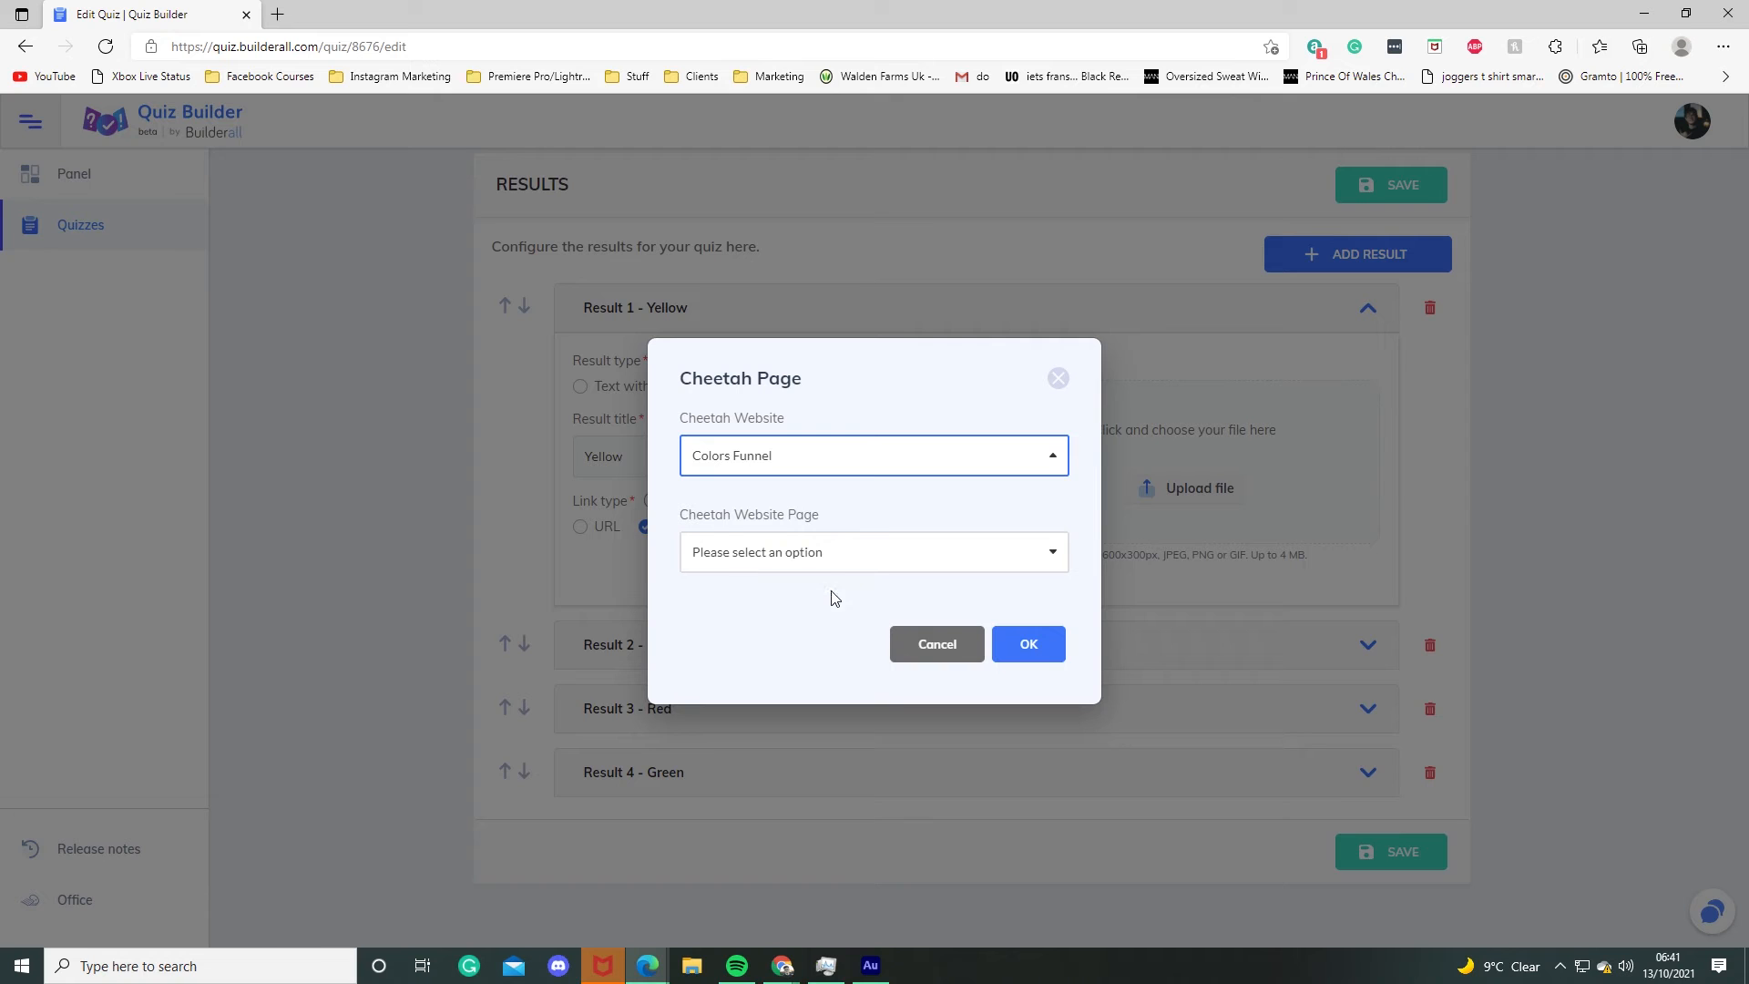
pyautogui.click(784, 567)
pyautogui.click(788, 653)
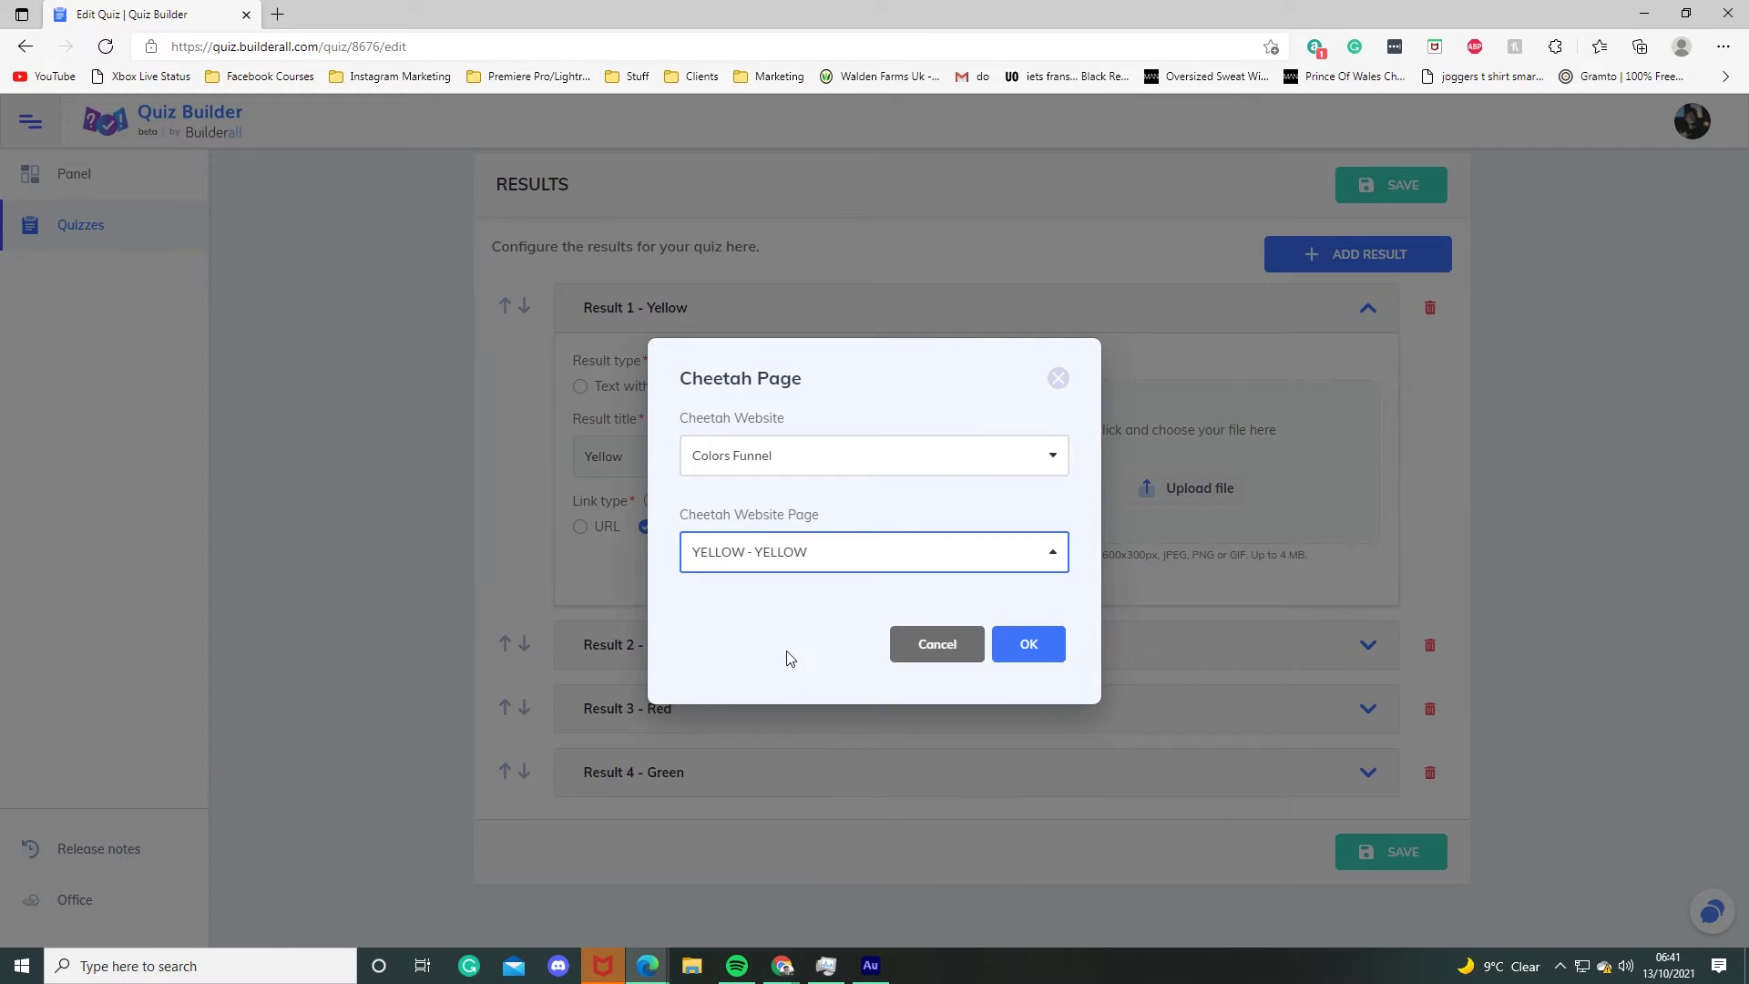
pyautogui.click(676, 636)
pyautogui.click(741, 453)
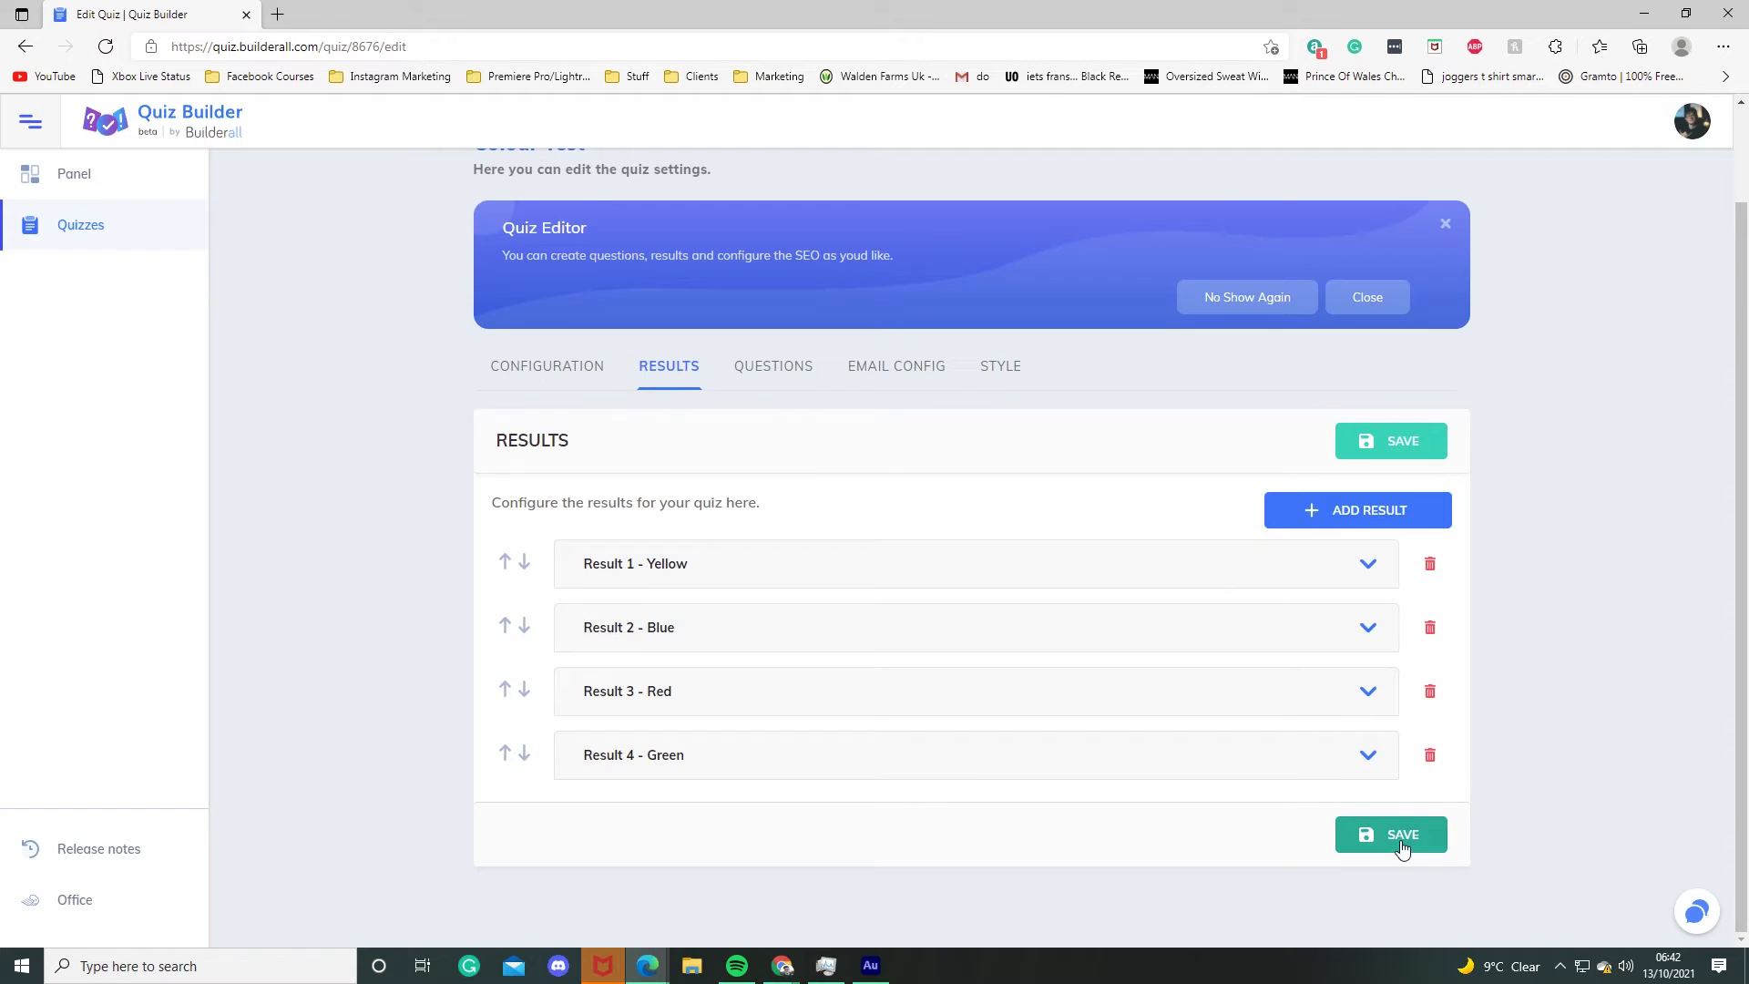
pyautogui.click(1386, 843)
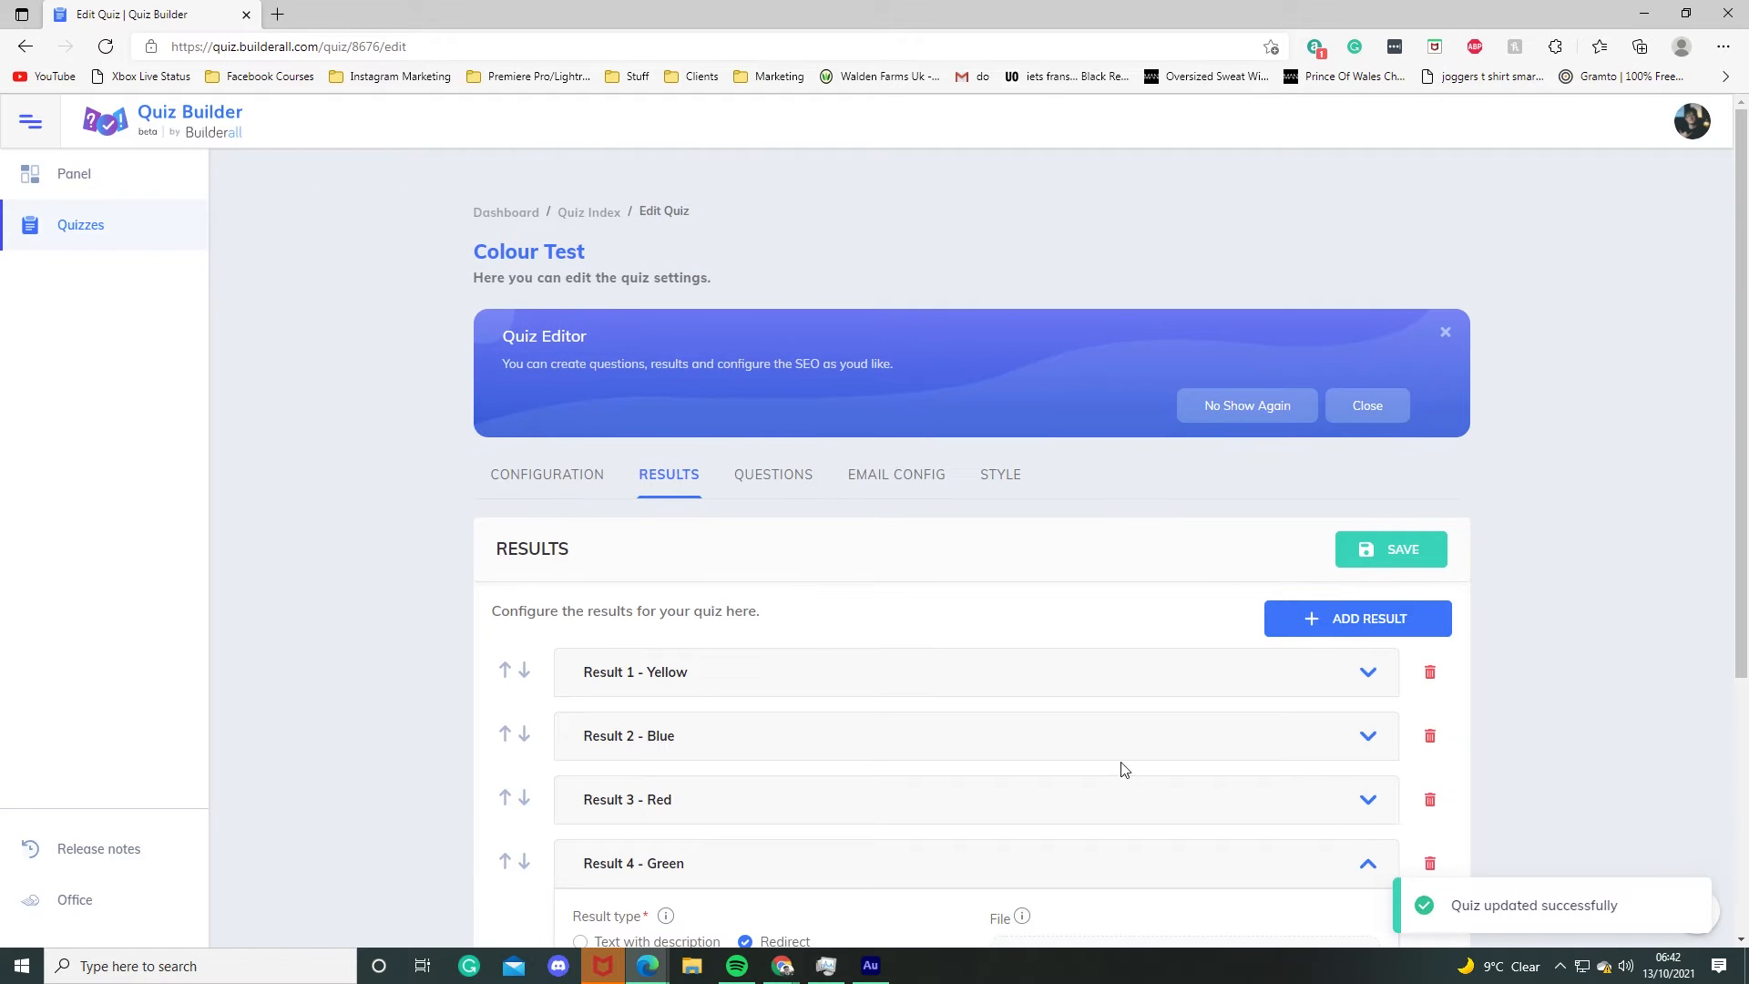
# Step: Add a question labelled "When you meet a friend who you haven't seen in years, what is your reaction?"
pyautogui.click(758, 483)
pyautogui.click(1284, 618)
pyautogui.scroll(-3, 1279, 615)
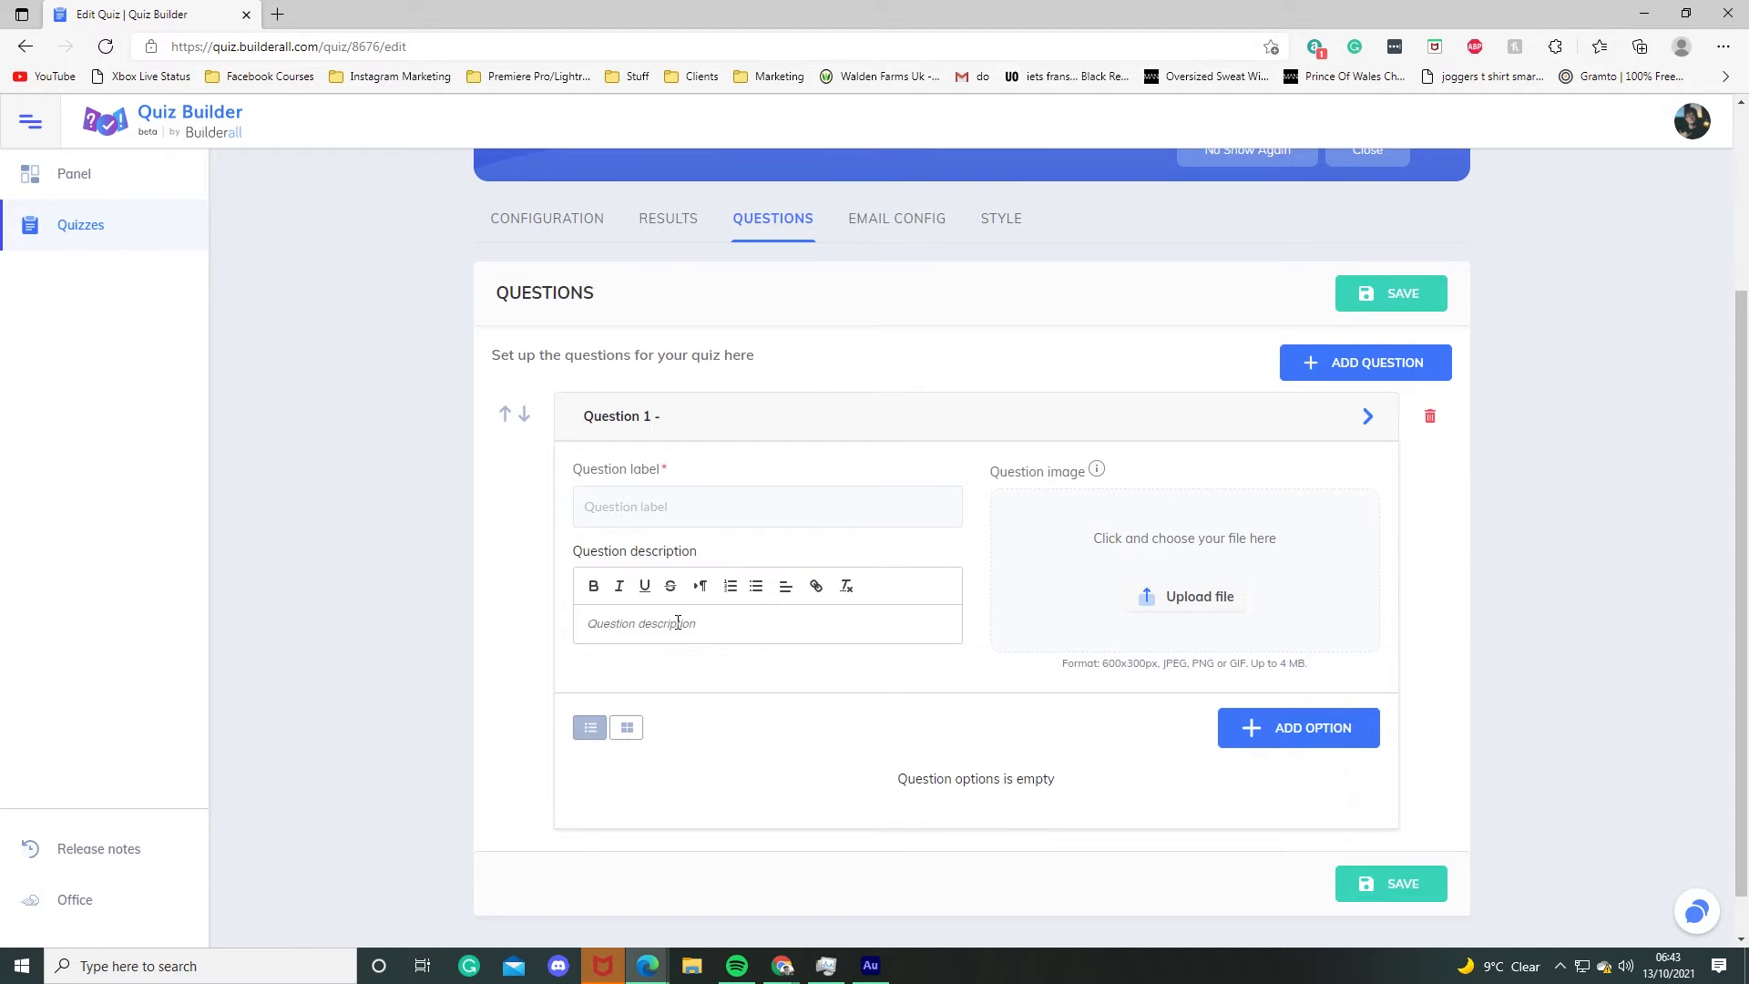
pyautogui.click(630, 513)
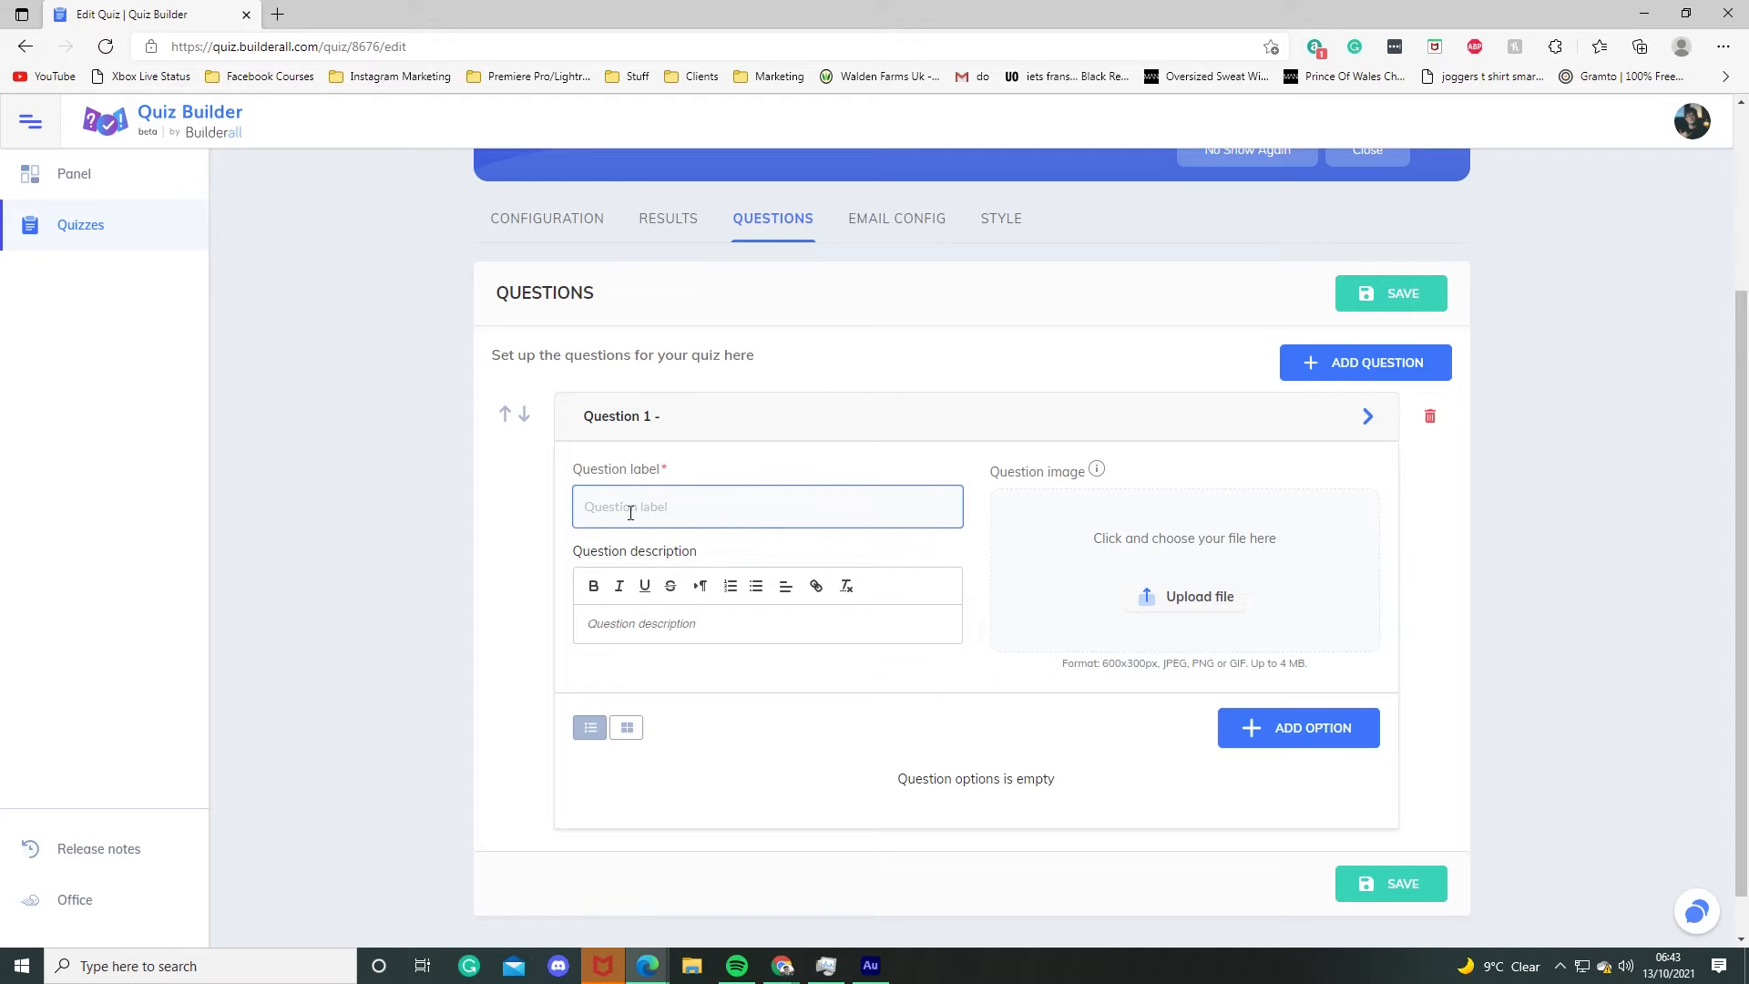
pyautogui.write("When you meet a friend who you haven't seen in years, what is your reaction?")
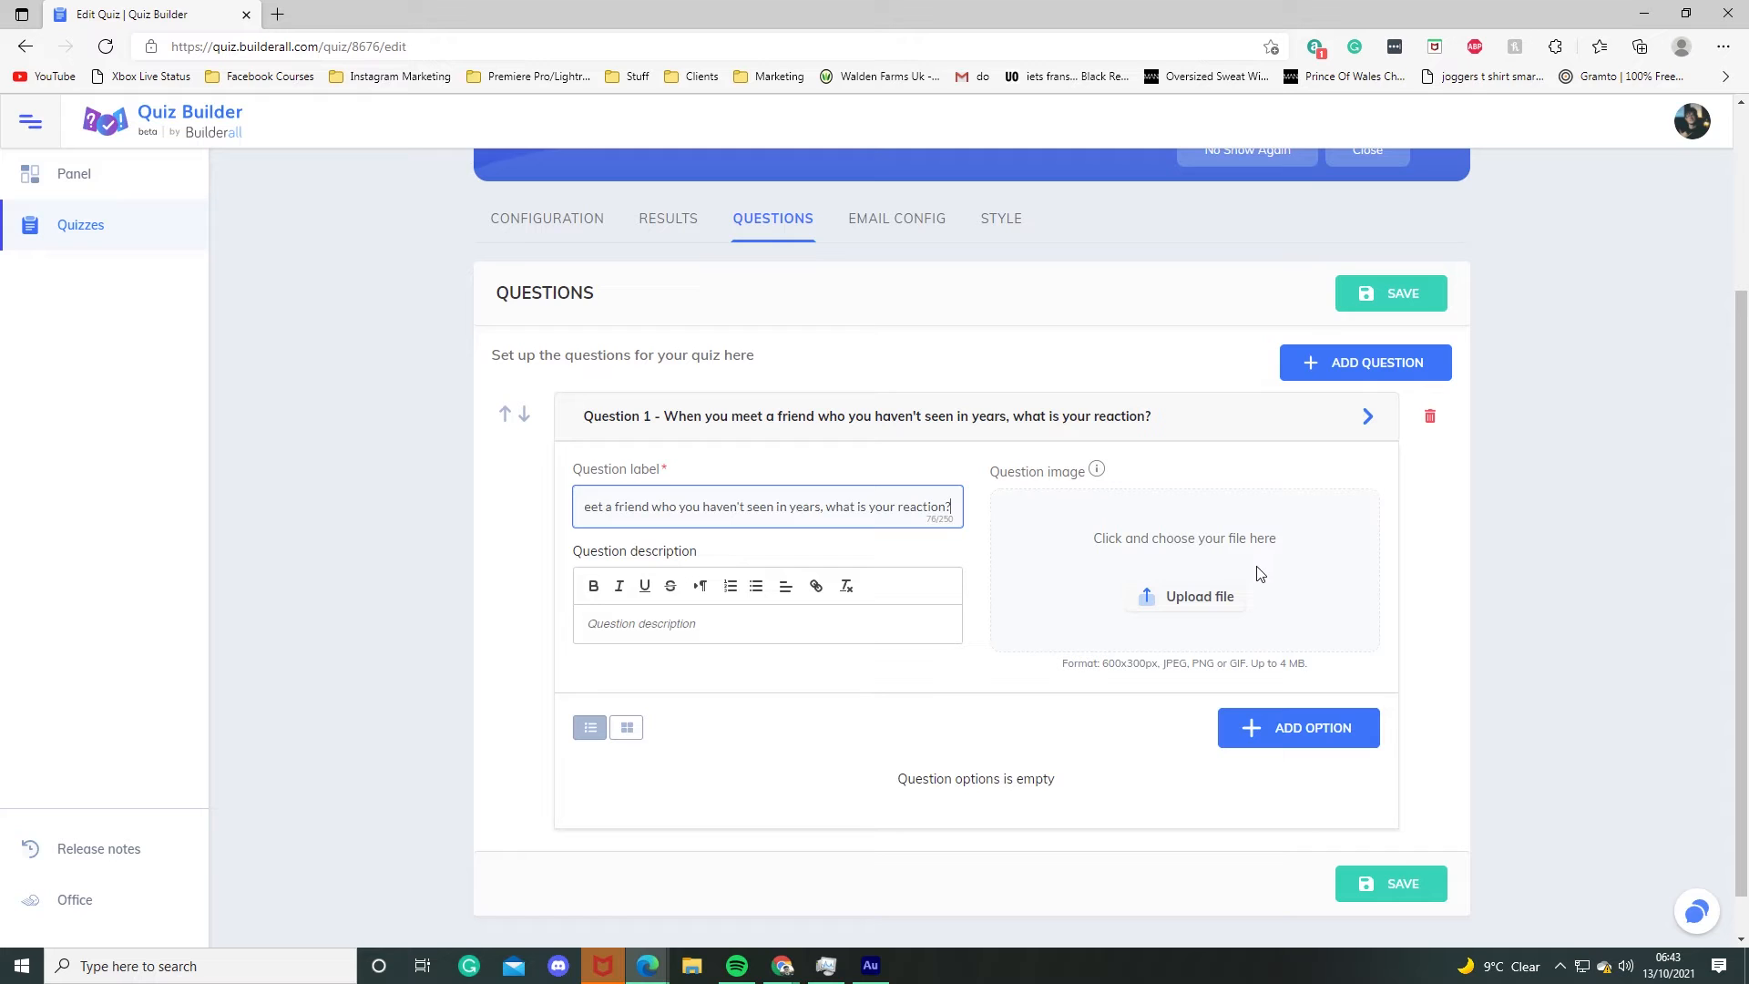
# Step: Add an answer option "I give my friend a long hug" to the question
pyautogui.click(1335, 734)
pyautogui.scroll(-2, 729, 693)
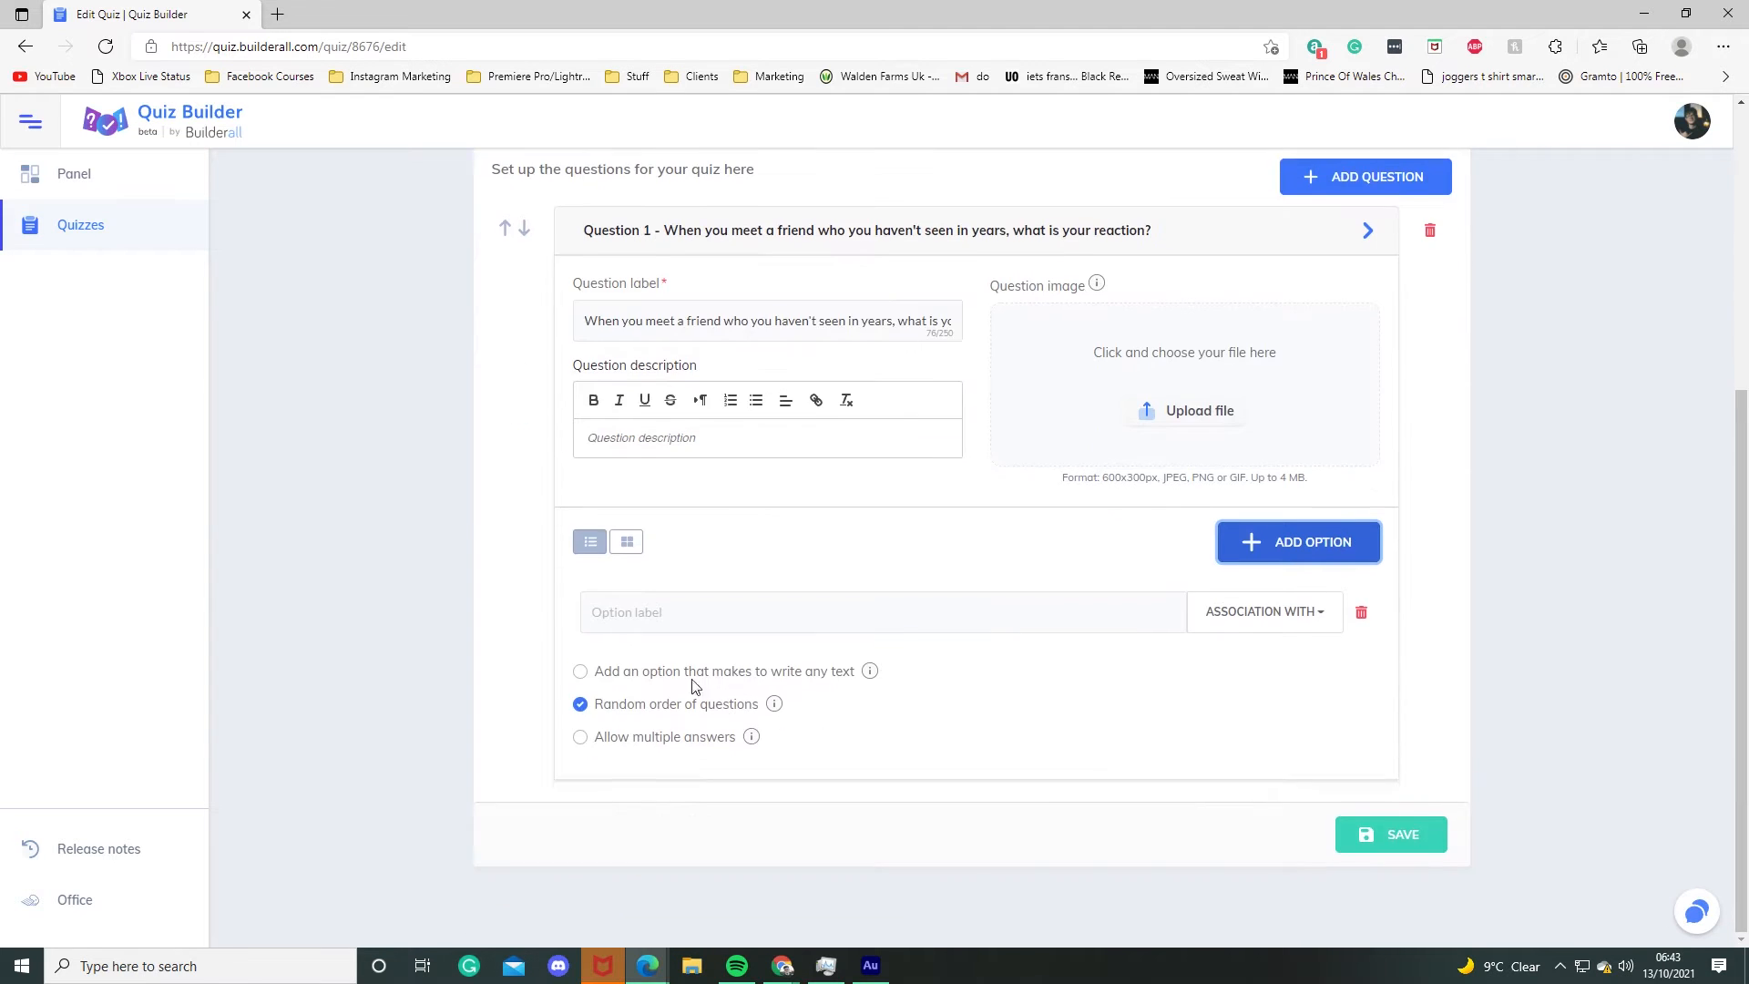
pyautogui.click(658, 620)
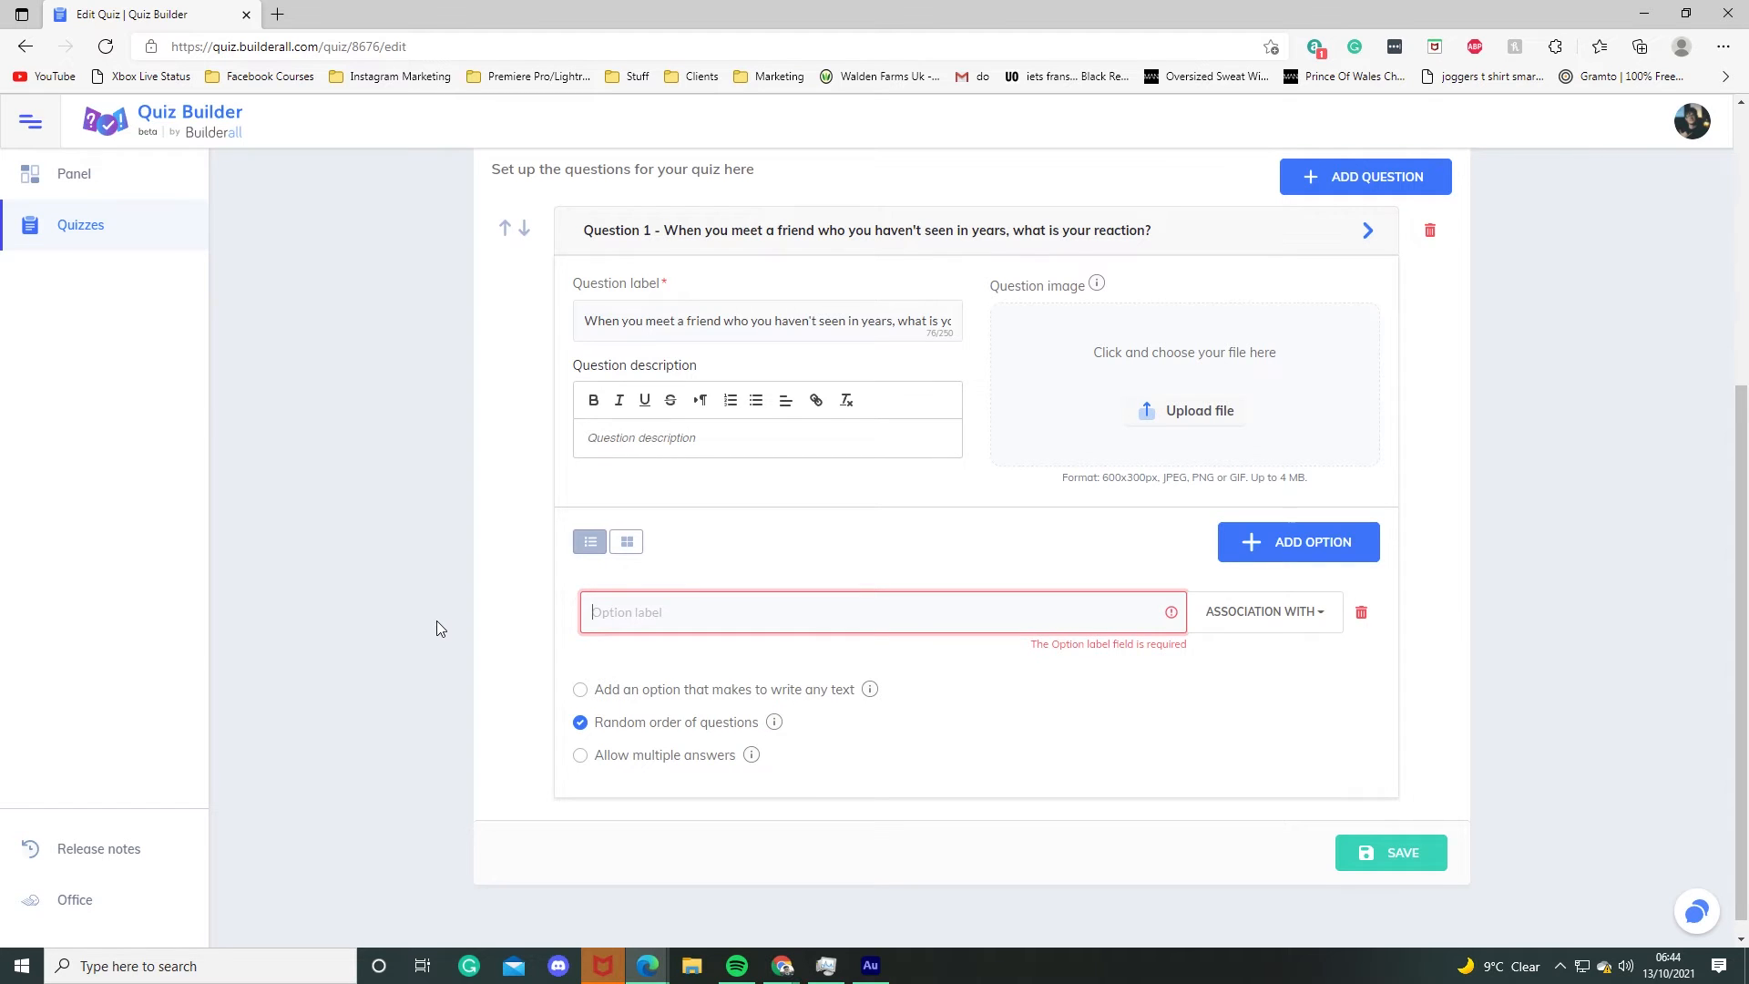
pyautogui.write('I give my friend a long hug')
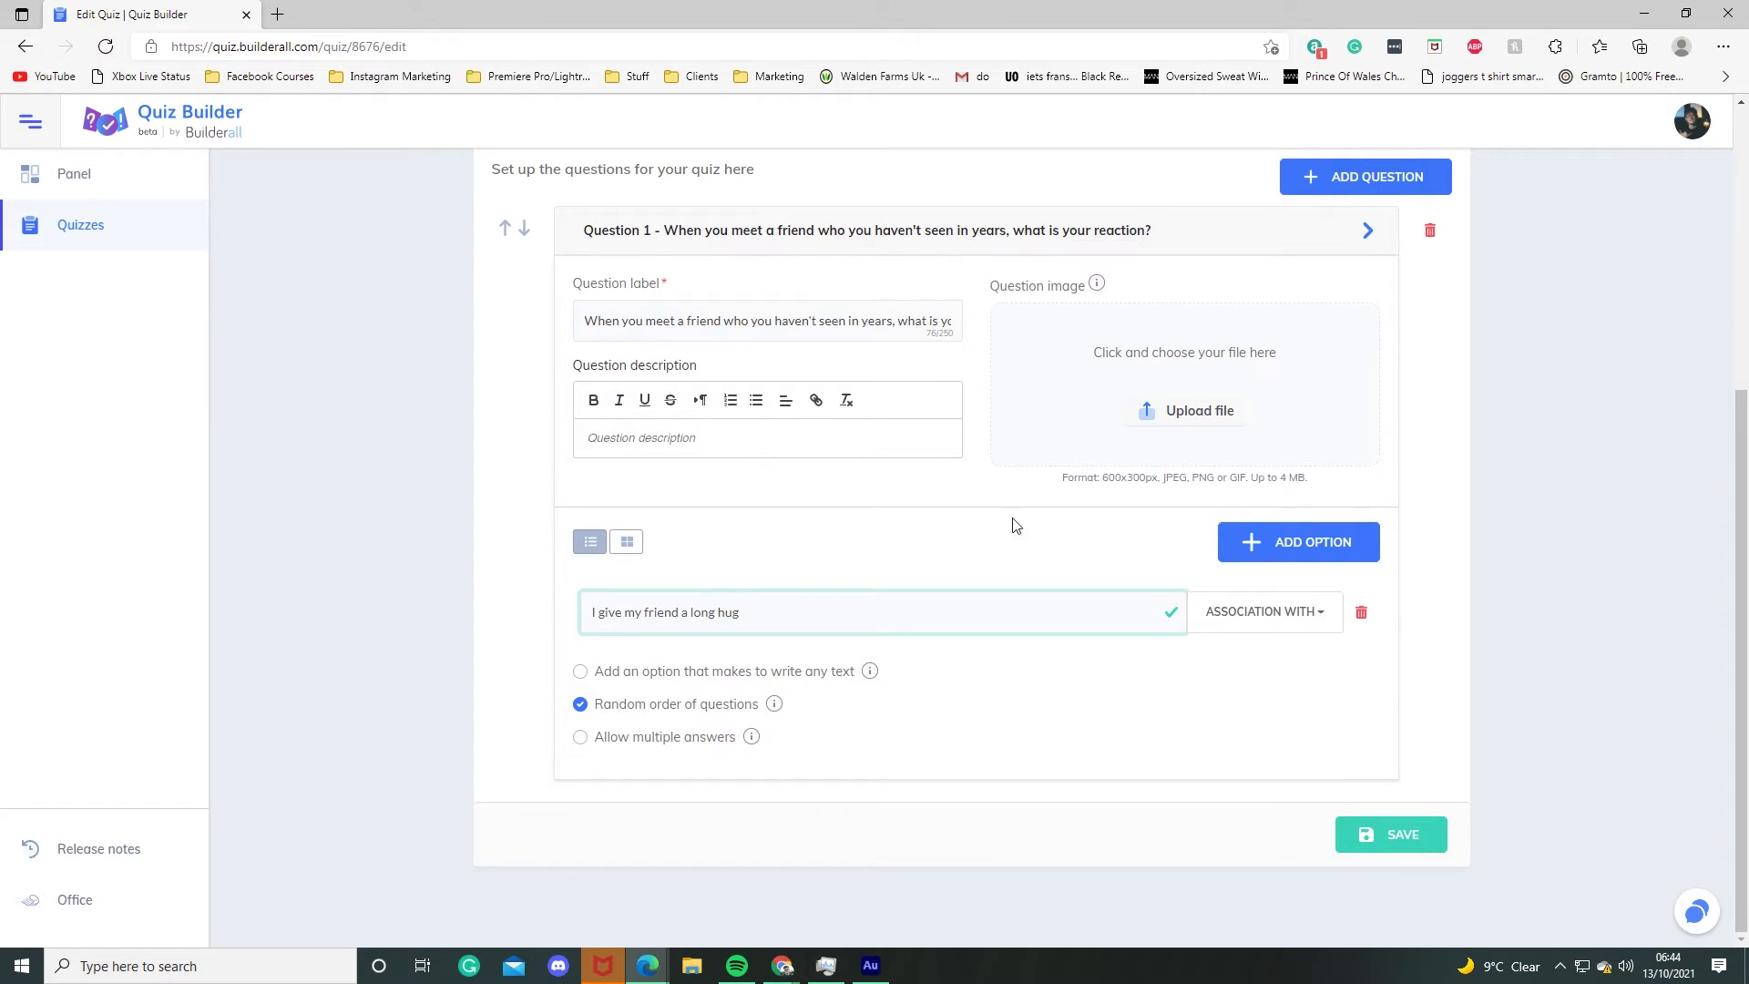
# Step: Set the first option's Yellow association slider to its maximum
pyautogui.click(1306, 611)
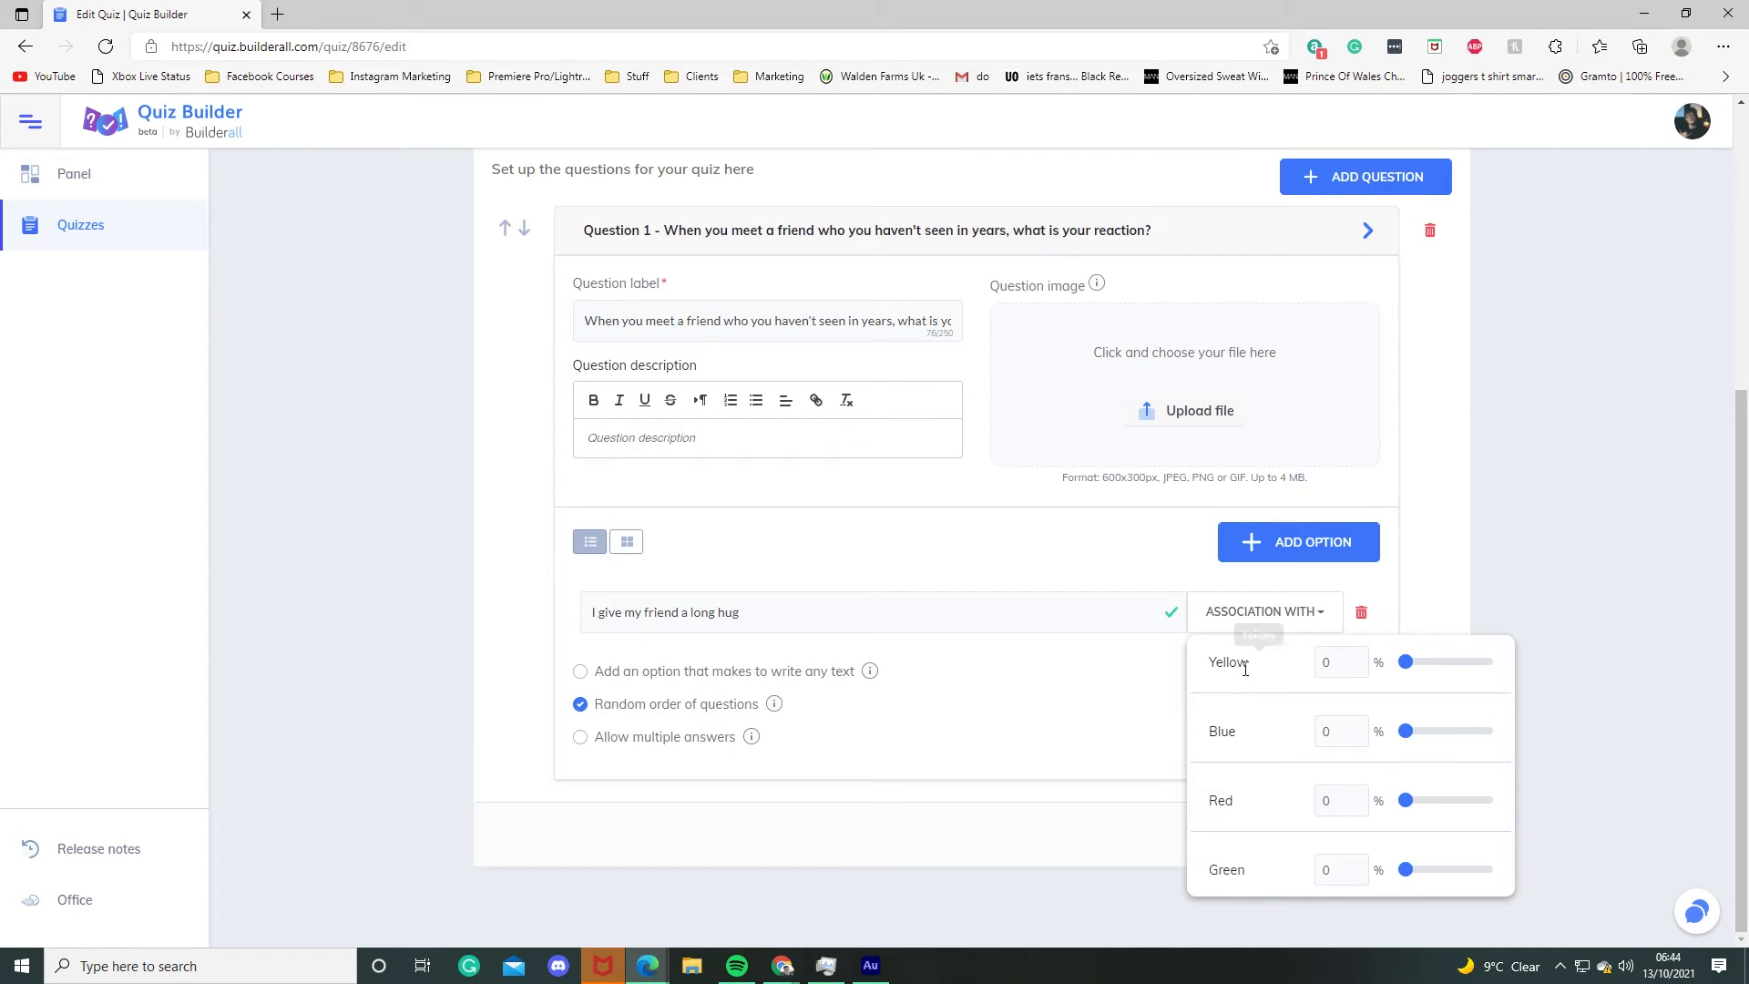
pyautogui.scroll(1, 715, 537)
pyautogui.scroll(2, 715, 537)
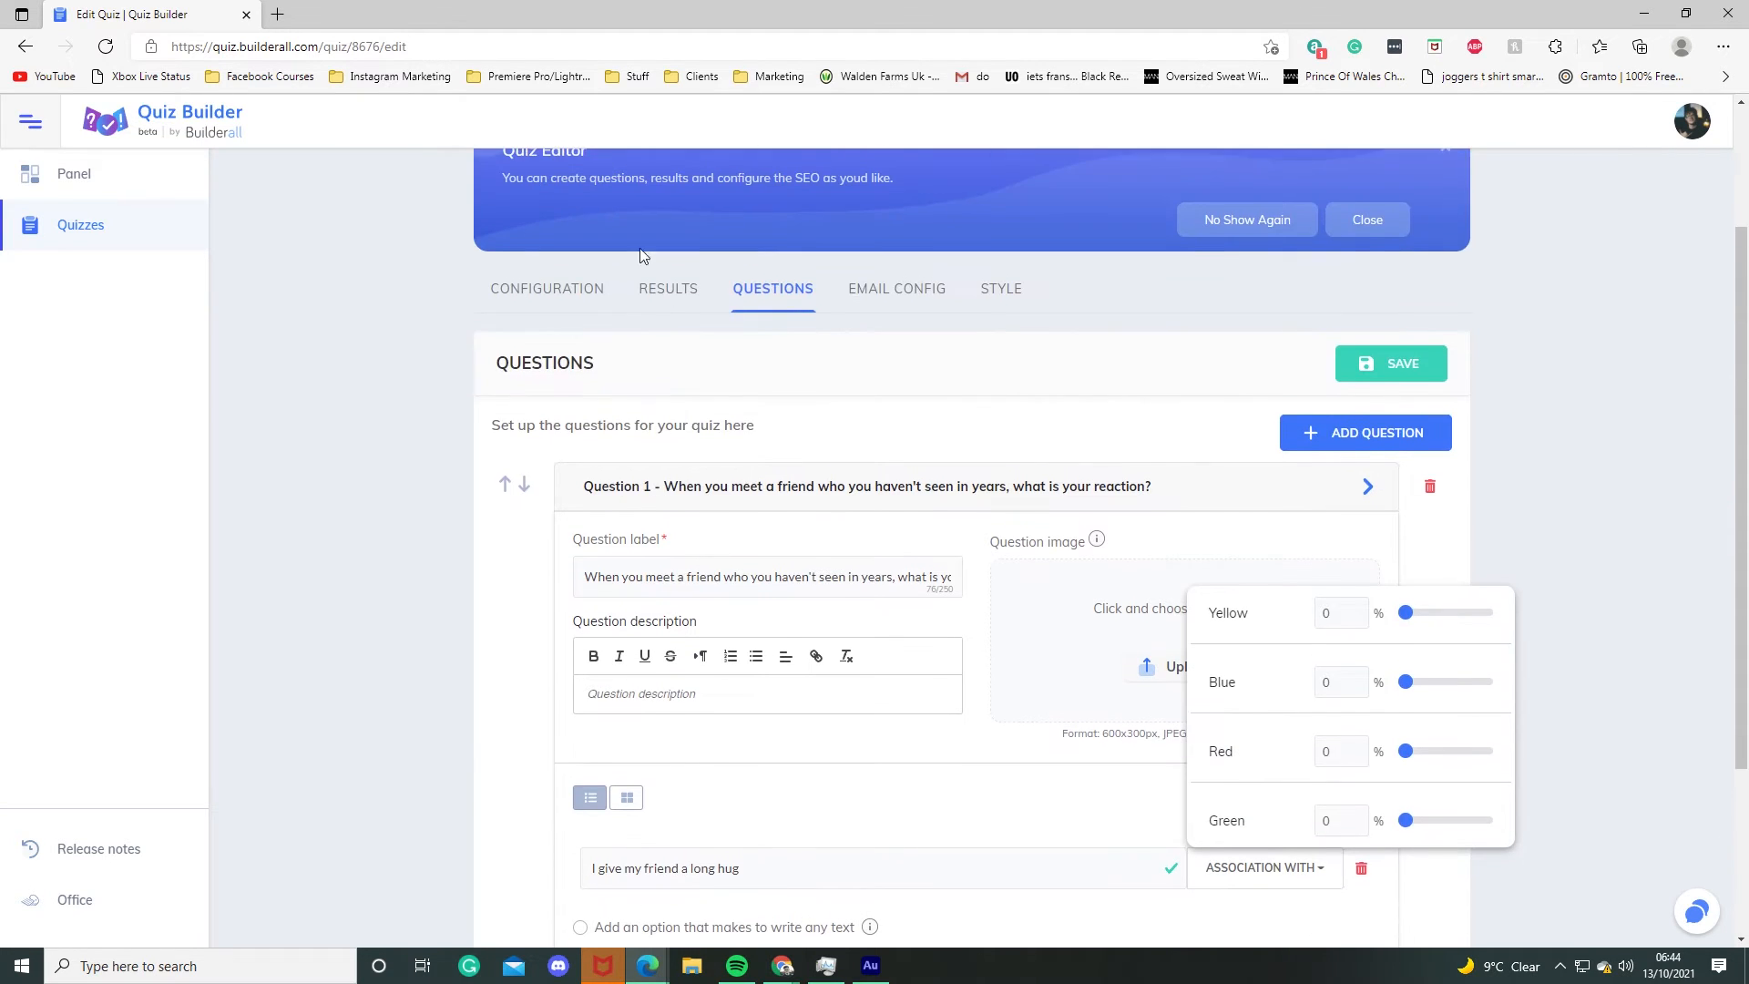
pyautogui.scroll(-3, 976, 820)
pyautogui.moveTo(1416, 663); pyautogui.dragTo(1649, 686)
pyautogui.click(994, 771)
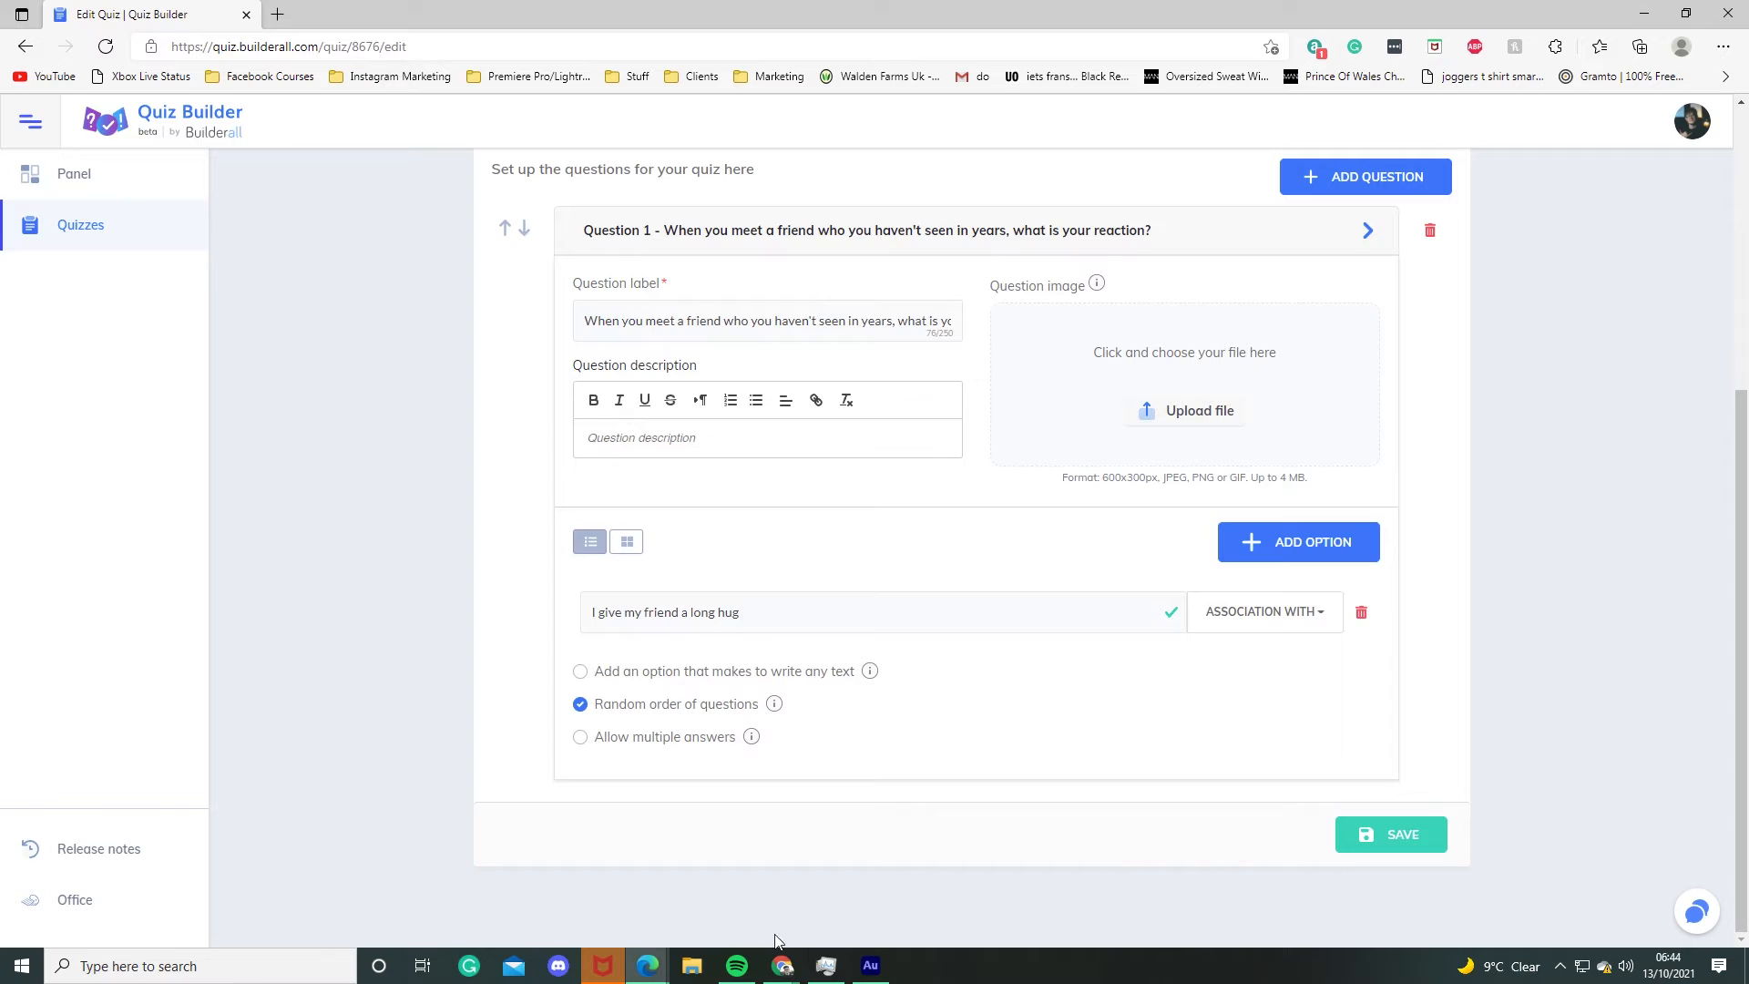
# Step: Add a second answer option "Quick, strong hug"
pyautogui.click(1267, 553)
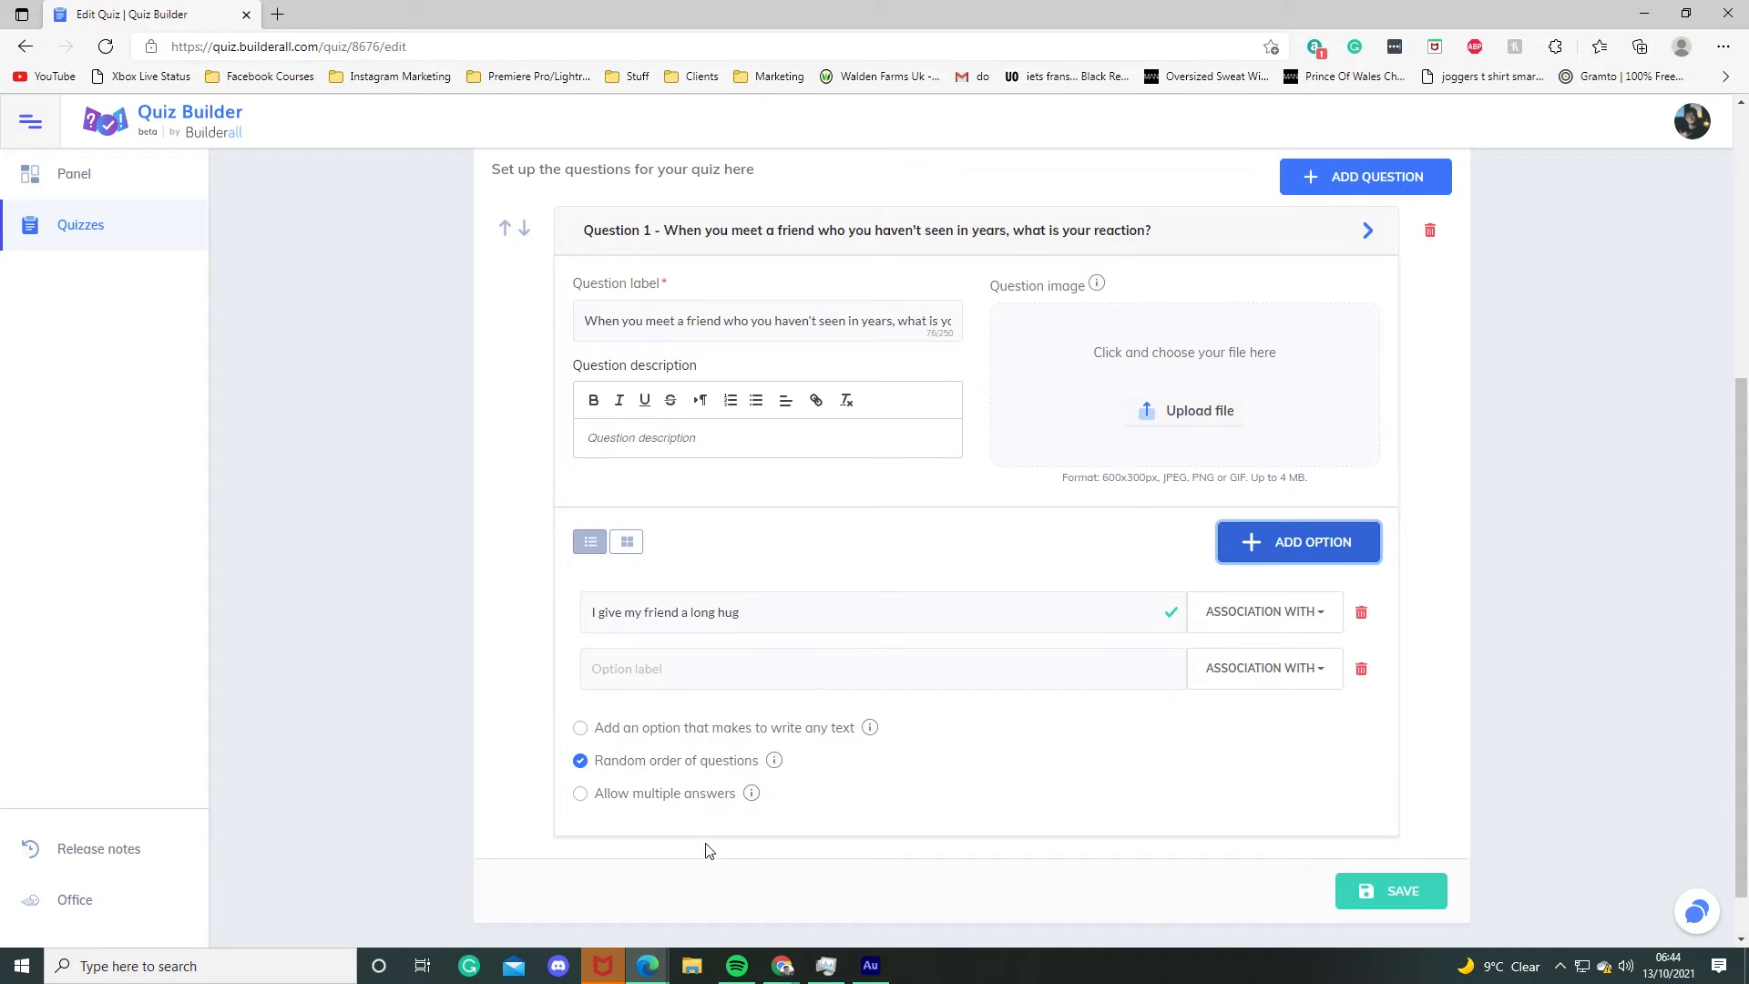
pyautogui.click(593, 671)
pyautogui.write('Quick, strong hug')
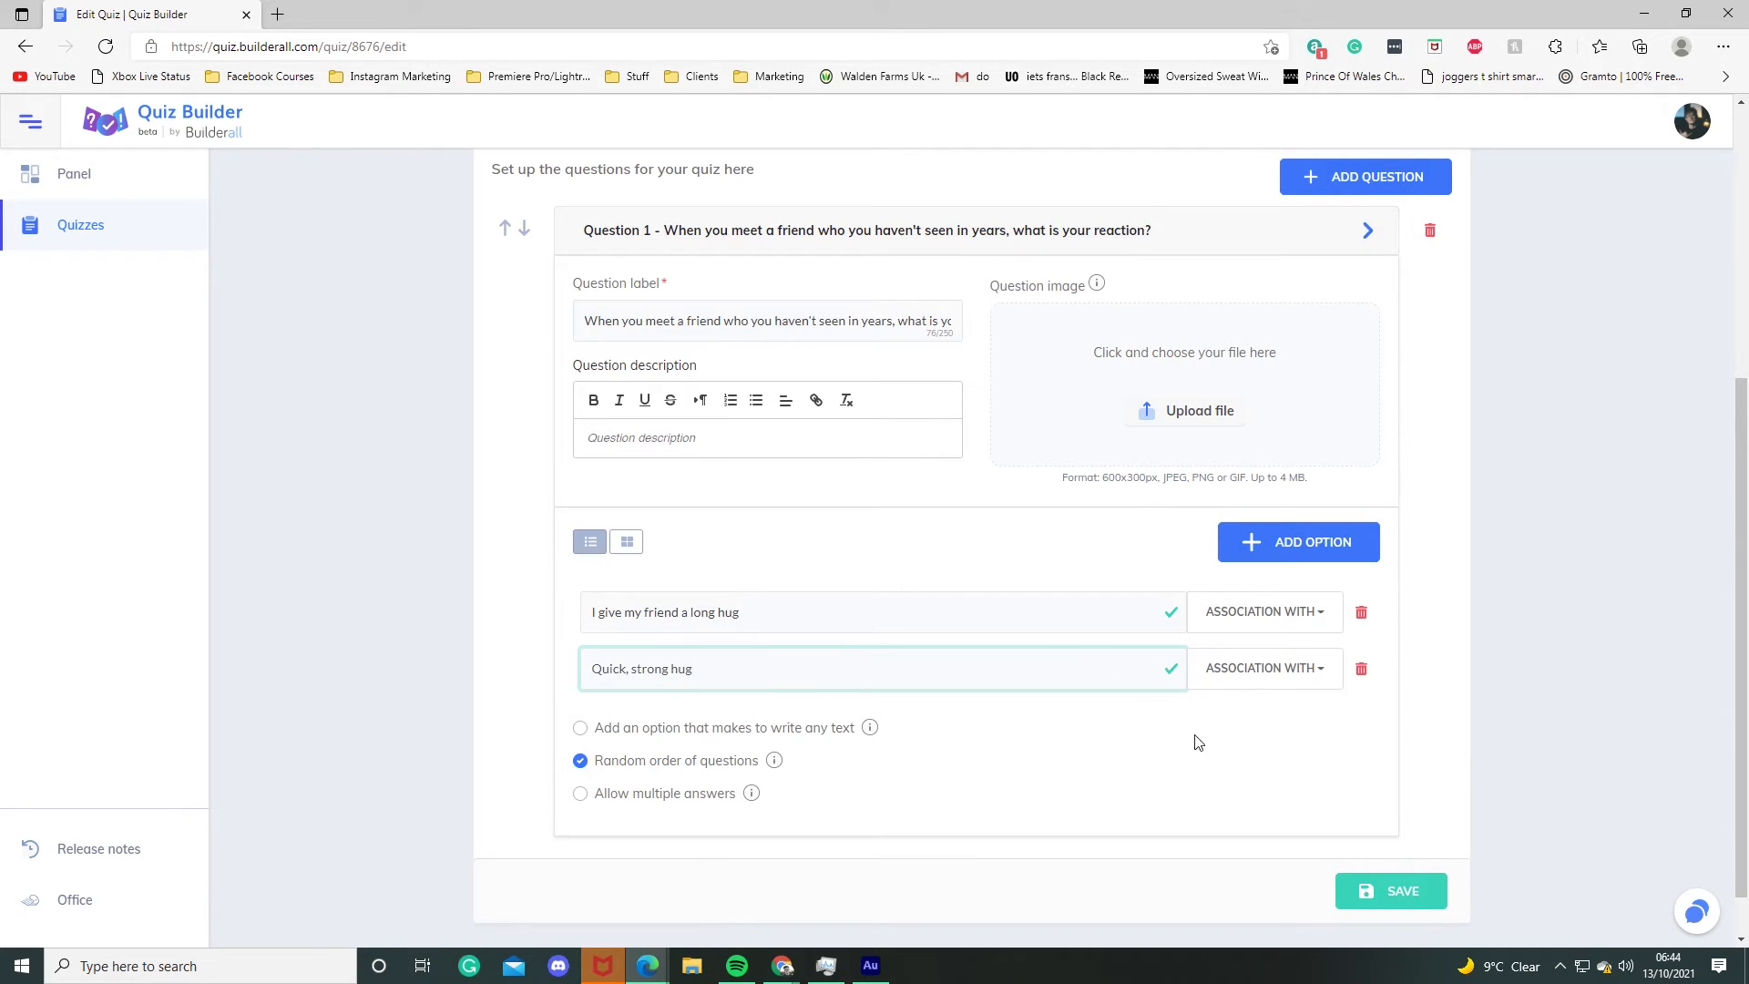
# Step: Set the second option's Blue association to 100%
pyautogui.click(1274, 684)
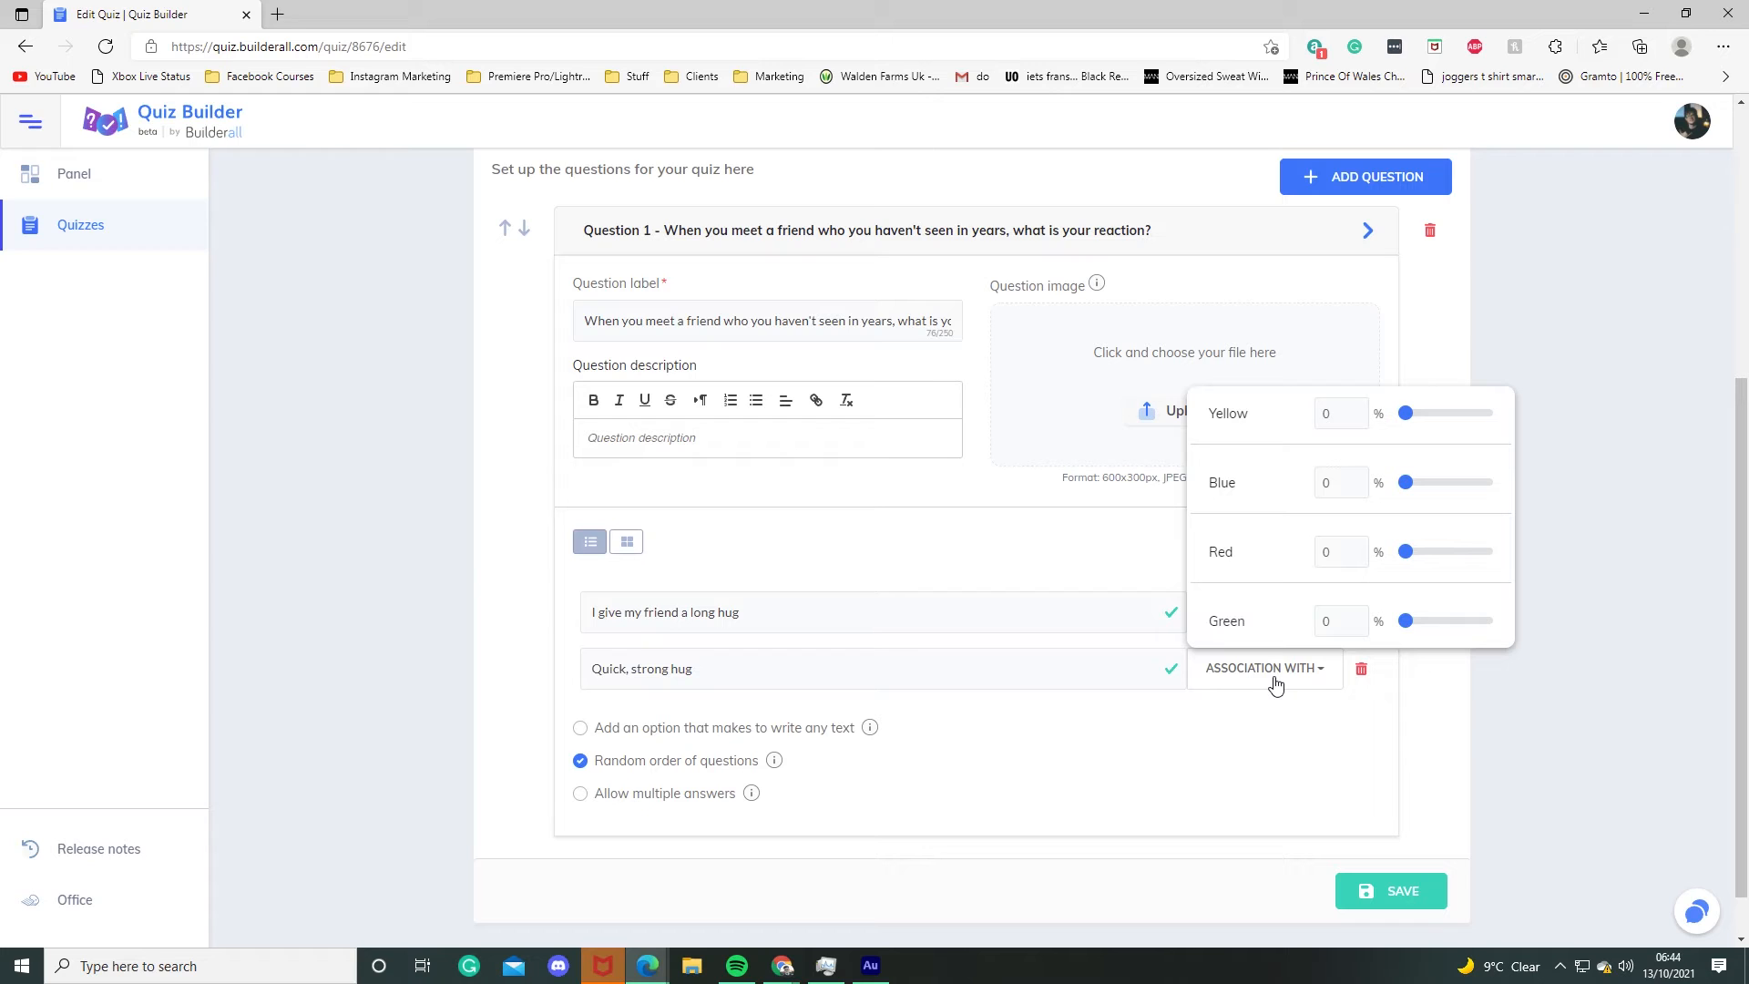
pyautogui.moveTo(1407, 483); pyautogui.dragTo(1603, 509)
pyautogui.click(1593, 579)
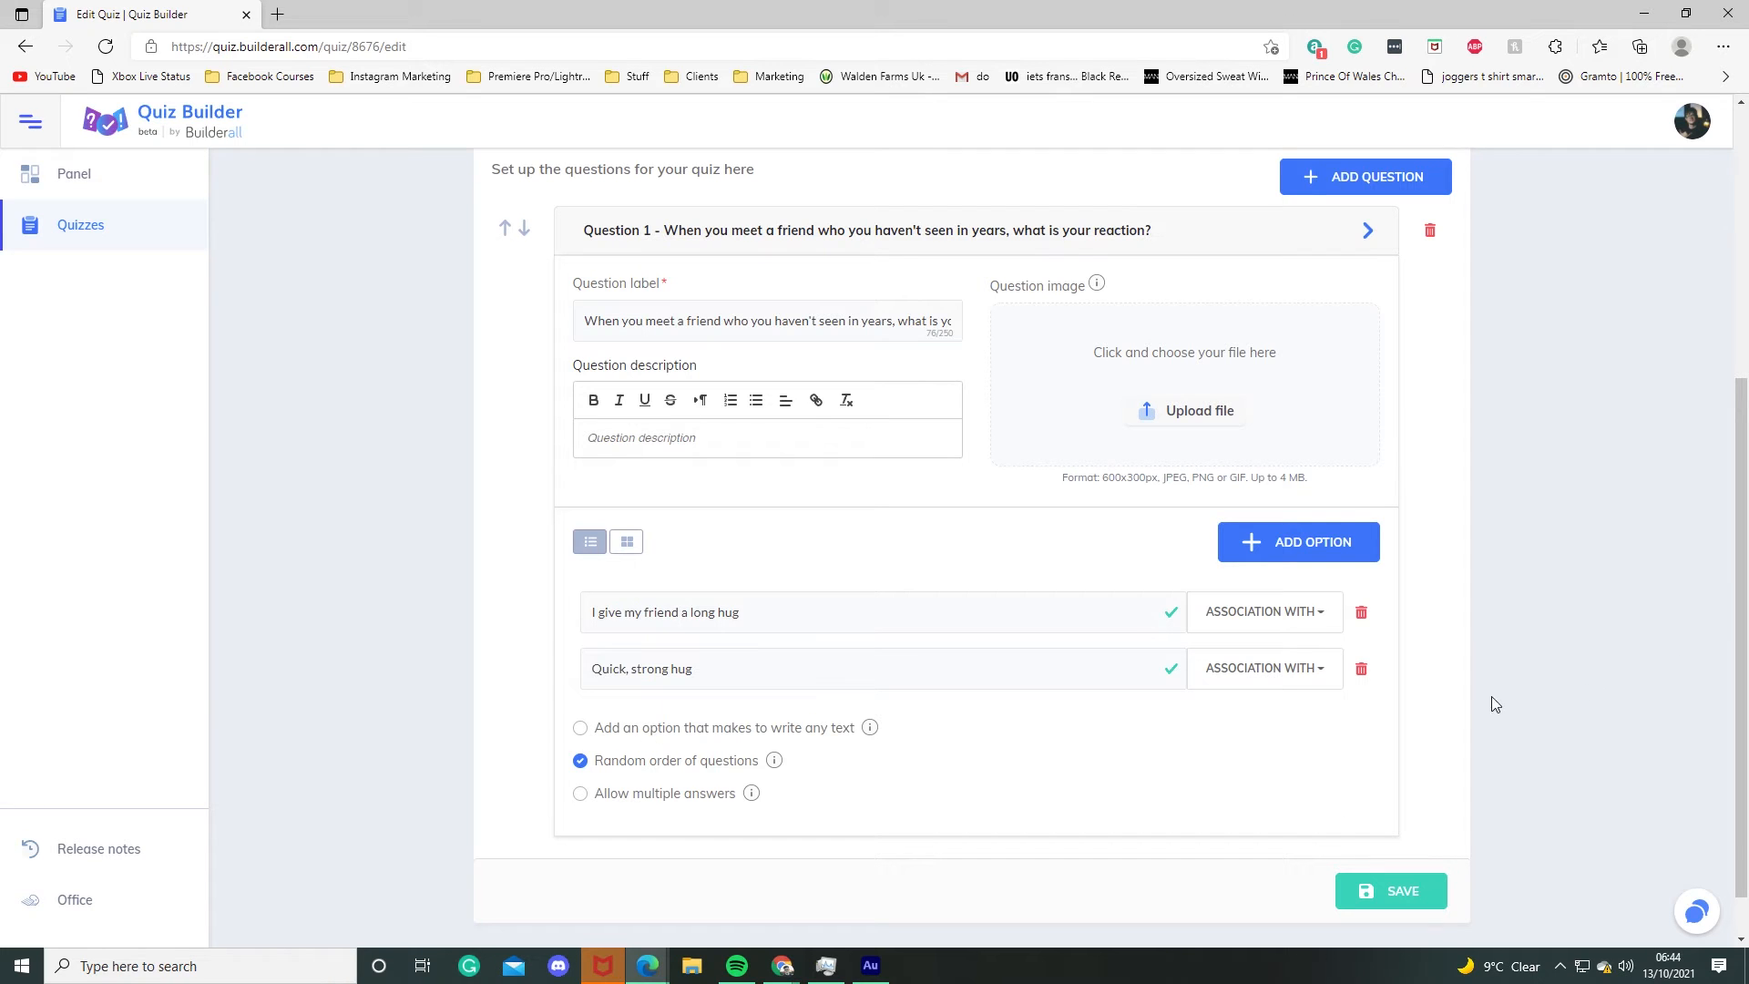
pyautogui.click(1269, 669)
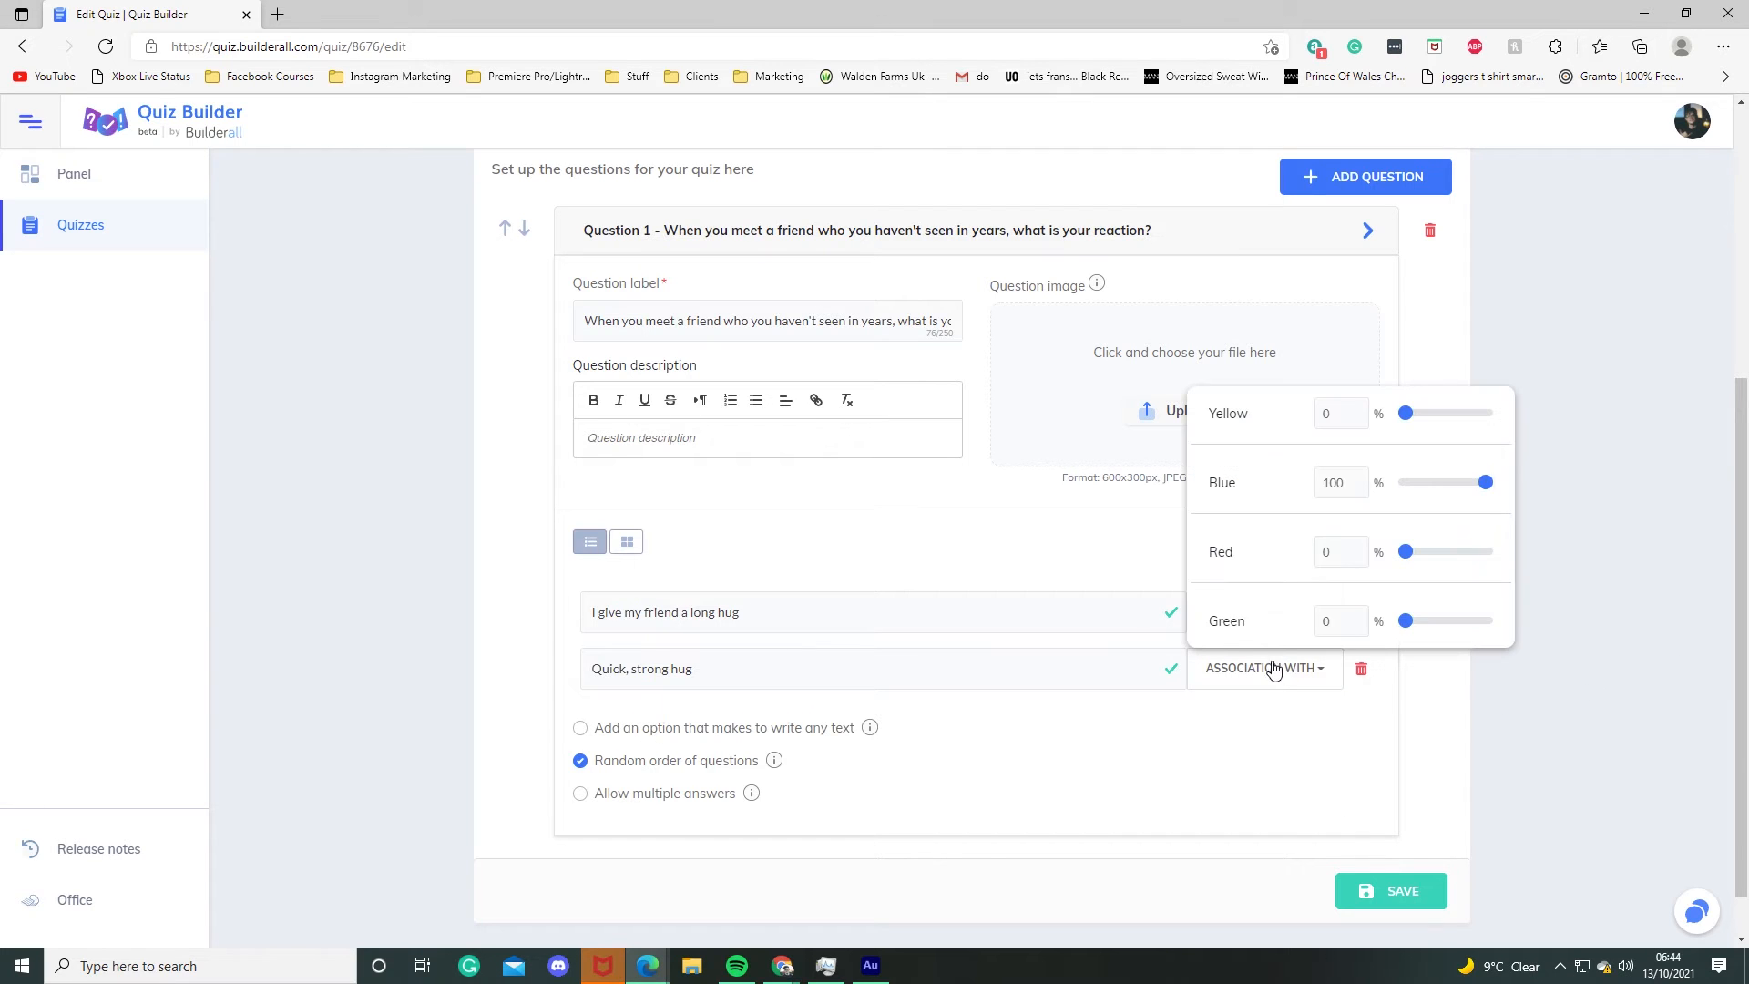
# Step: Review the eighth question's answer associations, collapse the question and save the quiz questions
pyautogui.click(1656, 750)
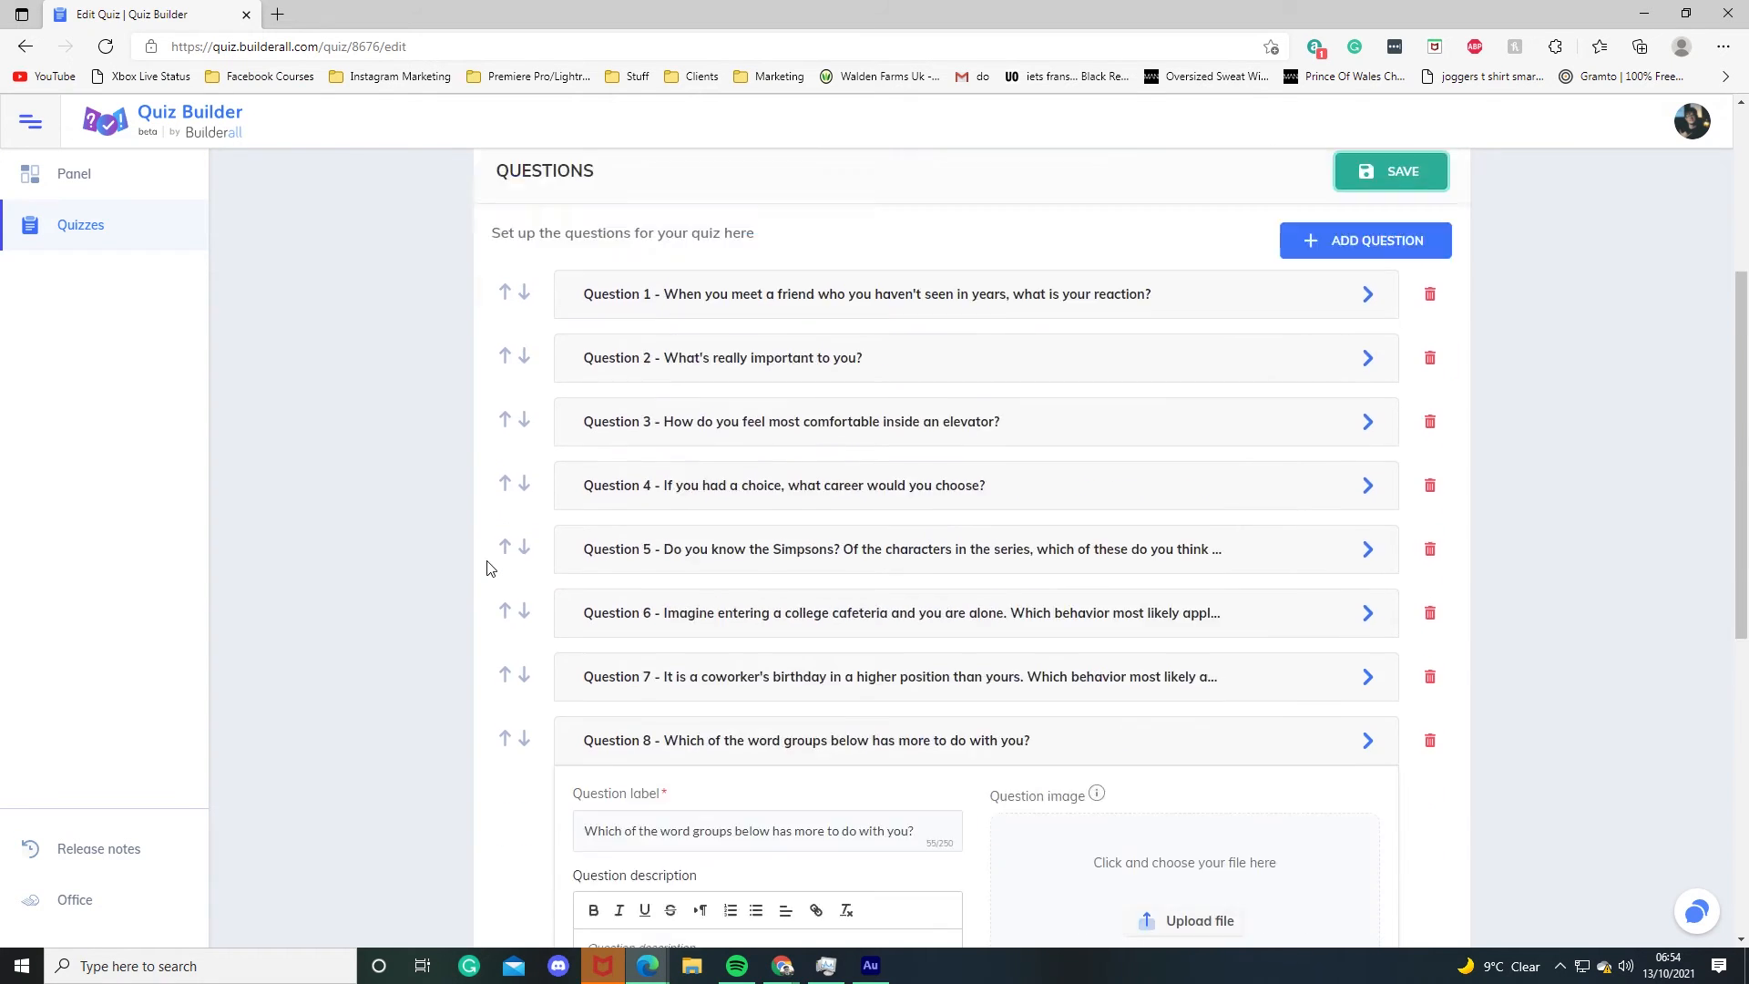
pyautogui.scroll(4, 1206, 649)
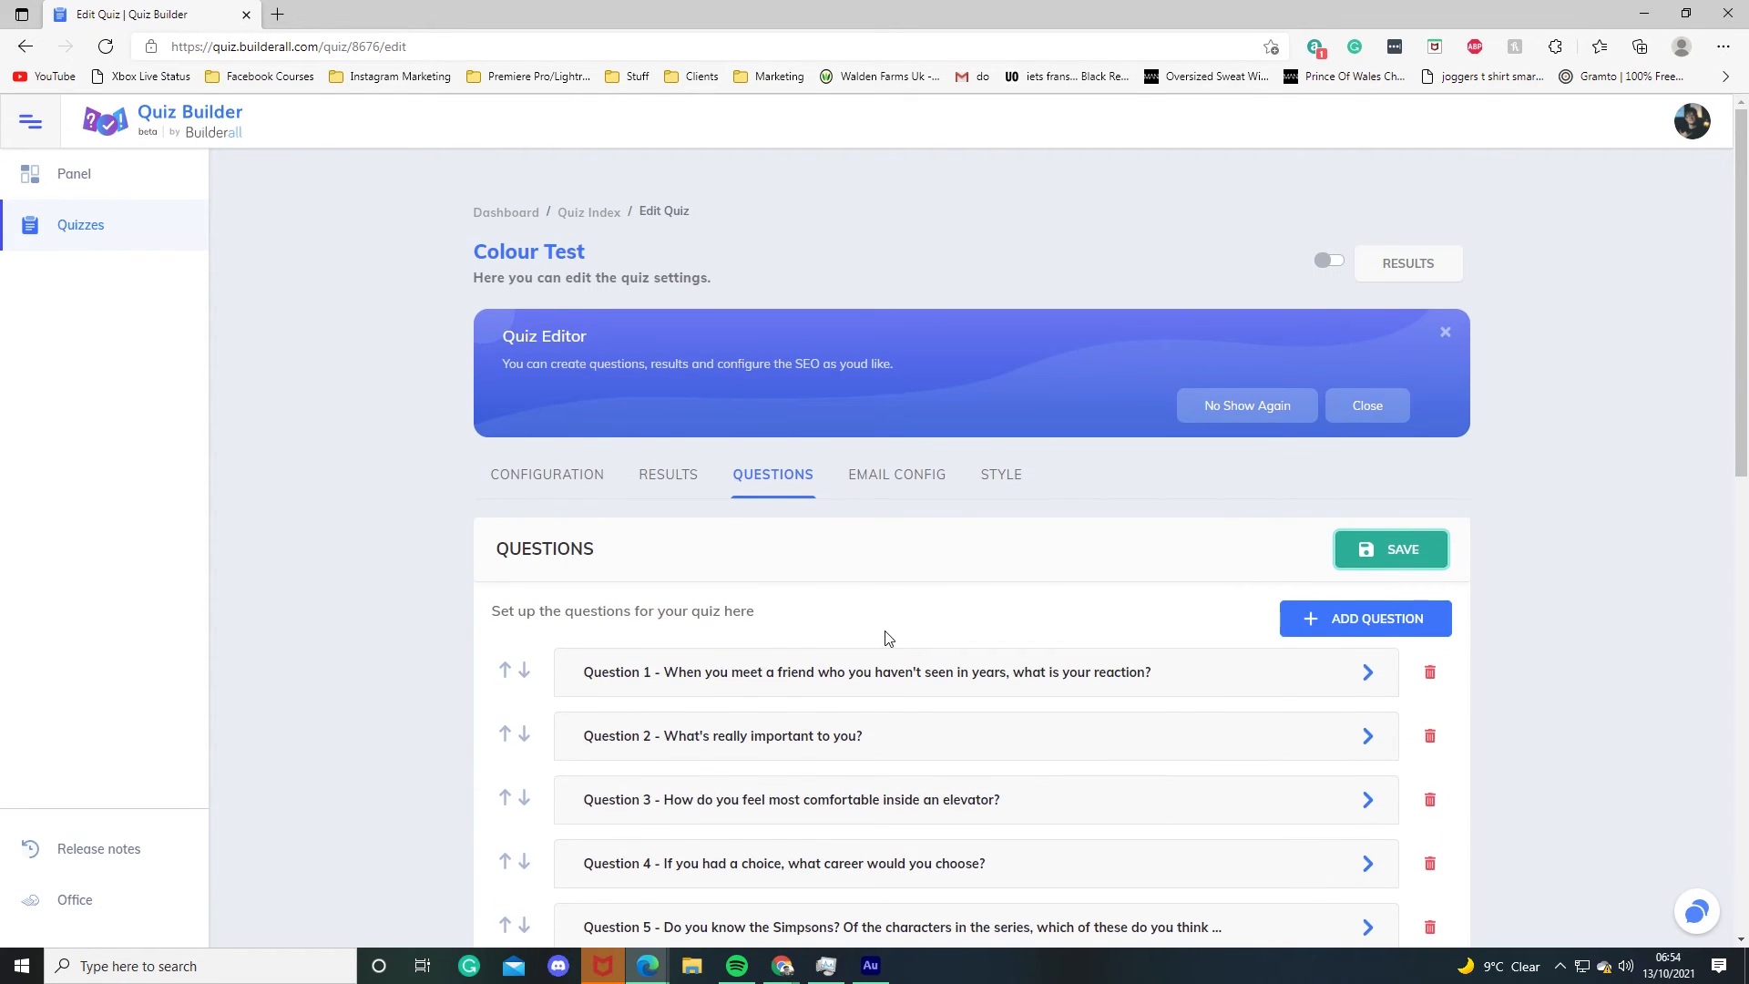
pyautogui.scroll(-7, 888, 652)
pyautogui.scroll(-4, 1251, 571)
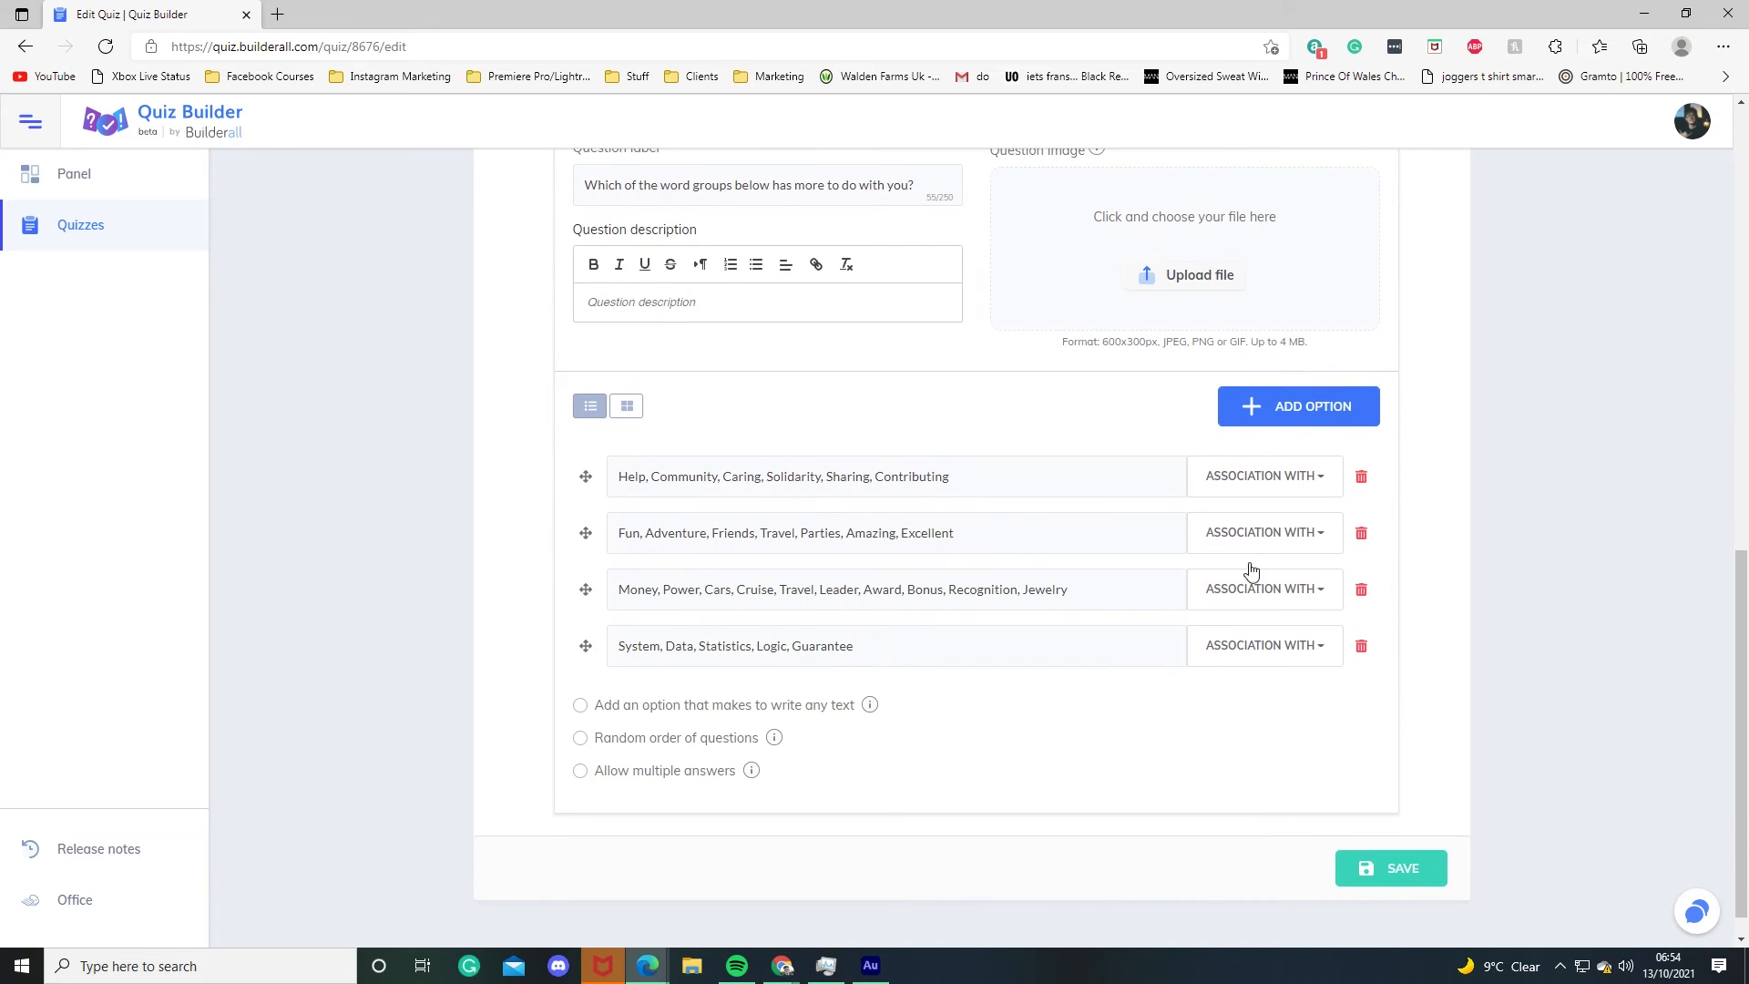
pyautogui.click(1262, 476)
pyautogui.click(1454, 457)
pyautogui.scroll(5, 1066, 683)
pyautogui.scroll(-4, 1020, 649)
pyautogui.scroll(5, 959, 711)
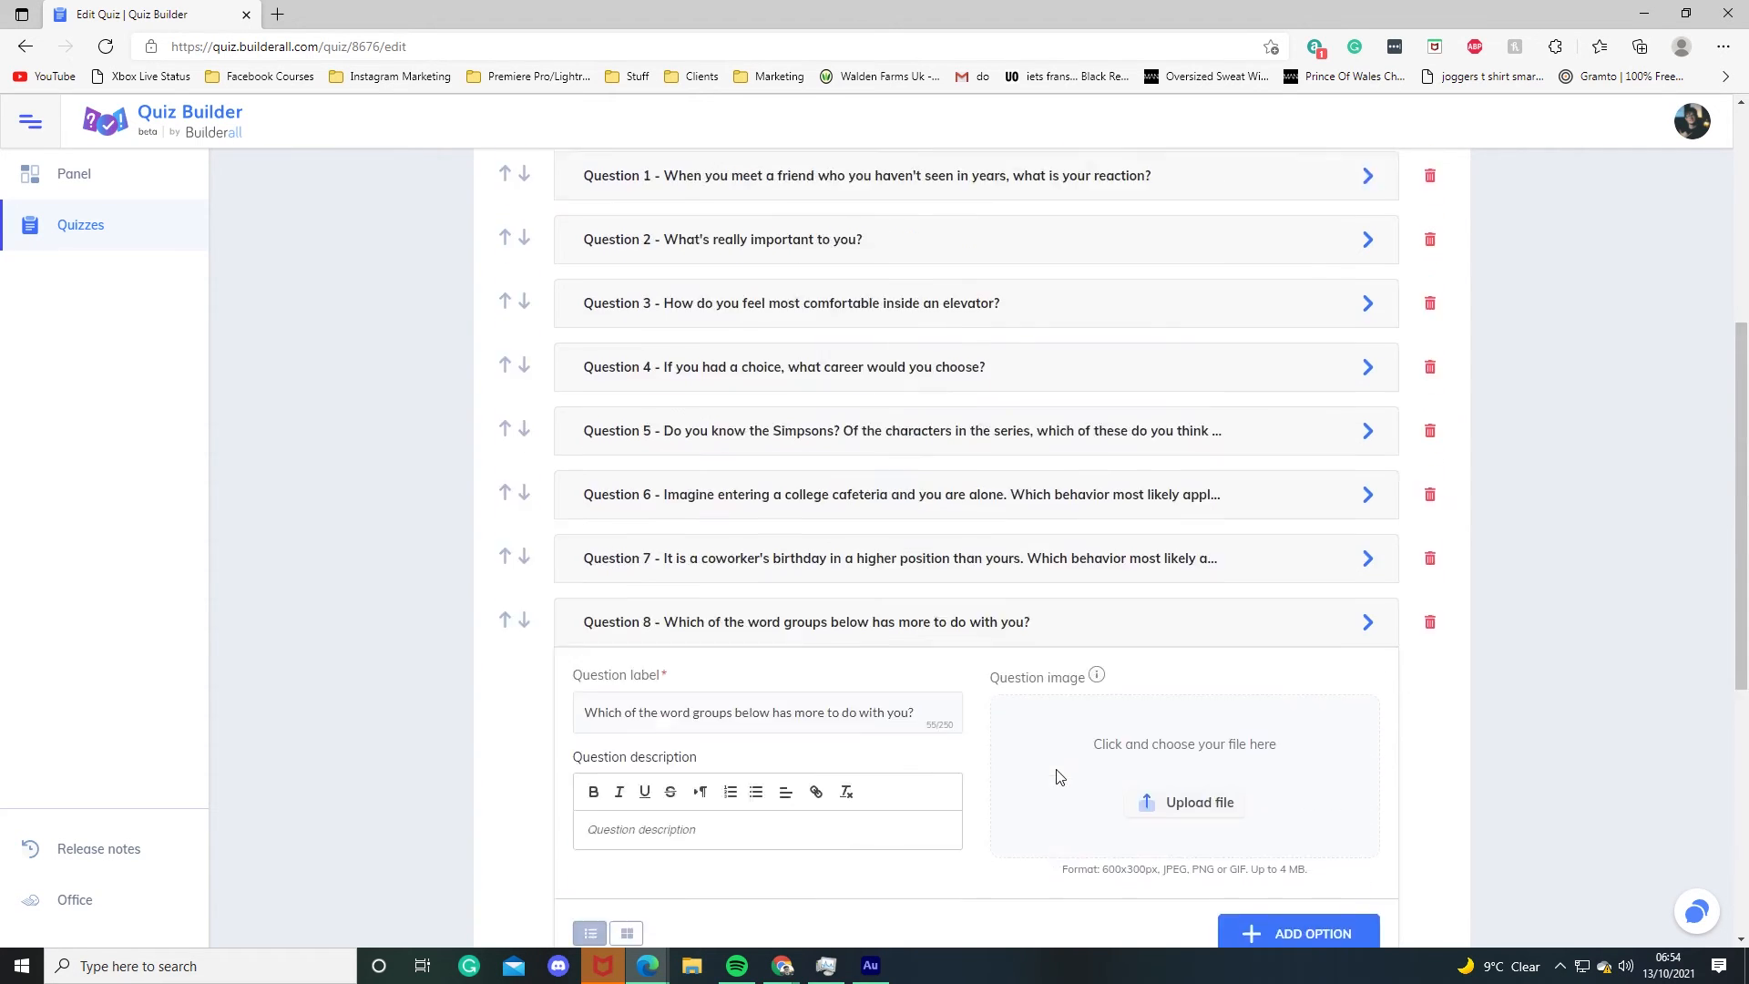
pyautogui.click(1374, 741)
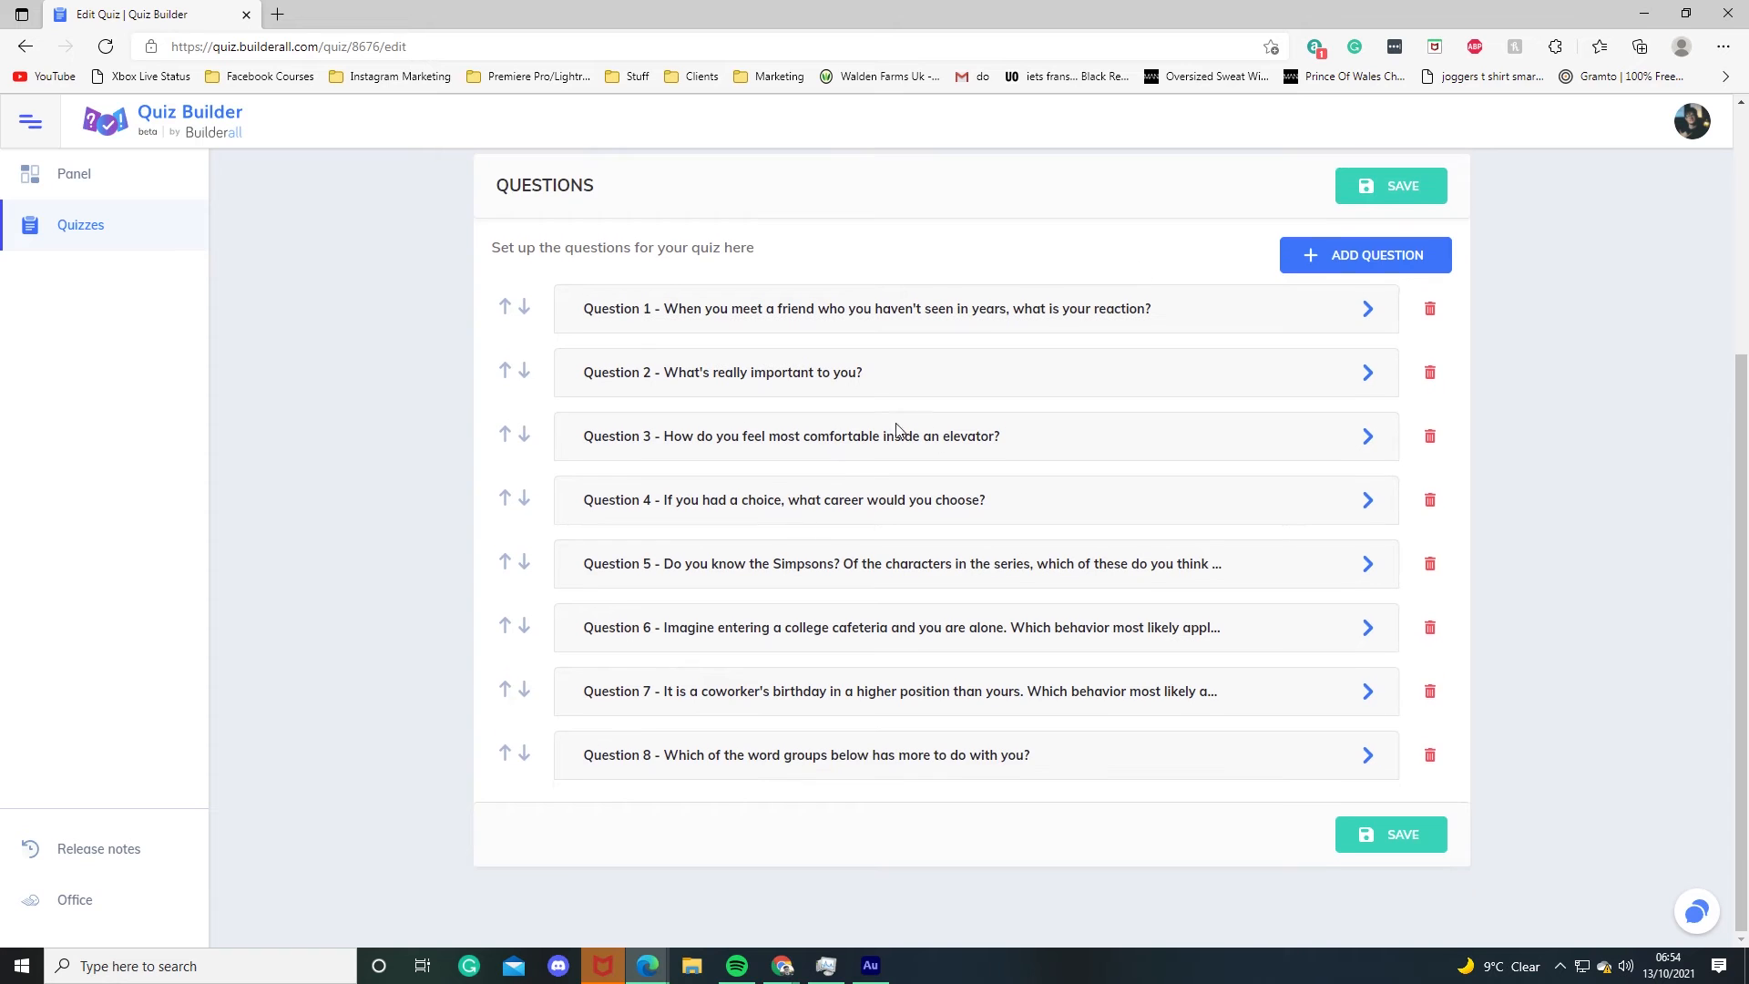
pyautogui.click(1403, 836)
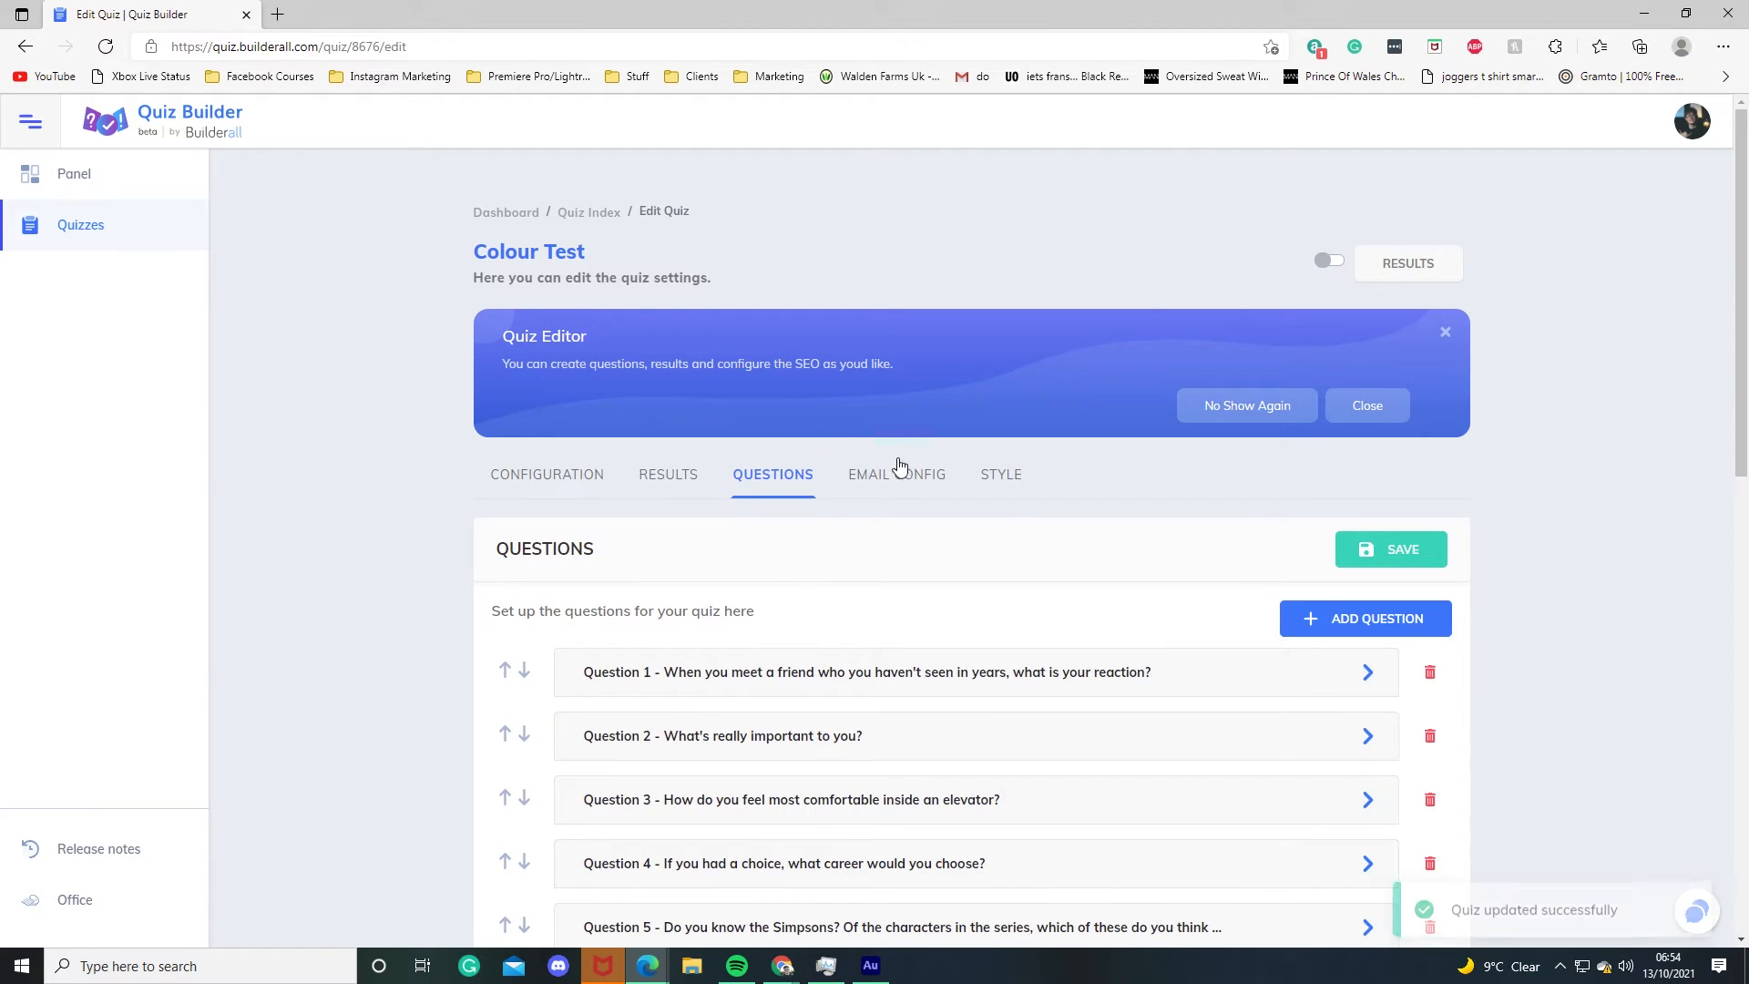
# Step: Enable sending the quiz result by email in the email configuration
pyautogui.click(898, 480)
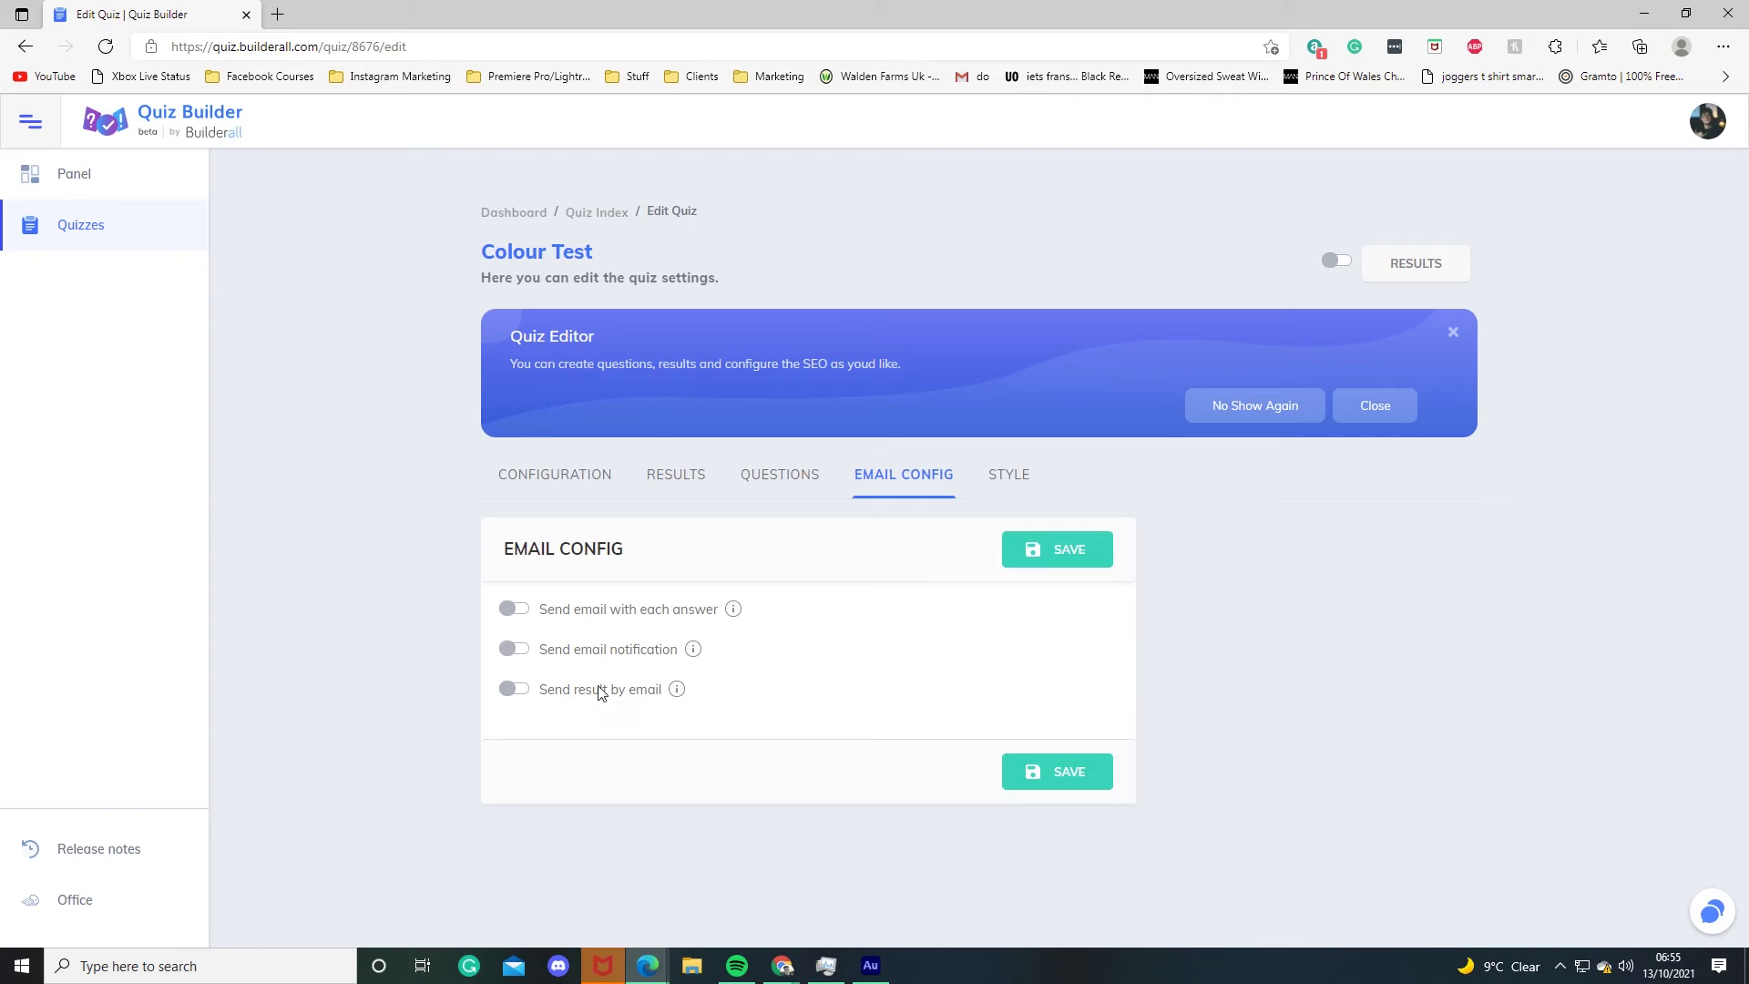
pyautogui.click(515, 691)
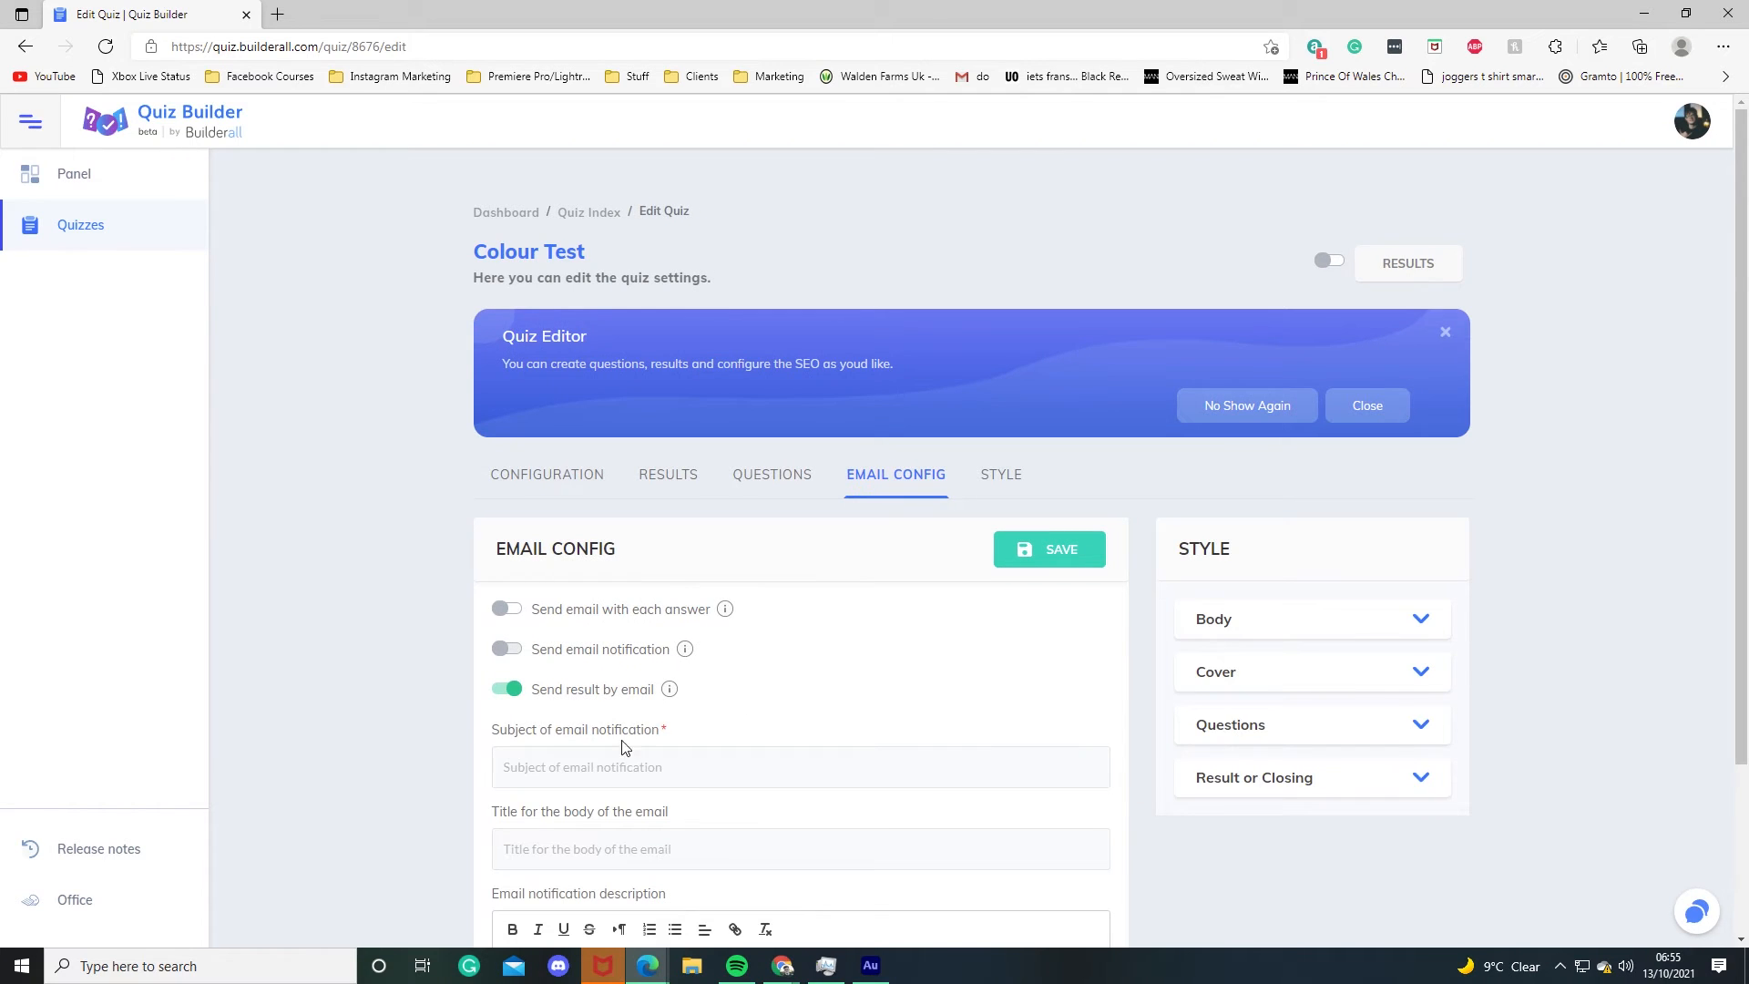
pyautogui.scroll(-3, 590, 807)
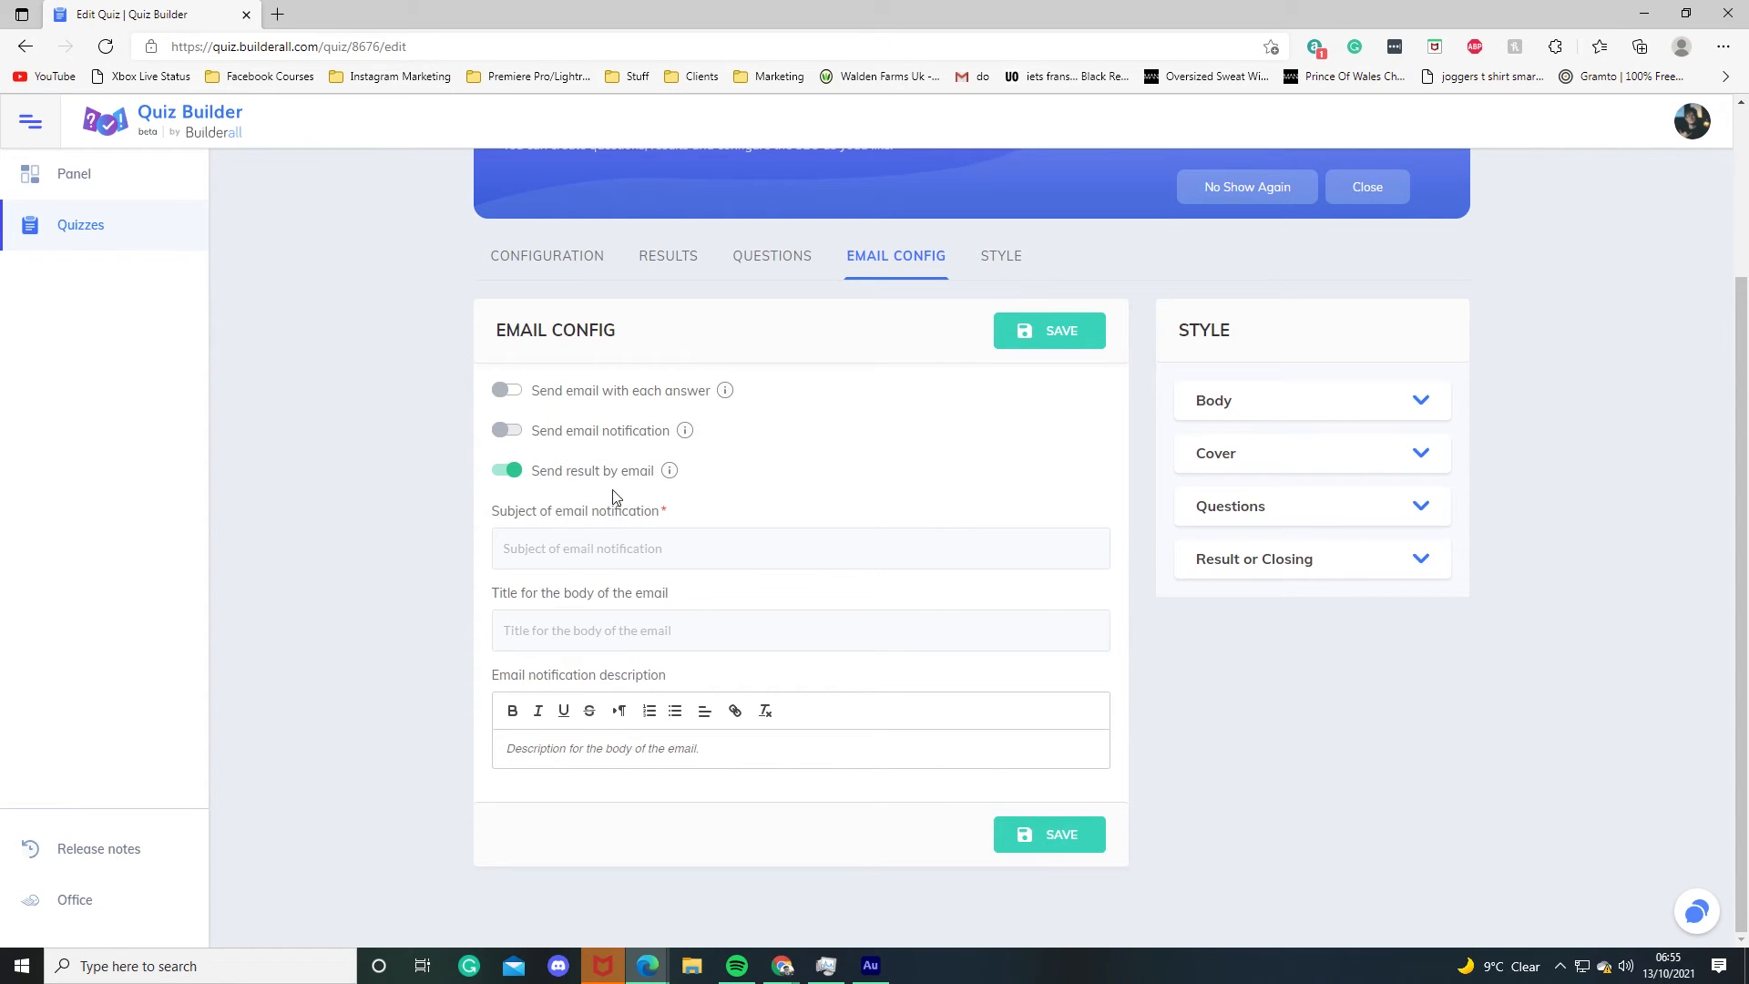
# Step: Preview the available theme colours and save the quiz style with the default blue theme
pyautogui.click(1000, 255)
pyautogui.scroll(-3, 1149, 541)
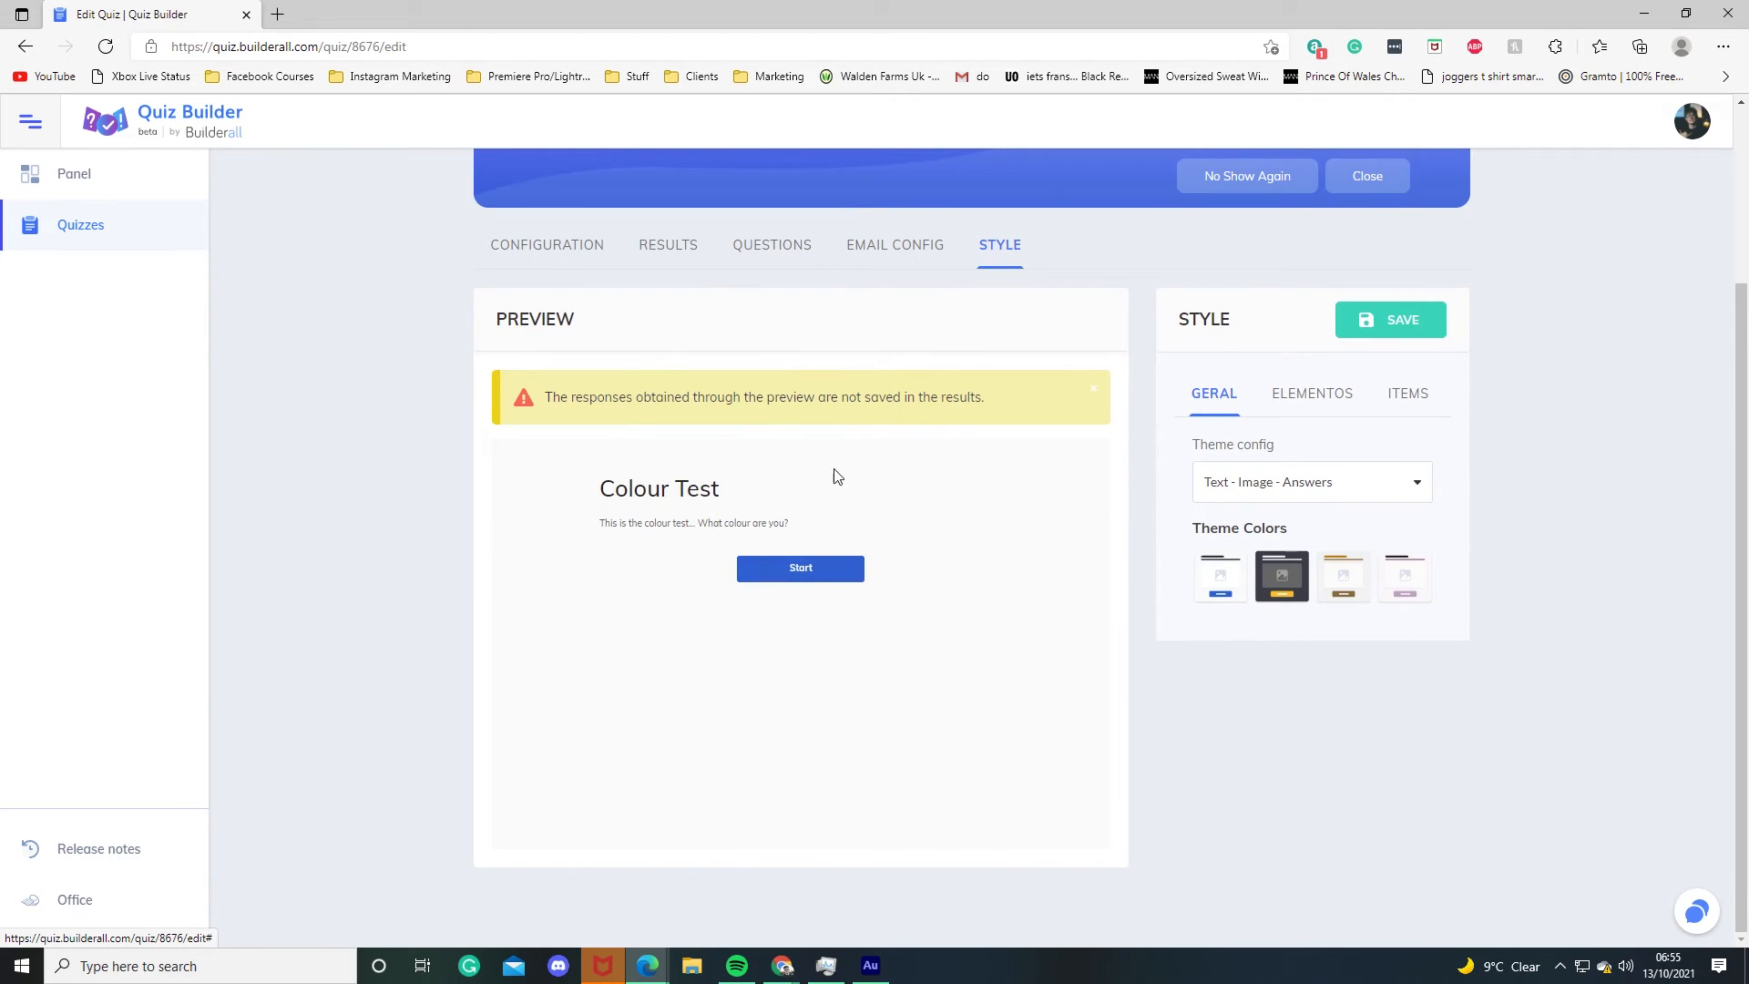
pyautogui.click(1290, 586)
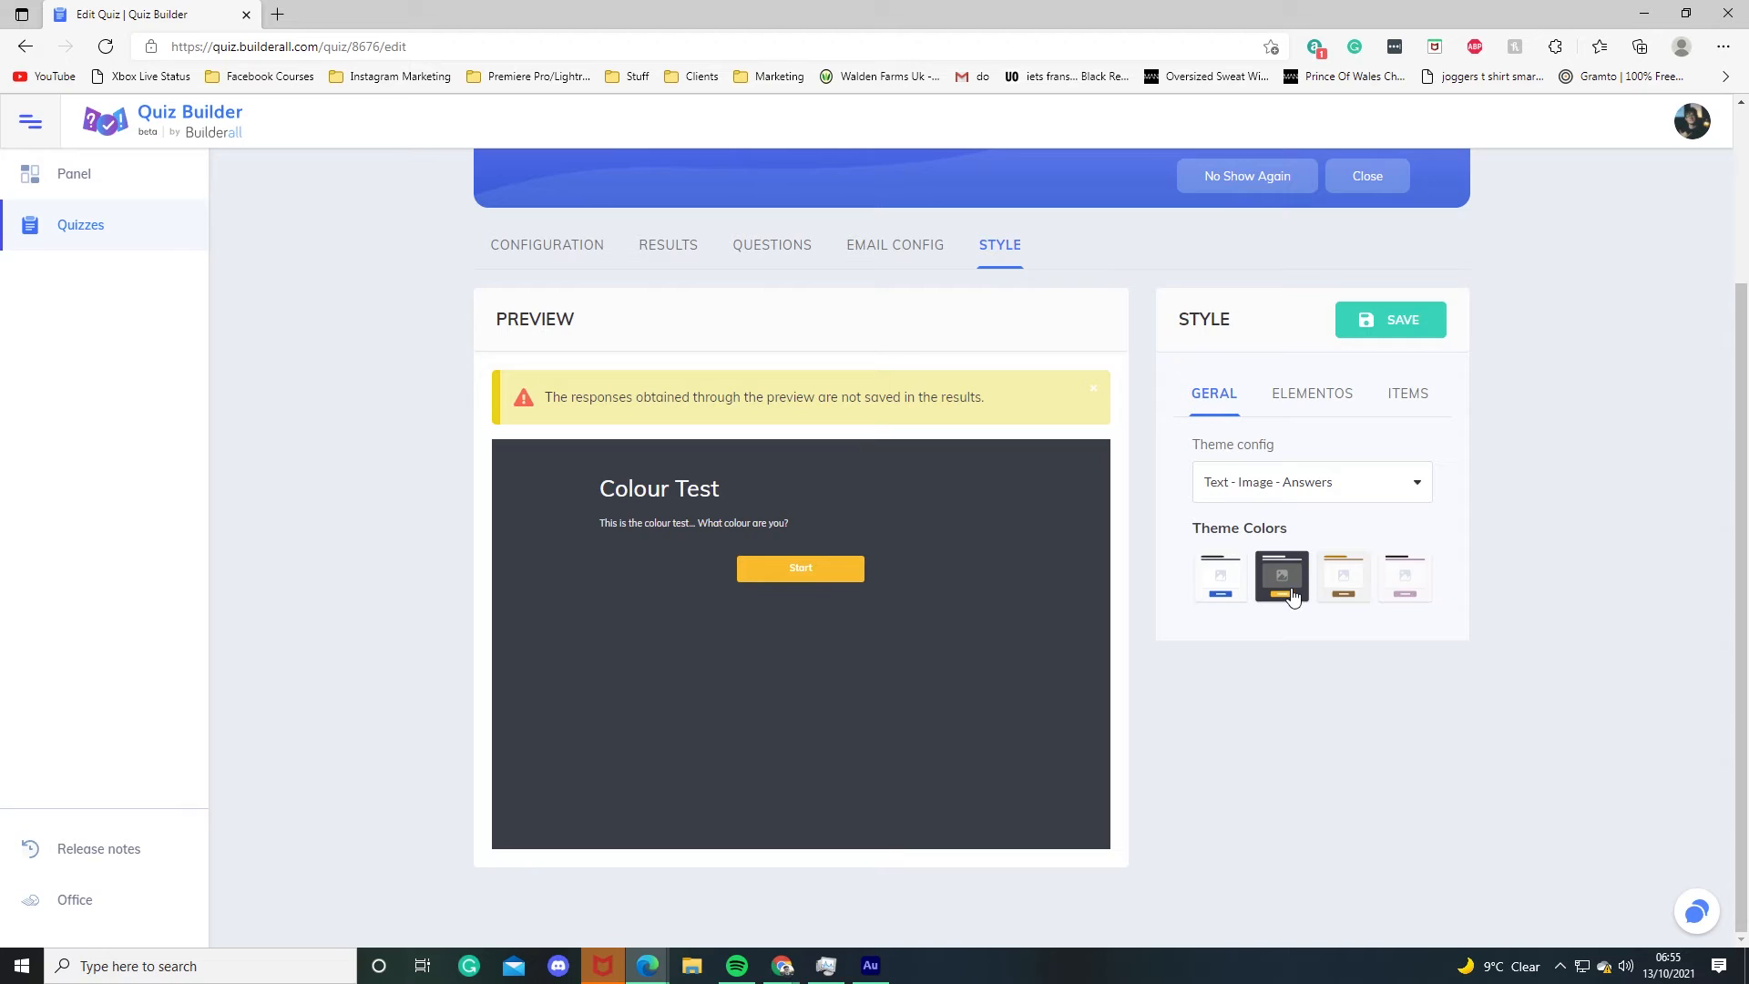
pyautogui.click(1357, 597)
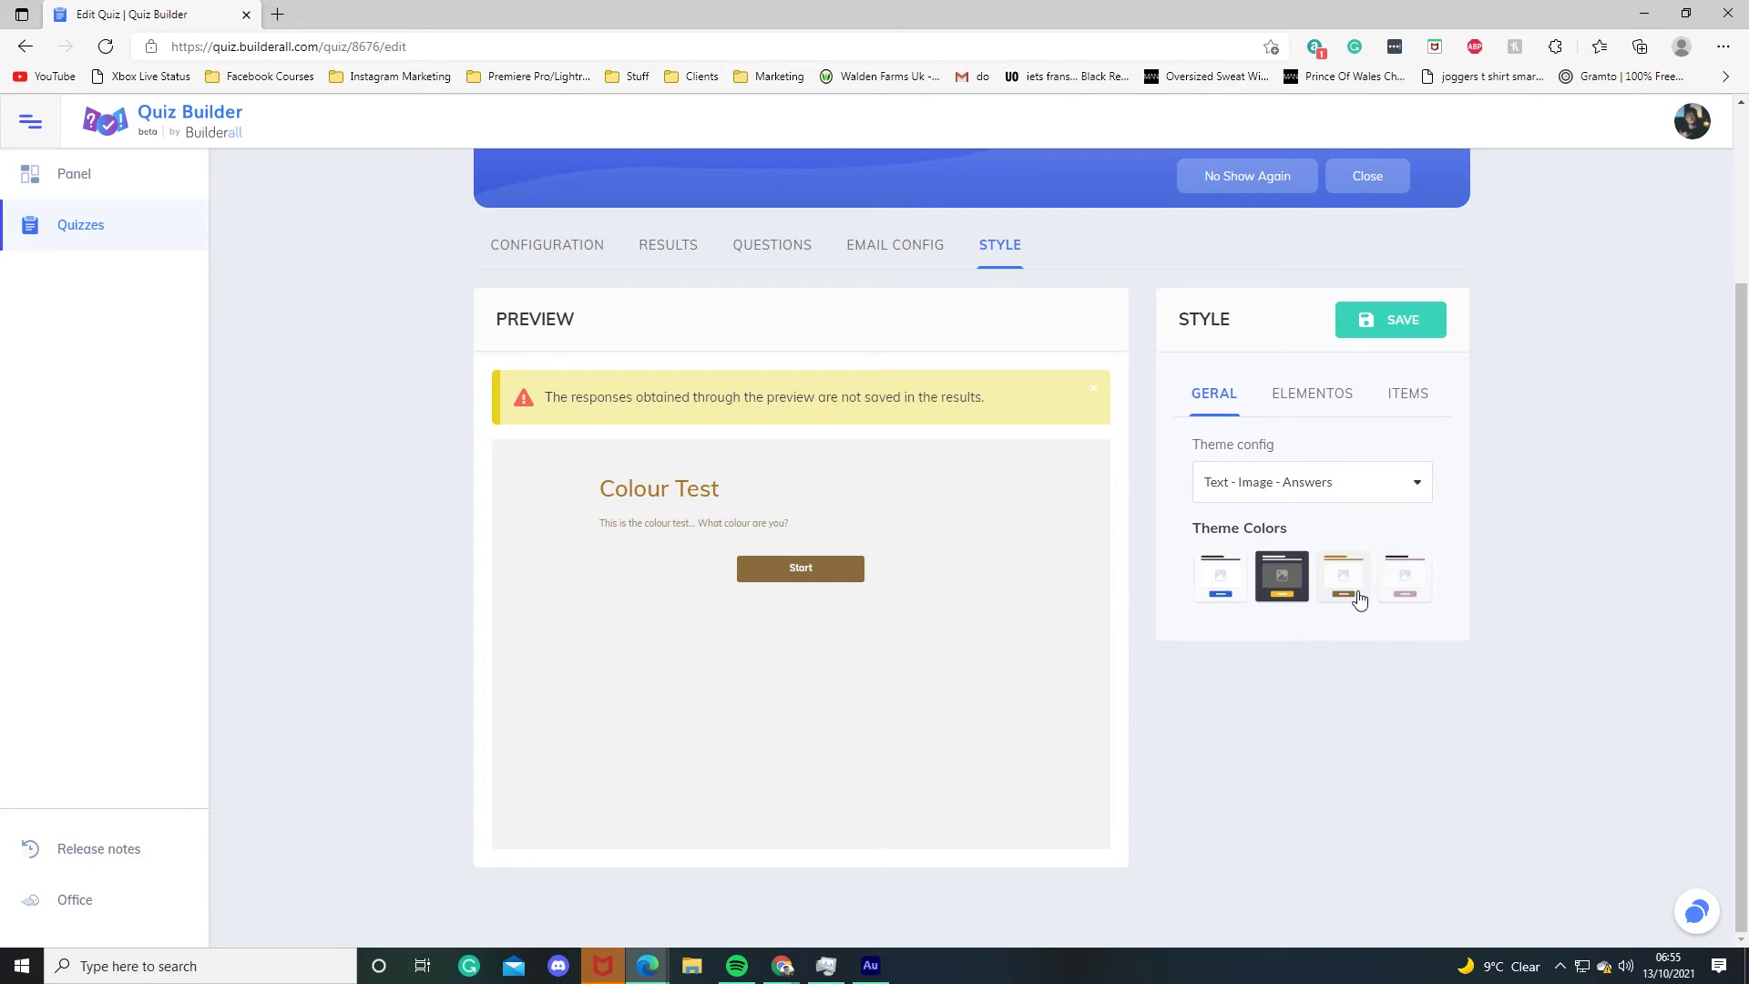
pyautogui.click(1408, 590)
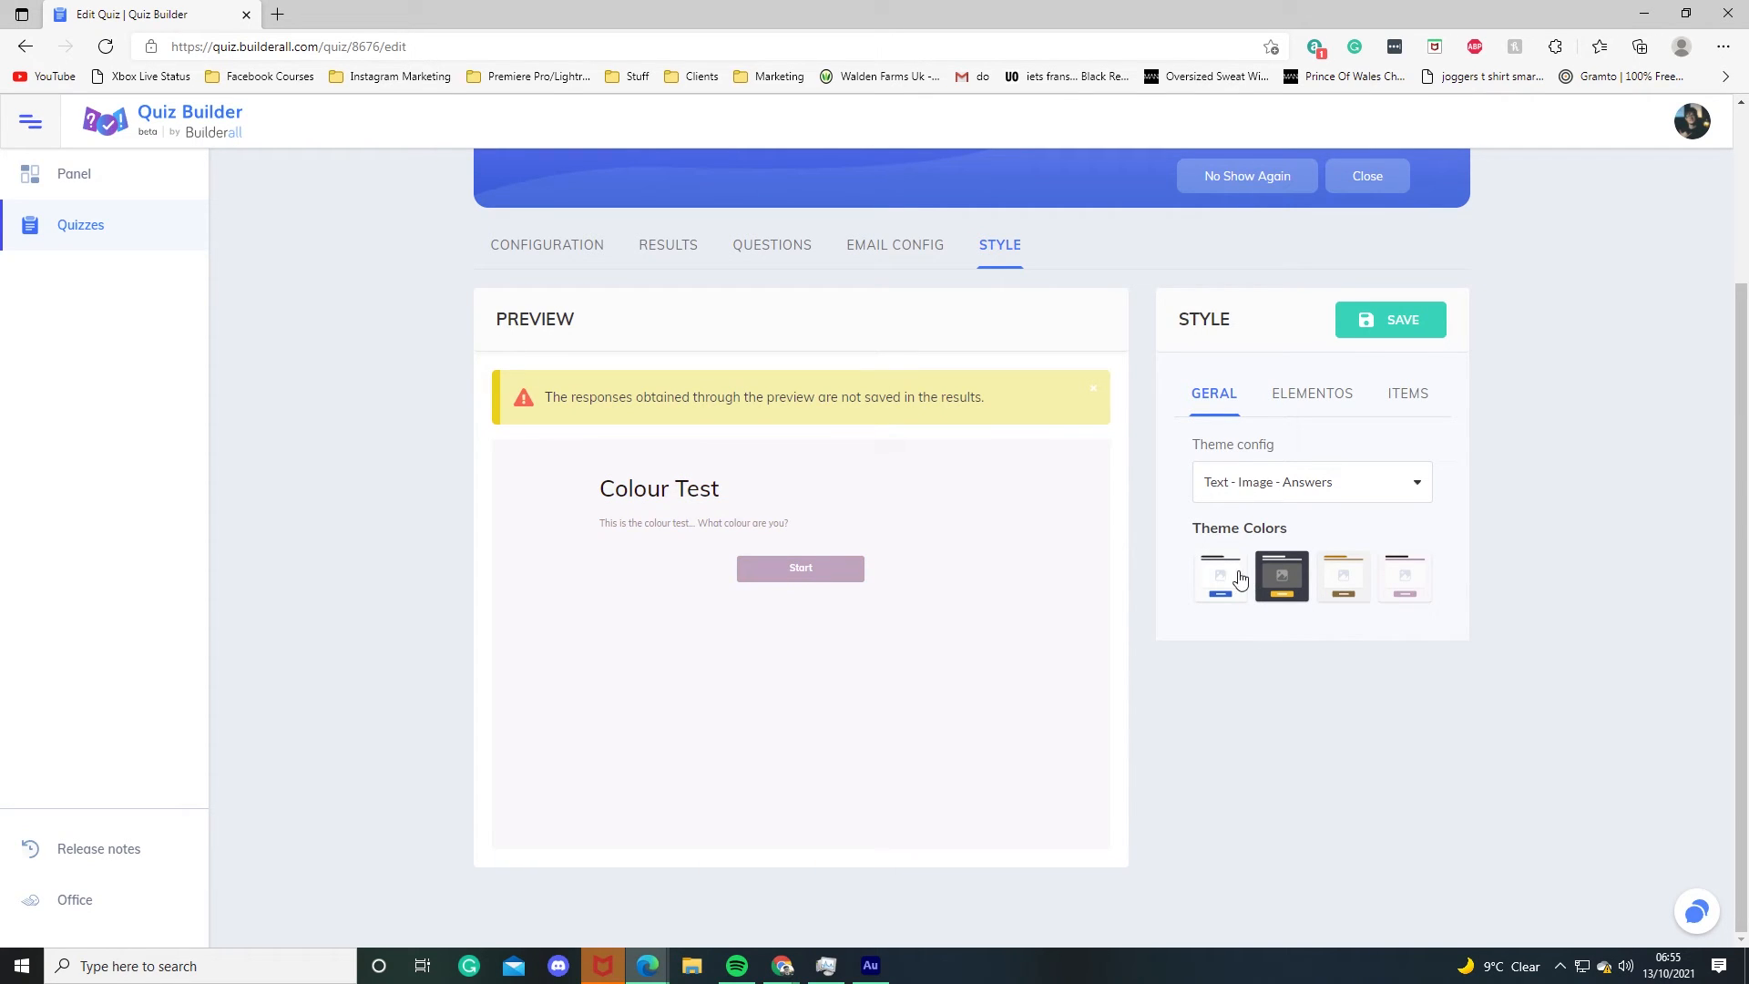
pyautogui.click(1312, 397)
pyautogui.click(1410, 401)
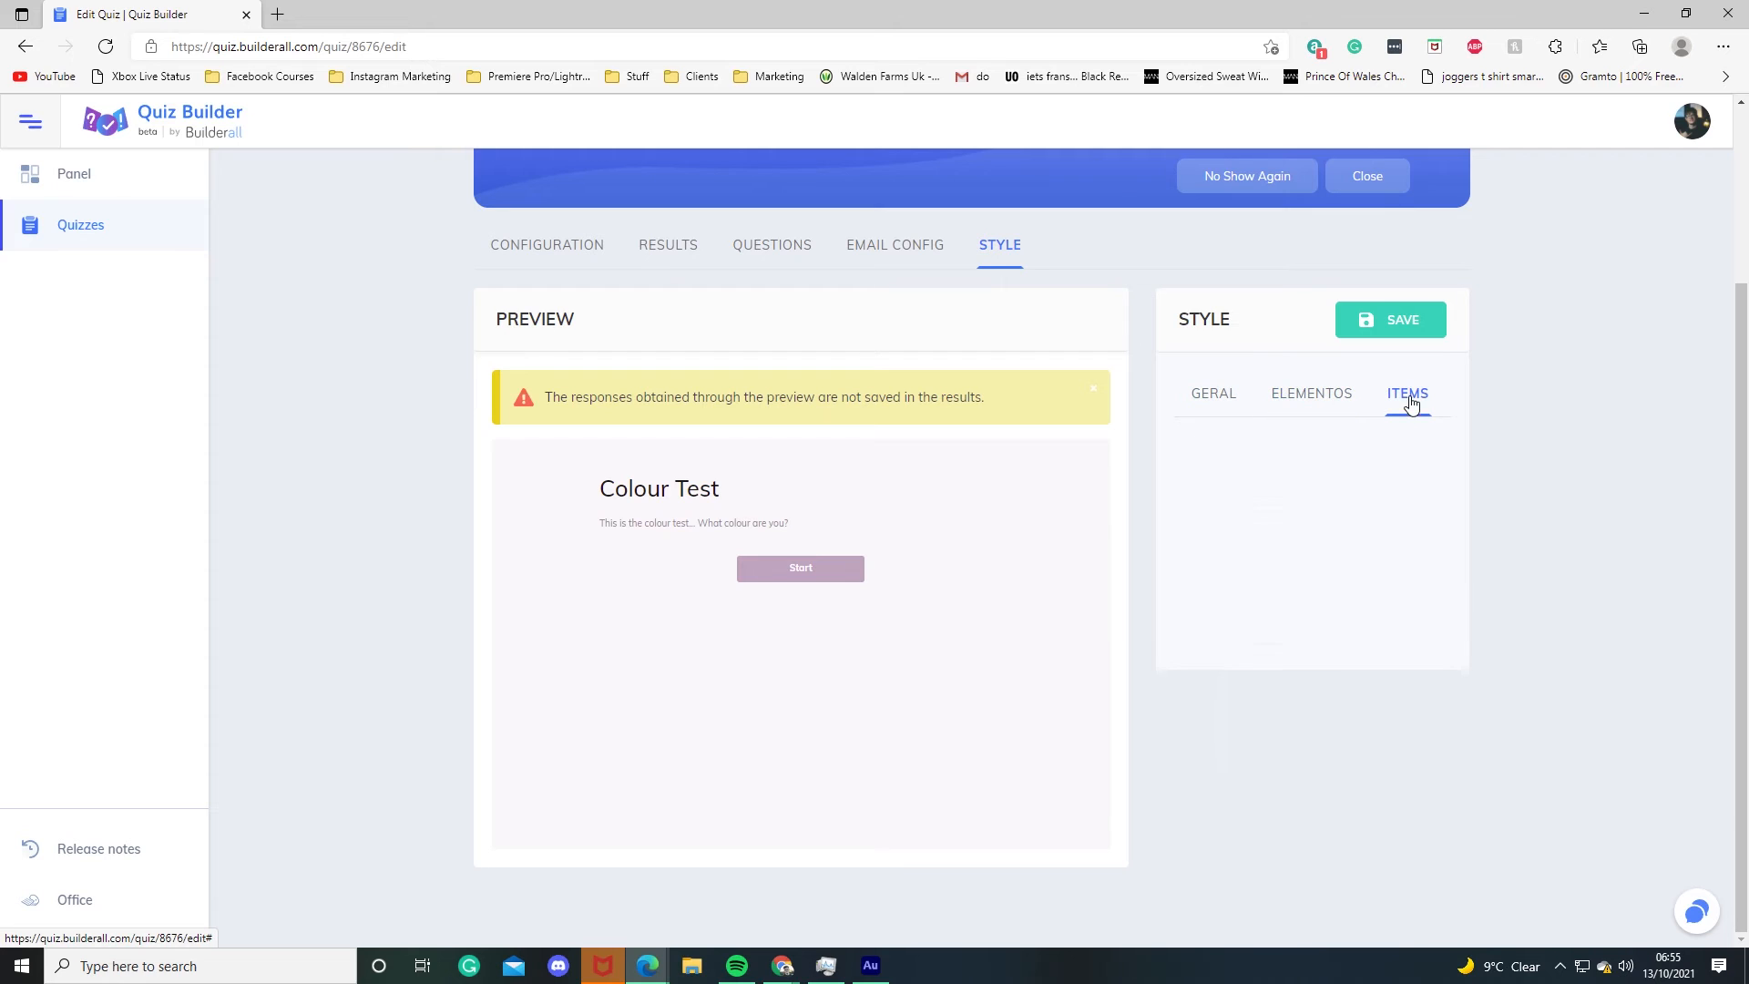
pyautogui.click(1218, 407)
pyautogui.click(1223, 583)
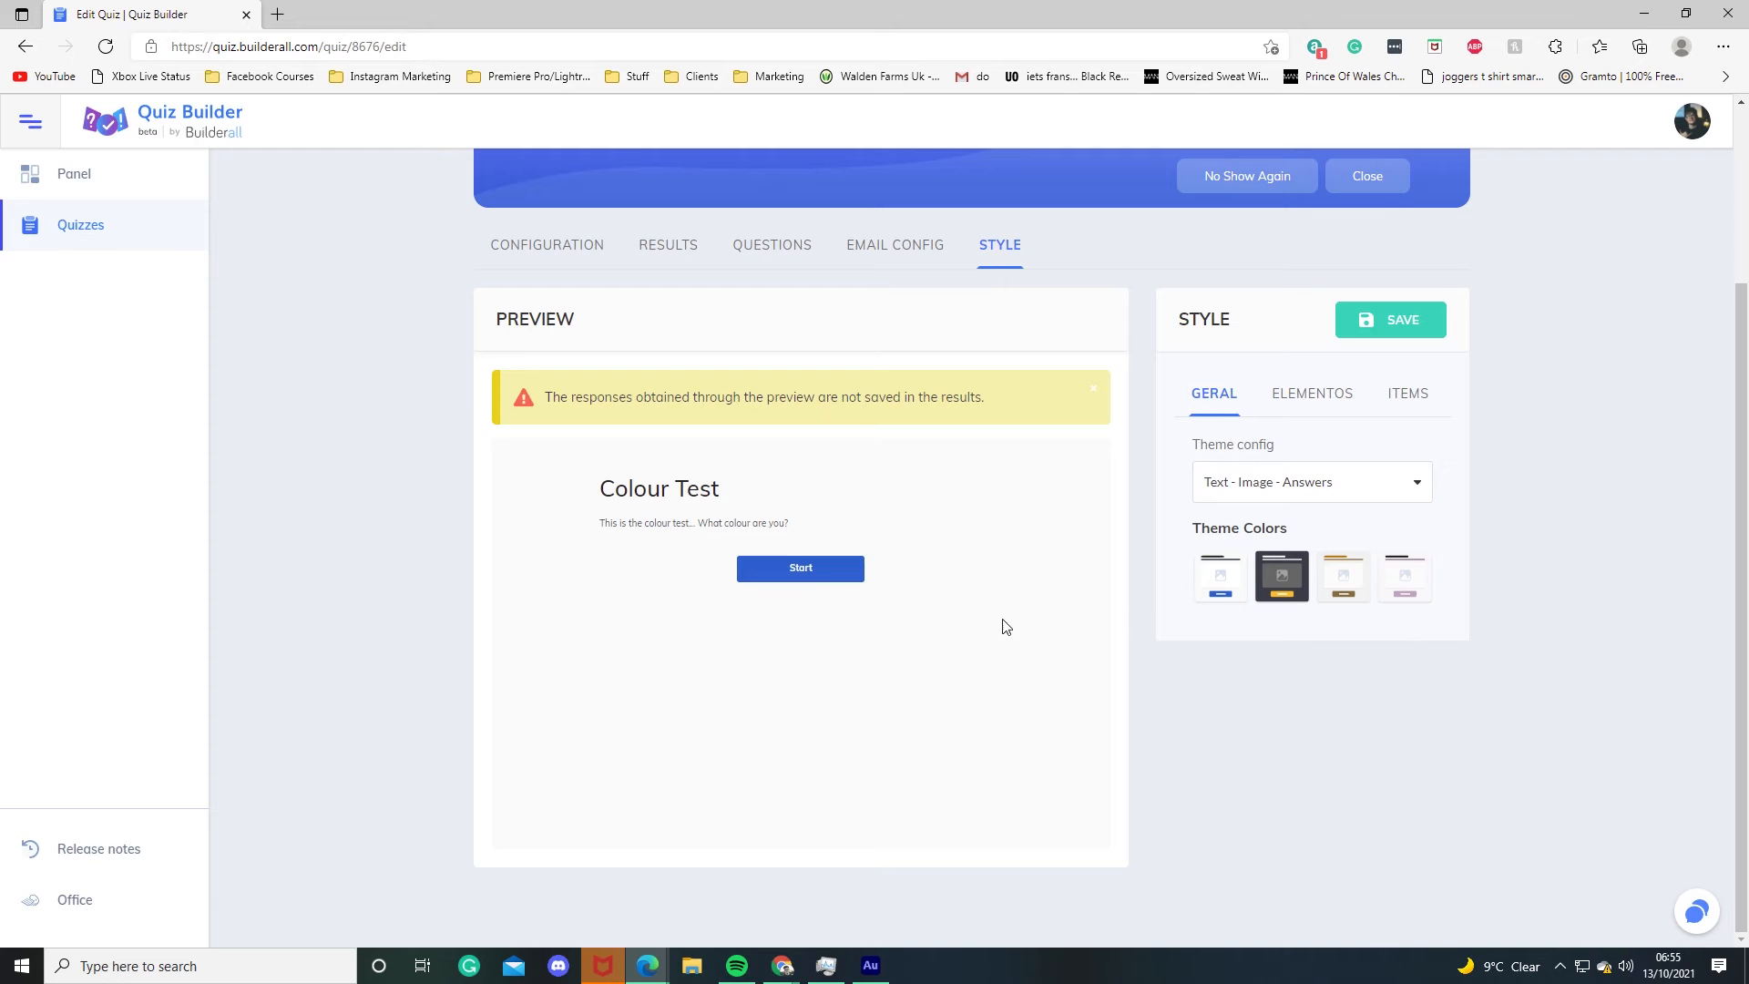
pyautogui.click(1367, 320)
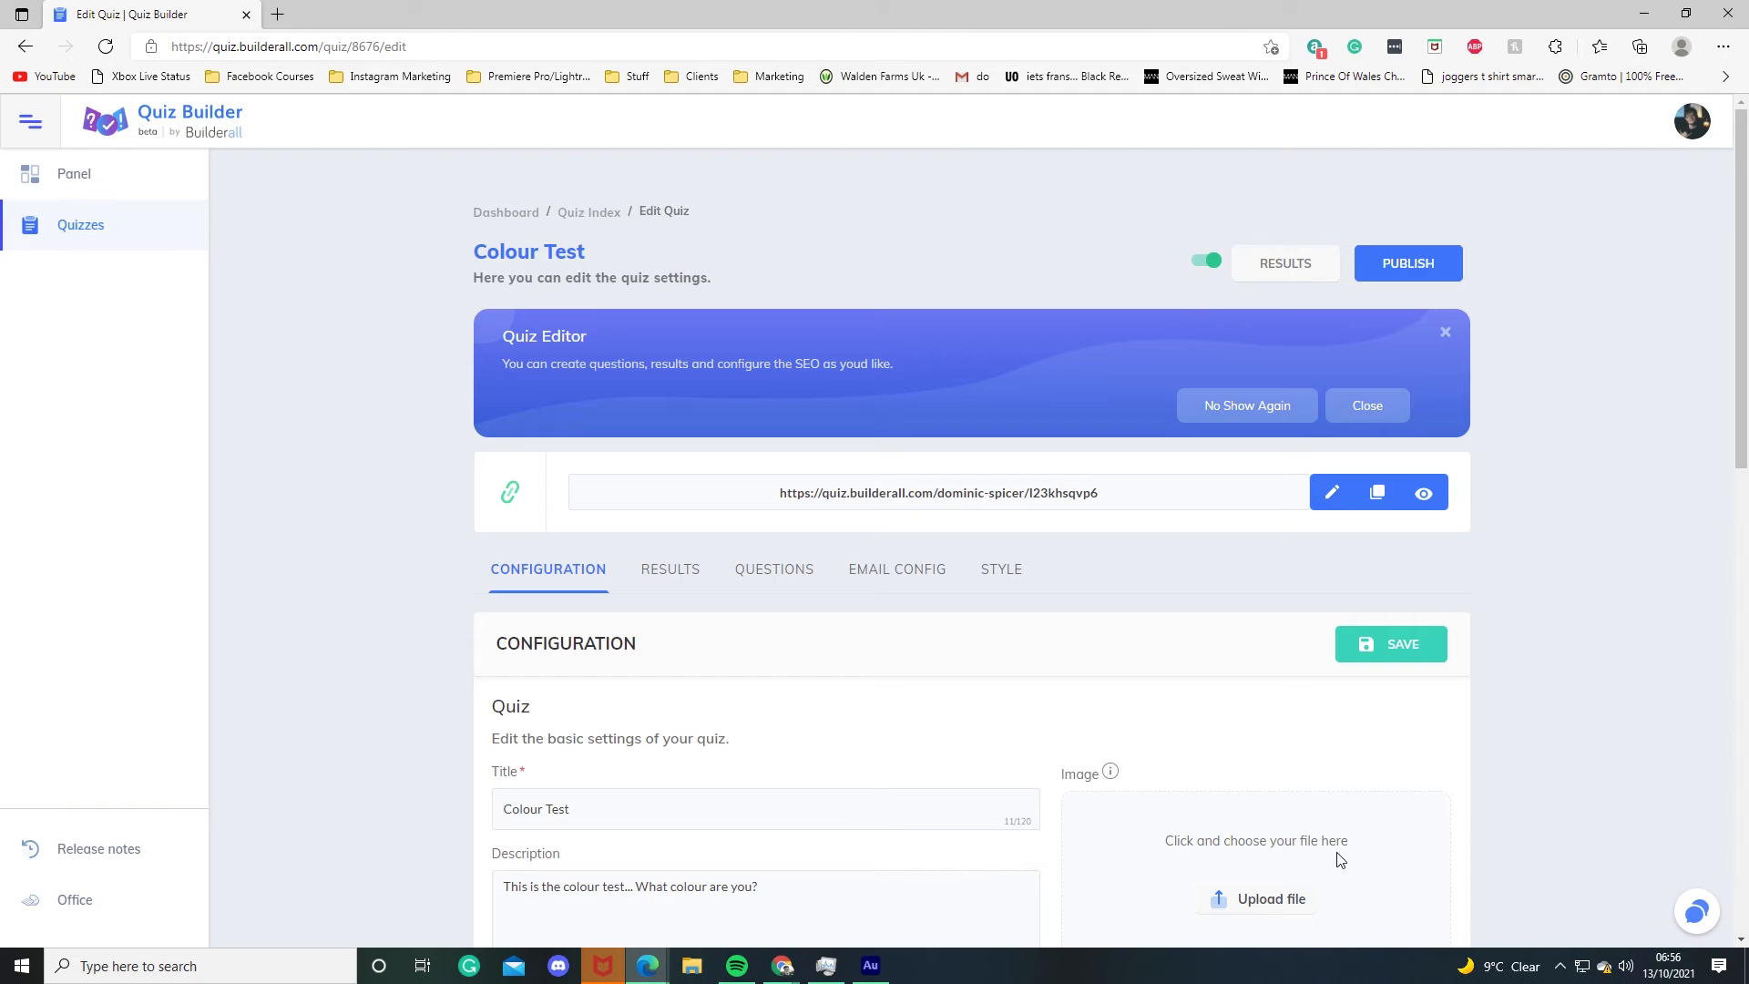
# Step: Open the quiz's public link in a new tab and start the quiz
pyautogui.moveTo(781, 494); pyautogui.dragTo(1121, 485)
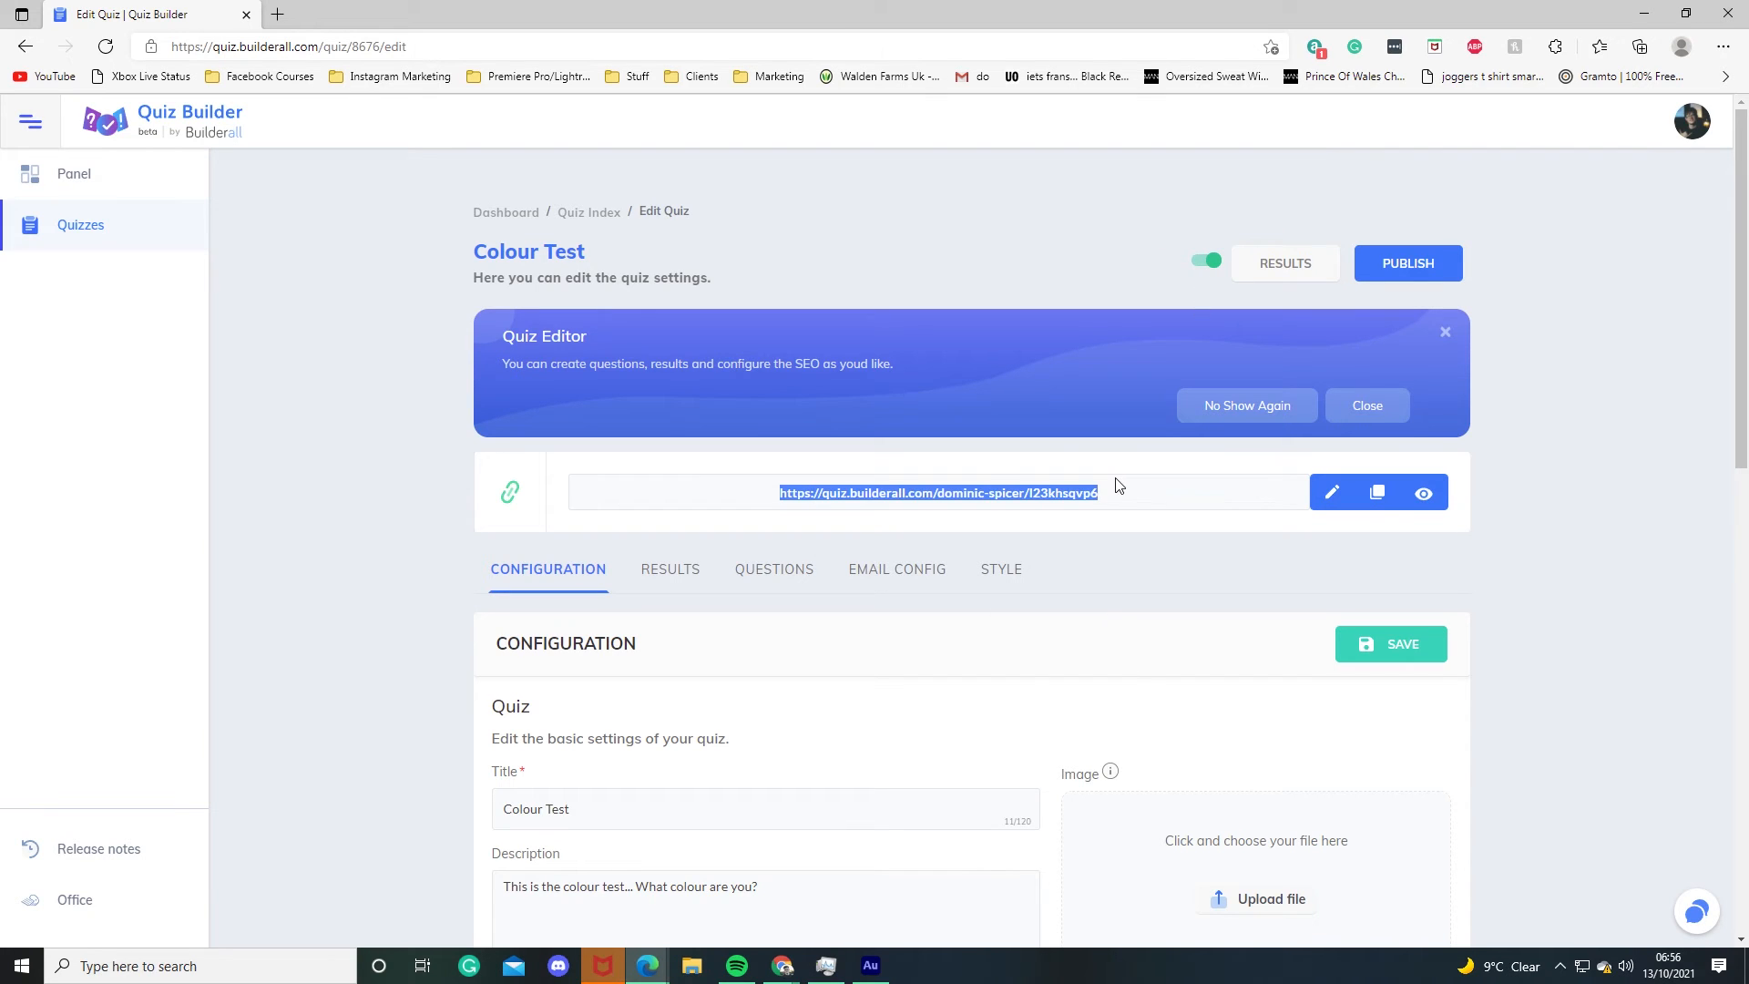
pyautogui.click(1184, 493)
pyautogui.click(1425, 495)
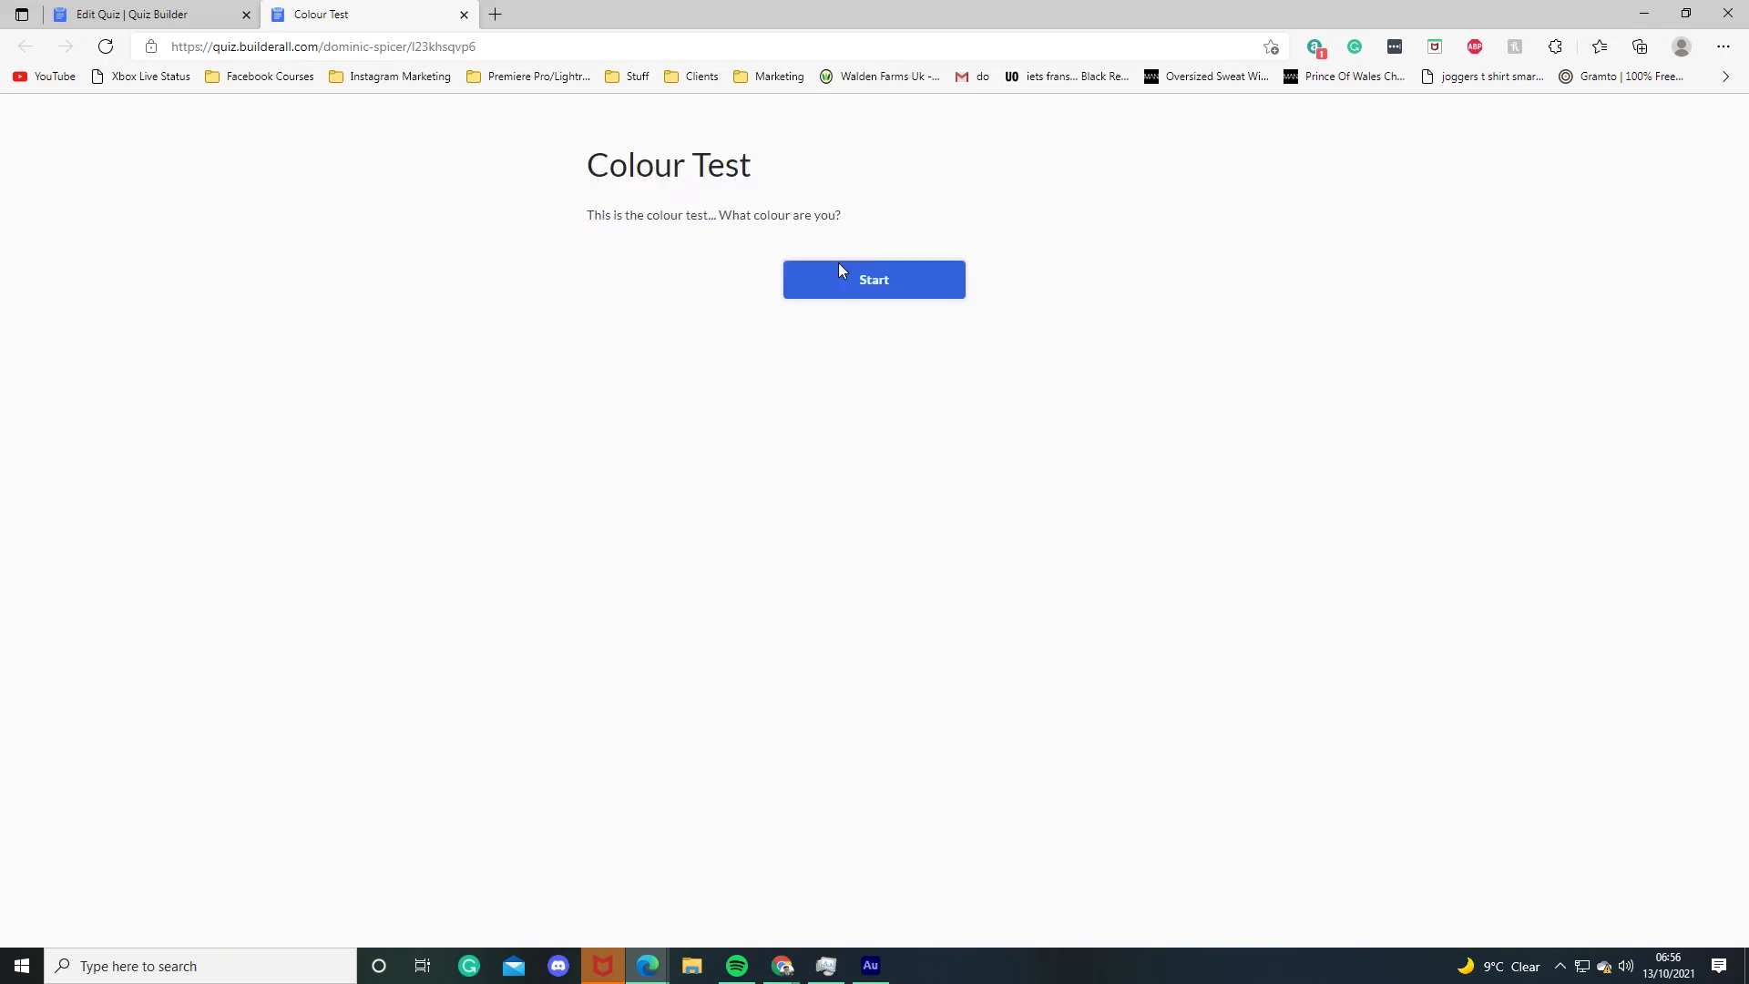
pyautogui.click(839, 268)
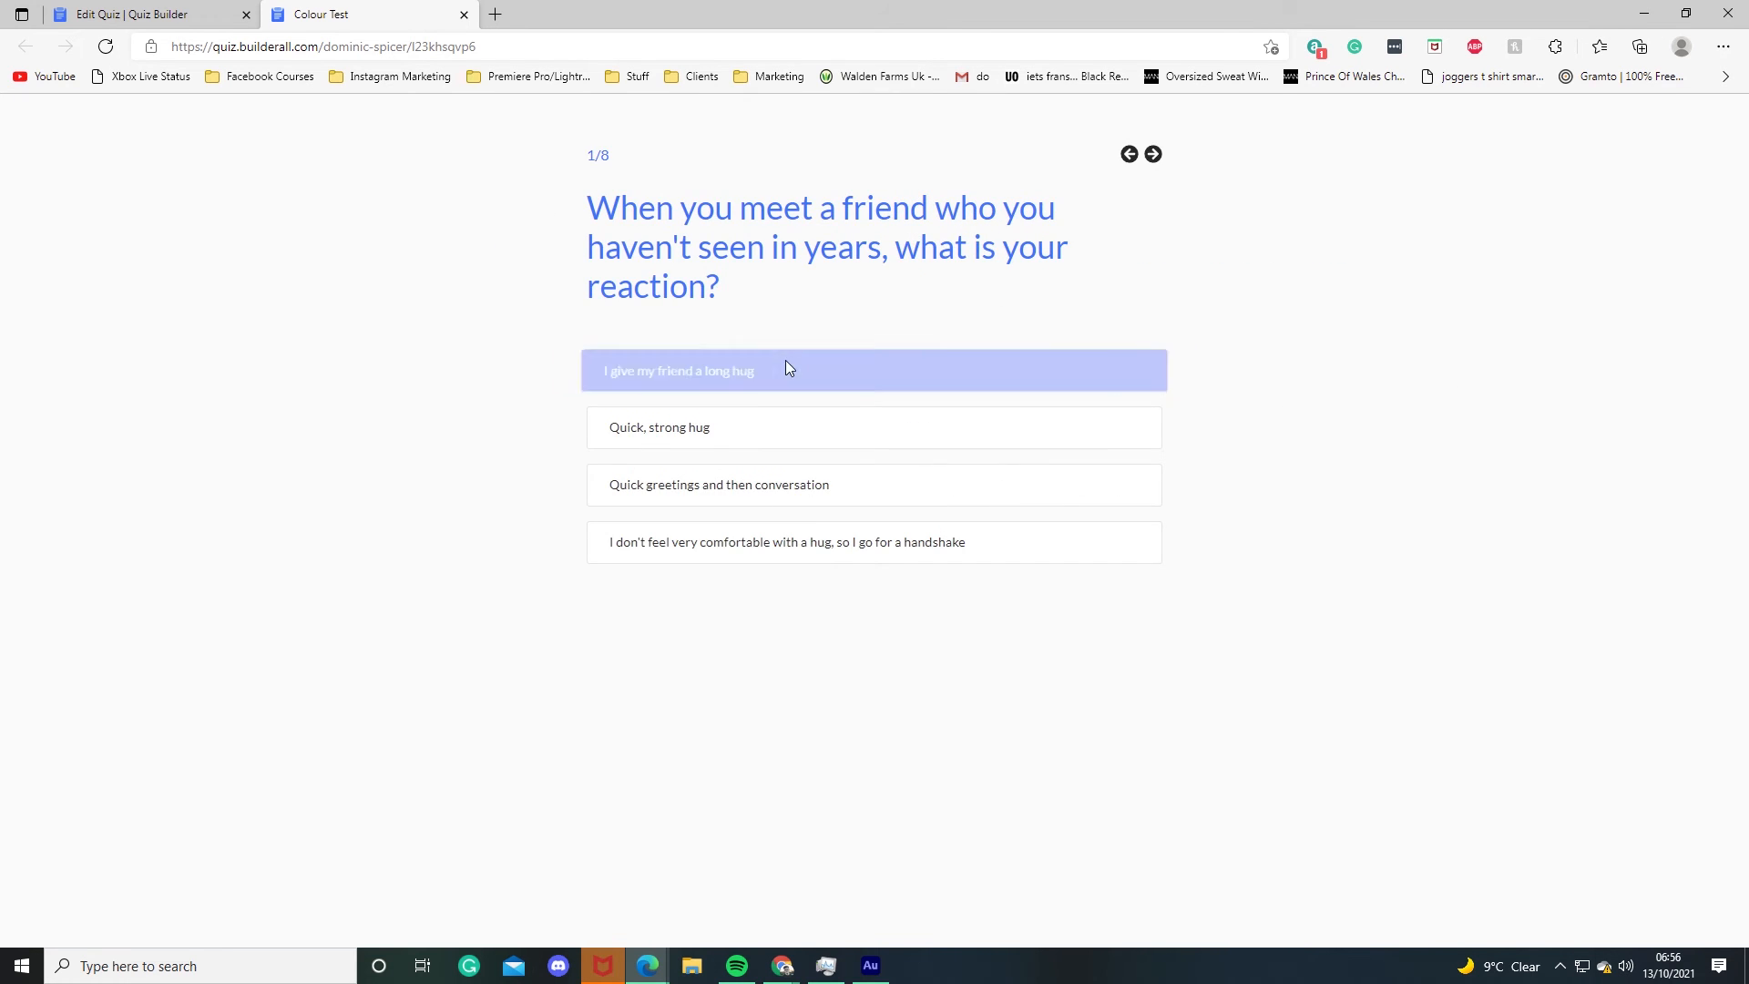
# Step: Answer all eight quiz questions to reach the colour result page
pyautogui.click(789, 370)
pyautogui.click(778, 354)
pyautogui.click(838, 392)
pyautogui.click(840, 393)
pyautogui.click(839, 499)
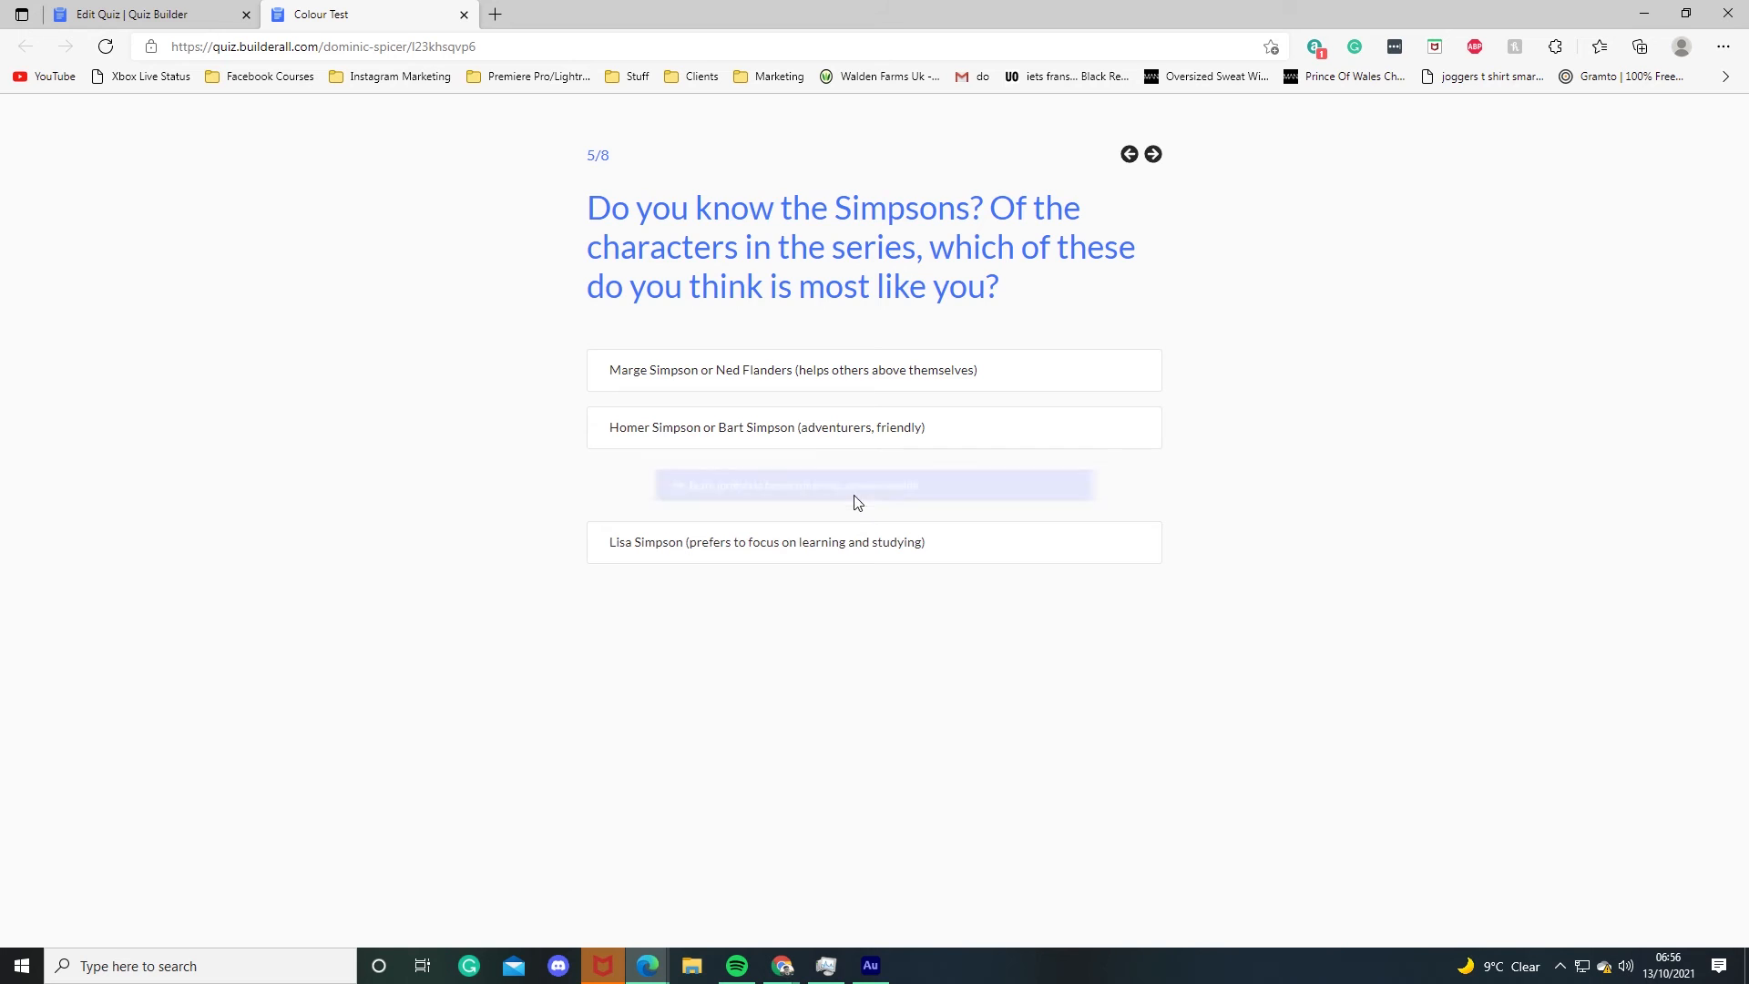
pyautogui.click(839, 484)
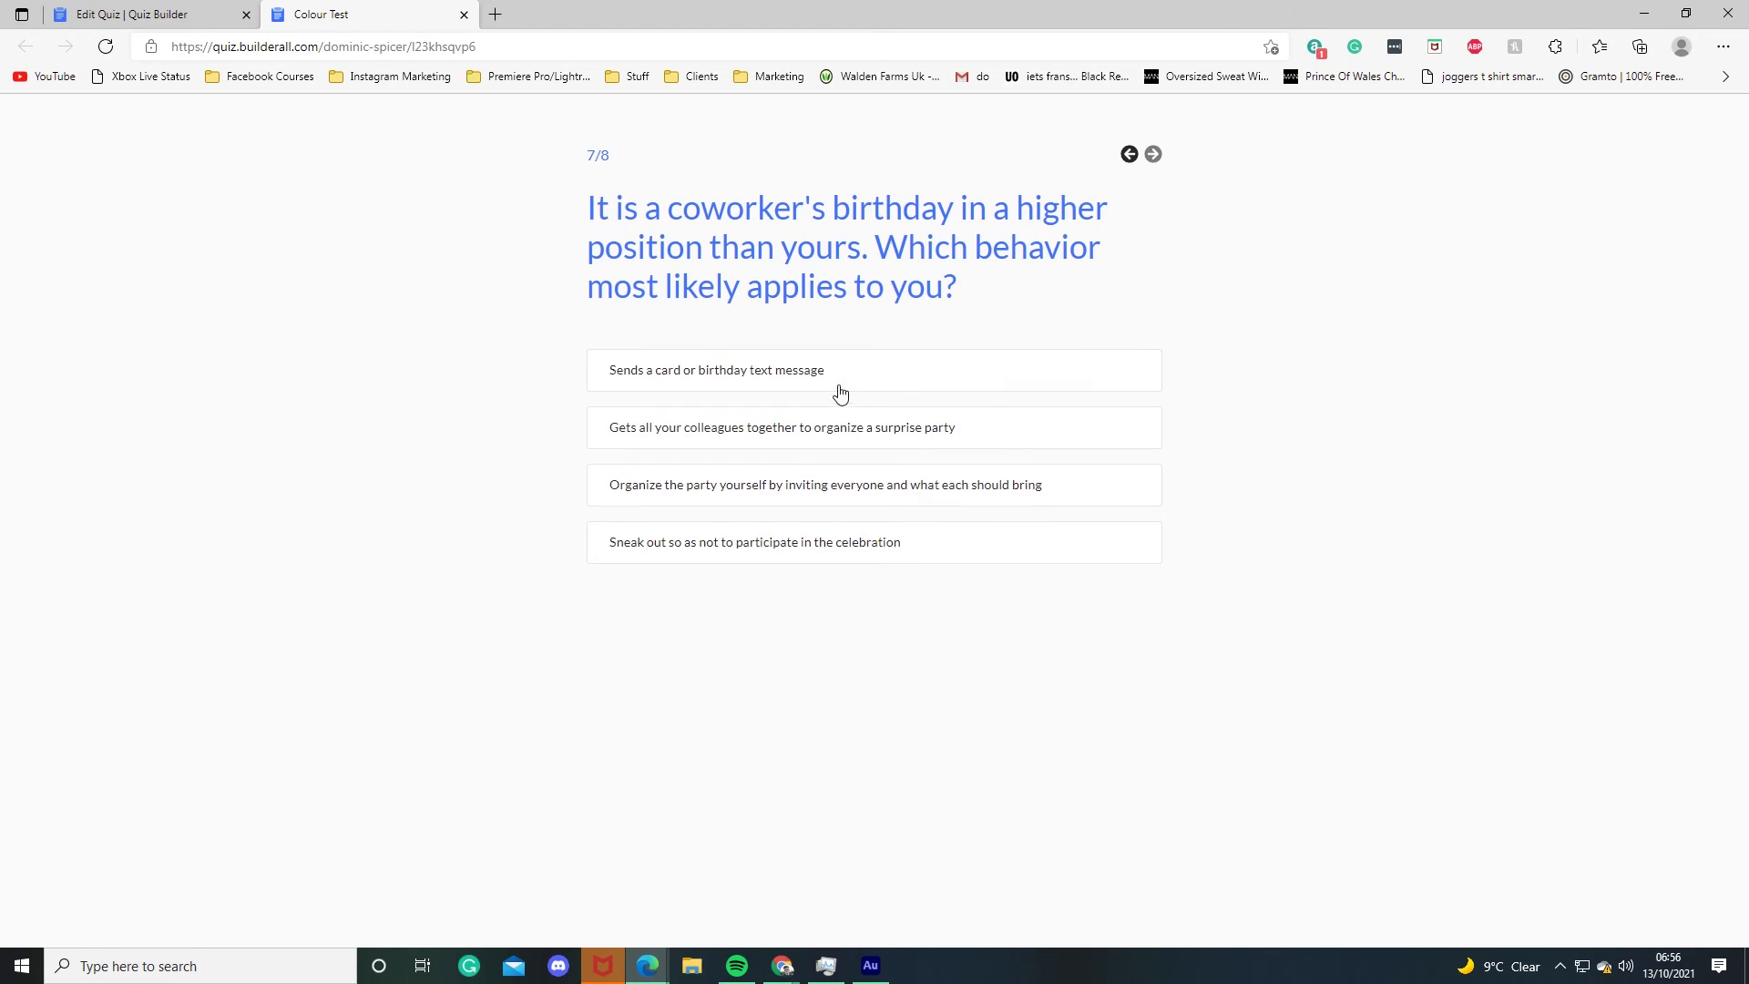
pyautogui.click(845, 389)
pyautogui.click(849, 512)
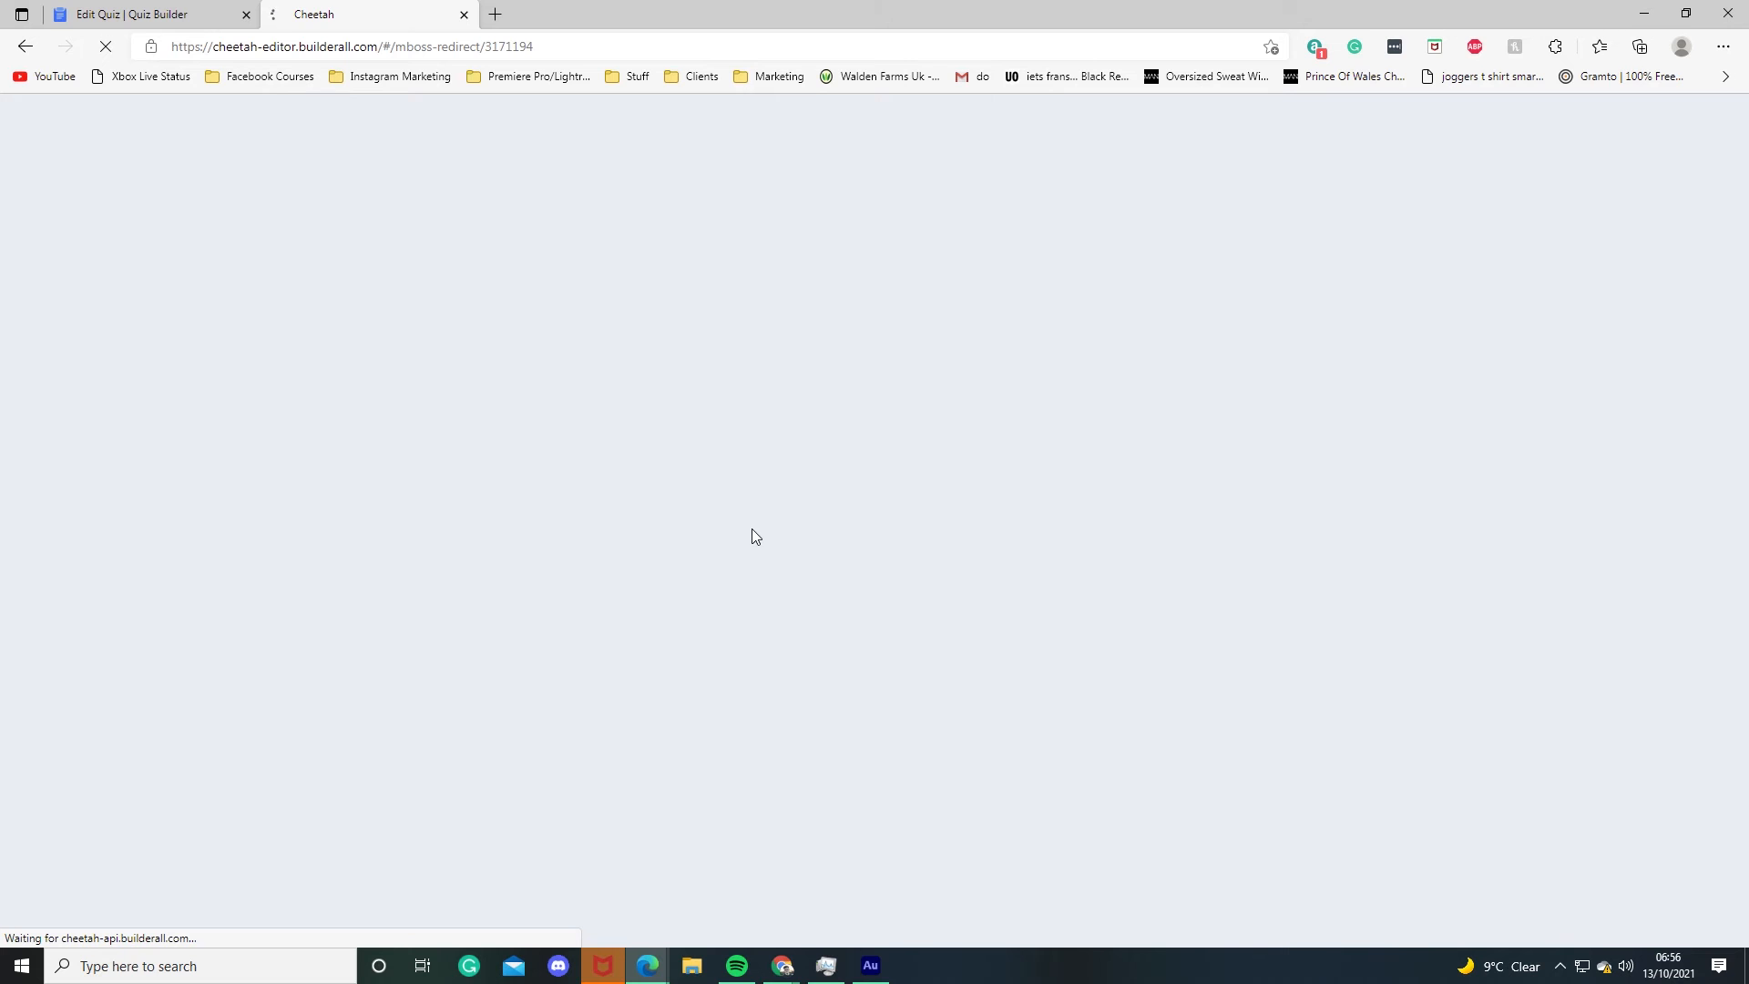
# Step: Scroll through the Yellow result page to examine its content
pyautogui.scroll(-7, 888, 446)
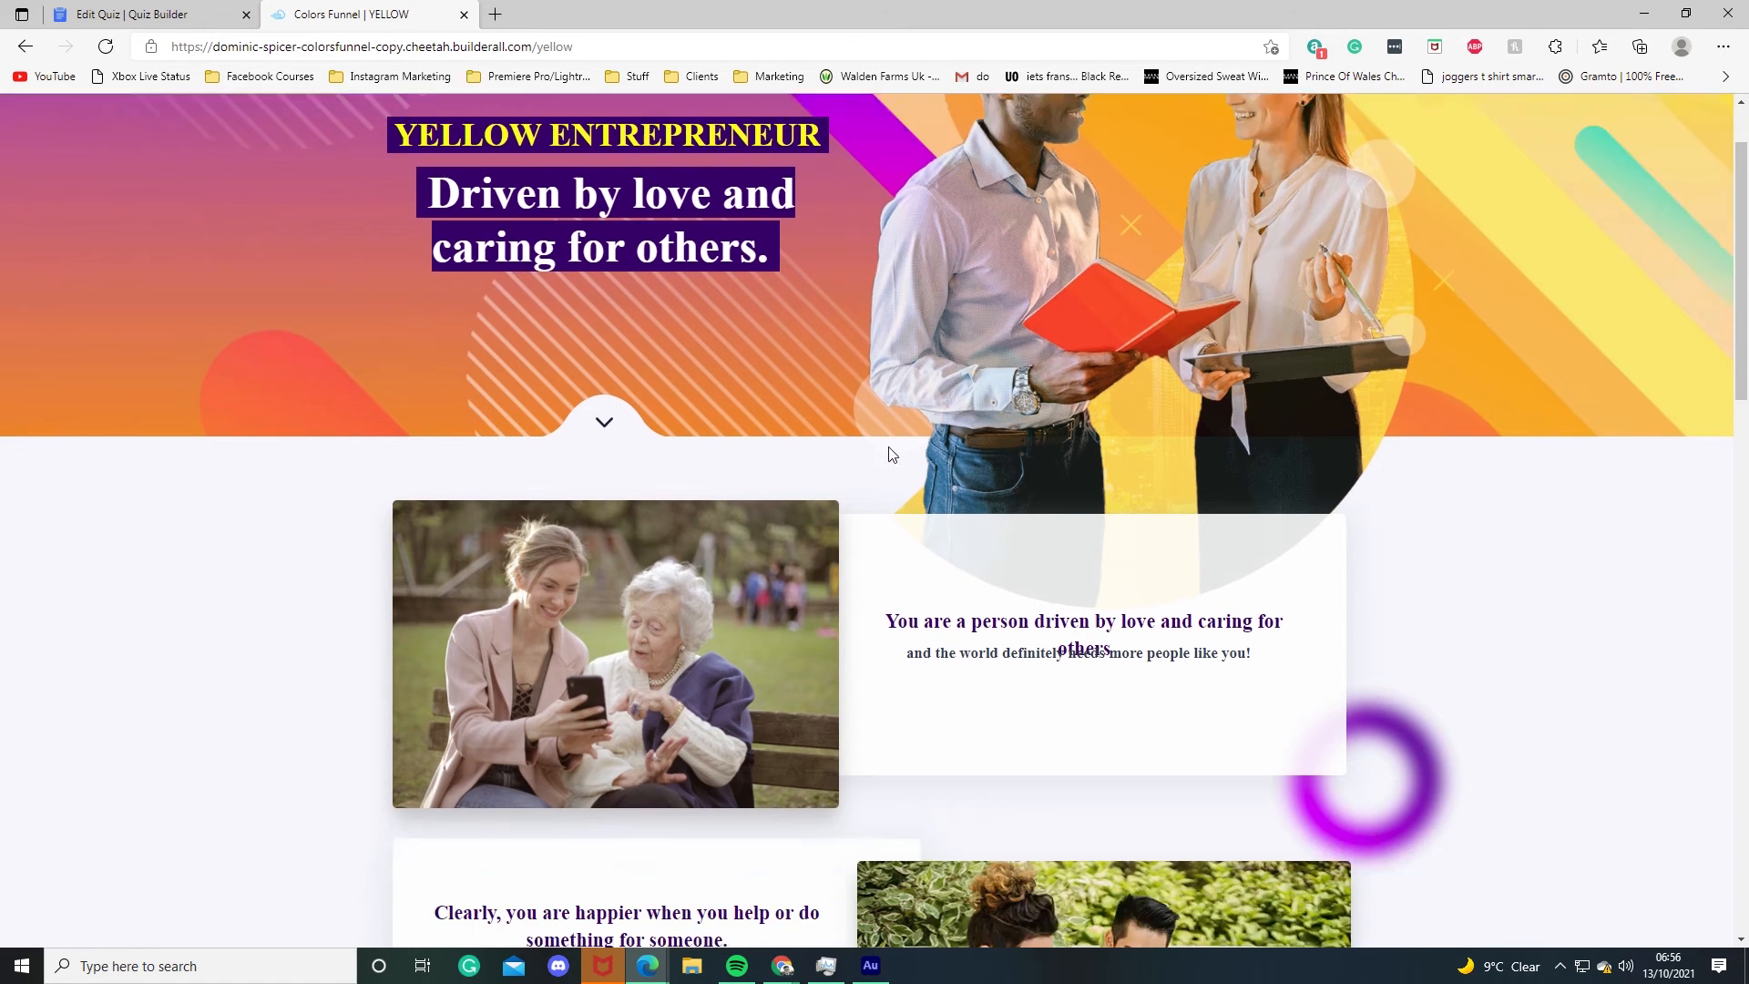
pyautogui.scroll(7, 949, 556)
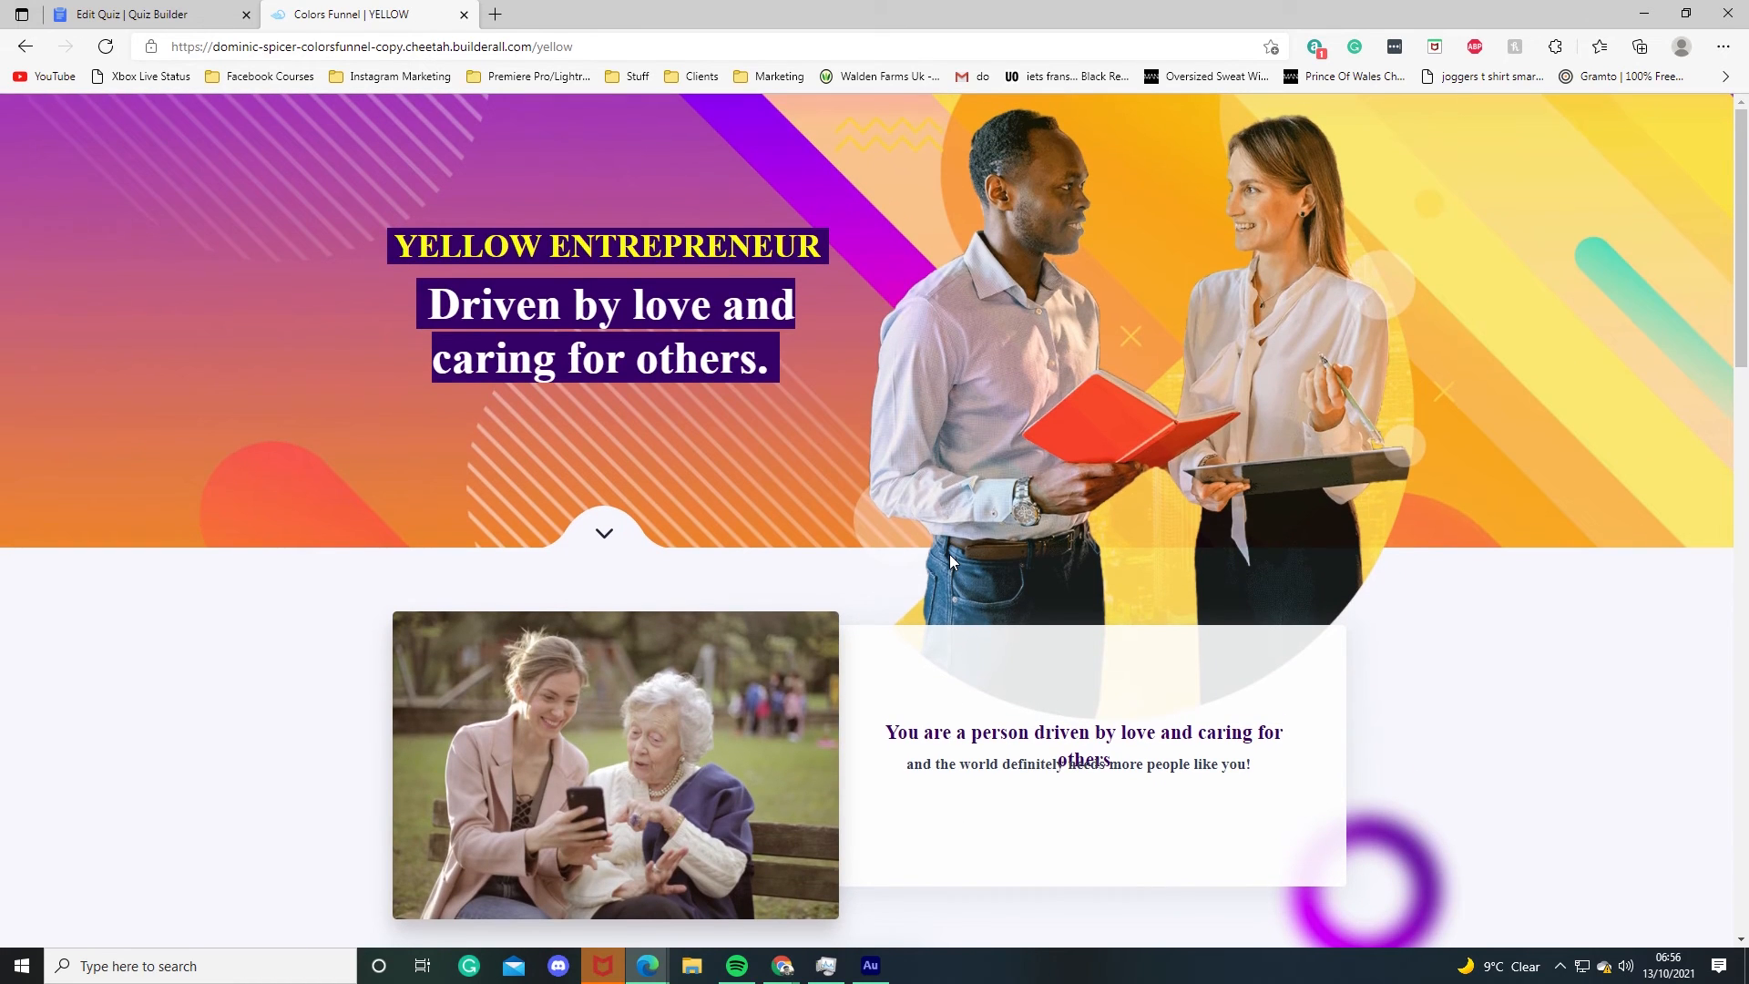
pyautogui.scroll(-15, 966, 557)
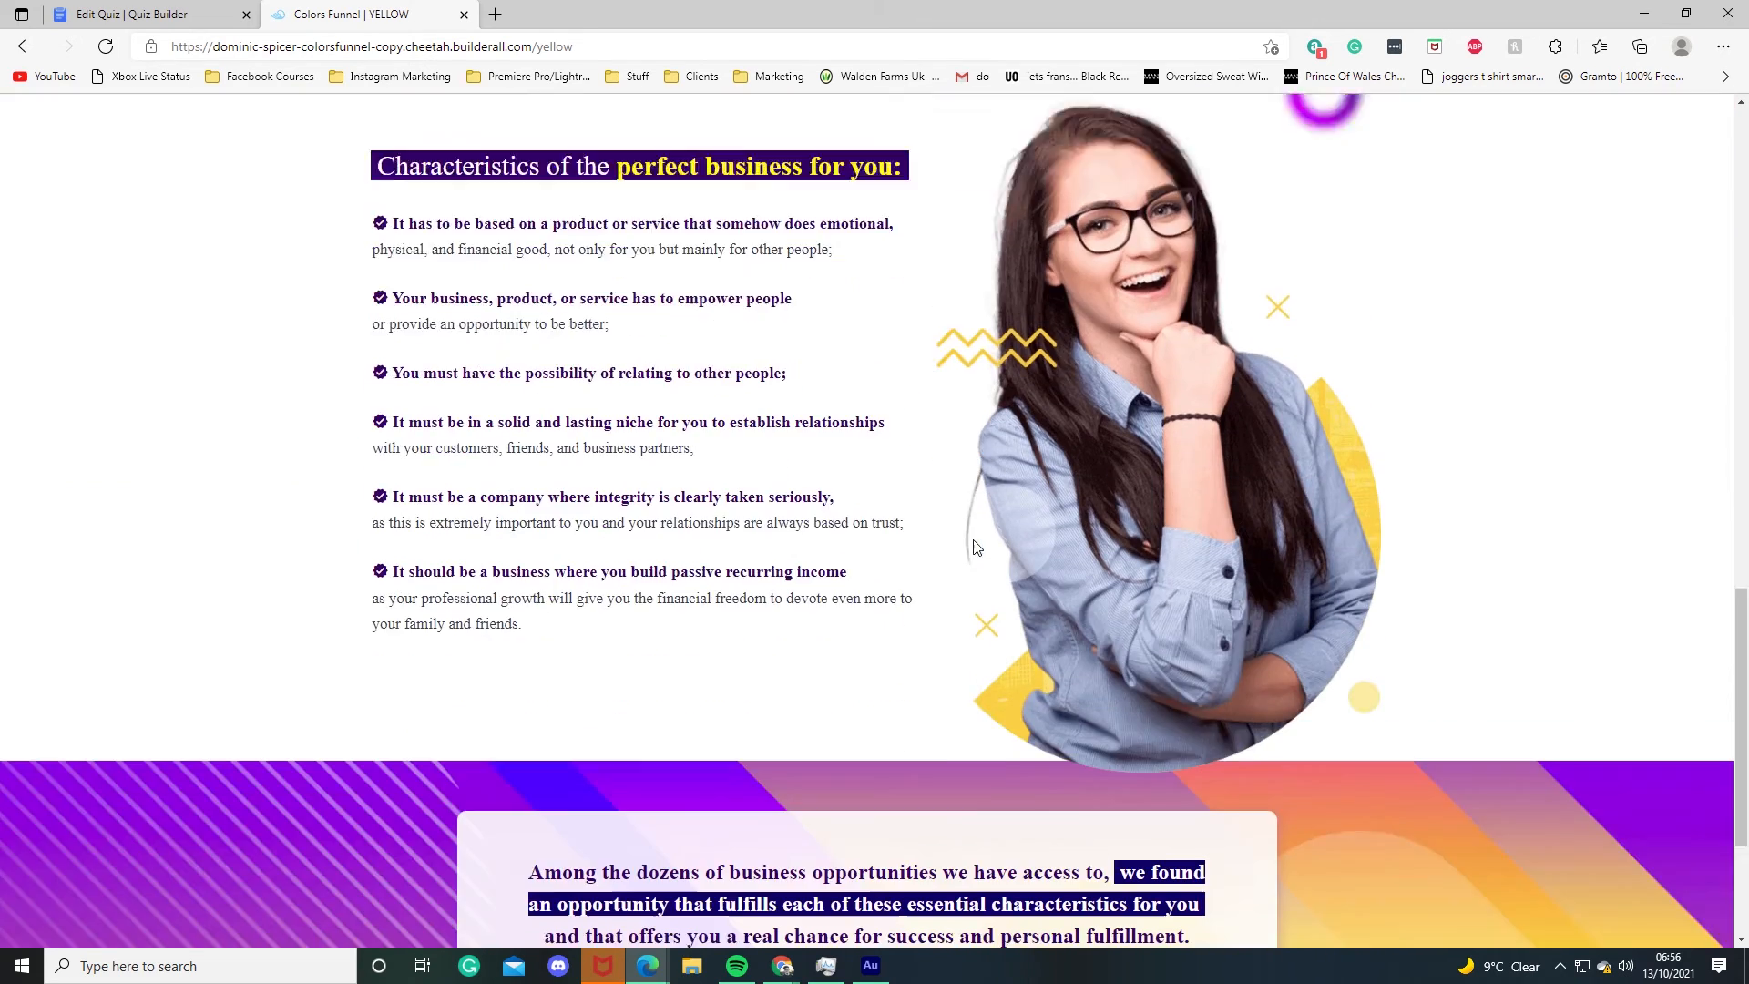
pyautogui.scroll(5, 856, 538)
pyautogui.scroll(-7, 875, 564)
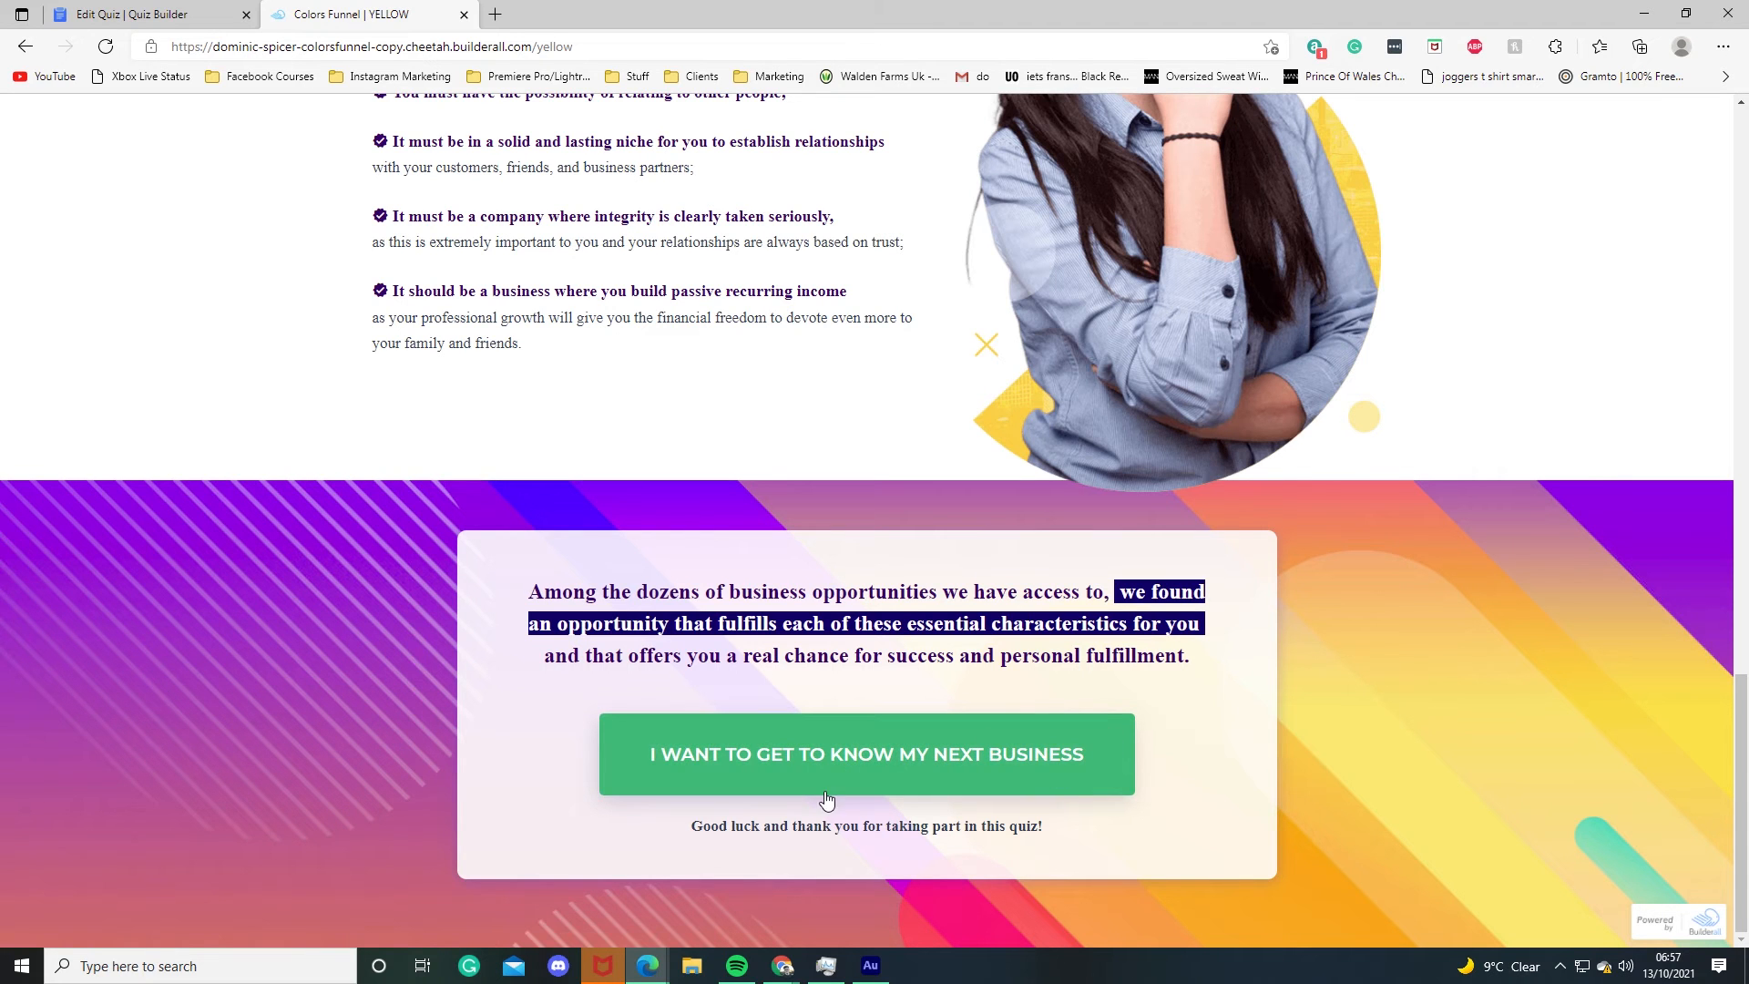
pyautogui.scroll(20, 678, 554)
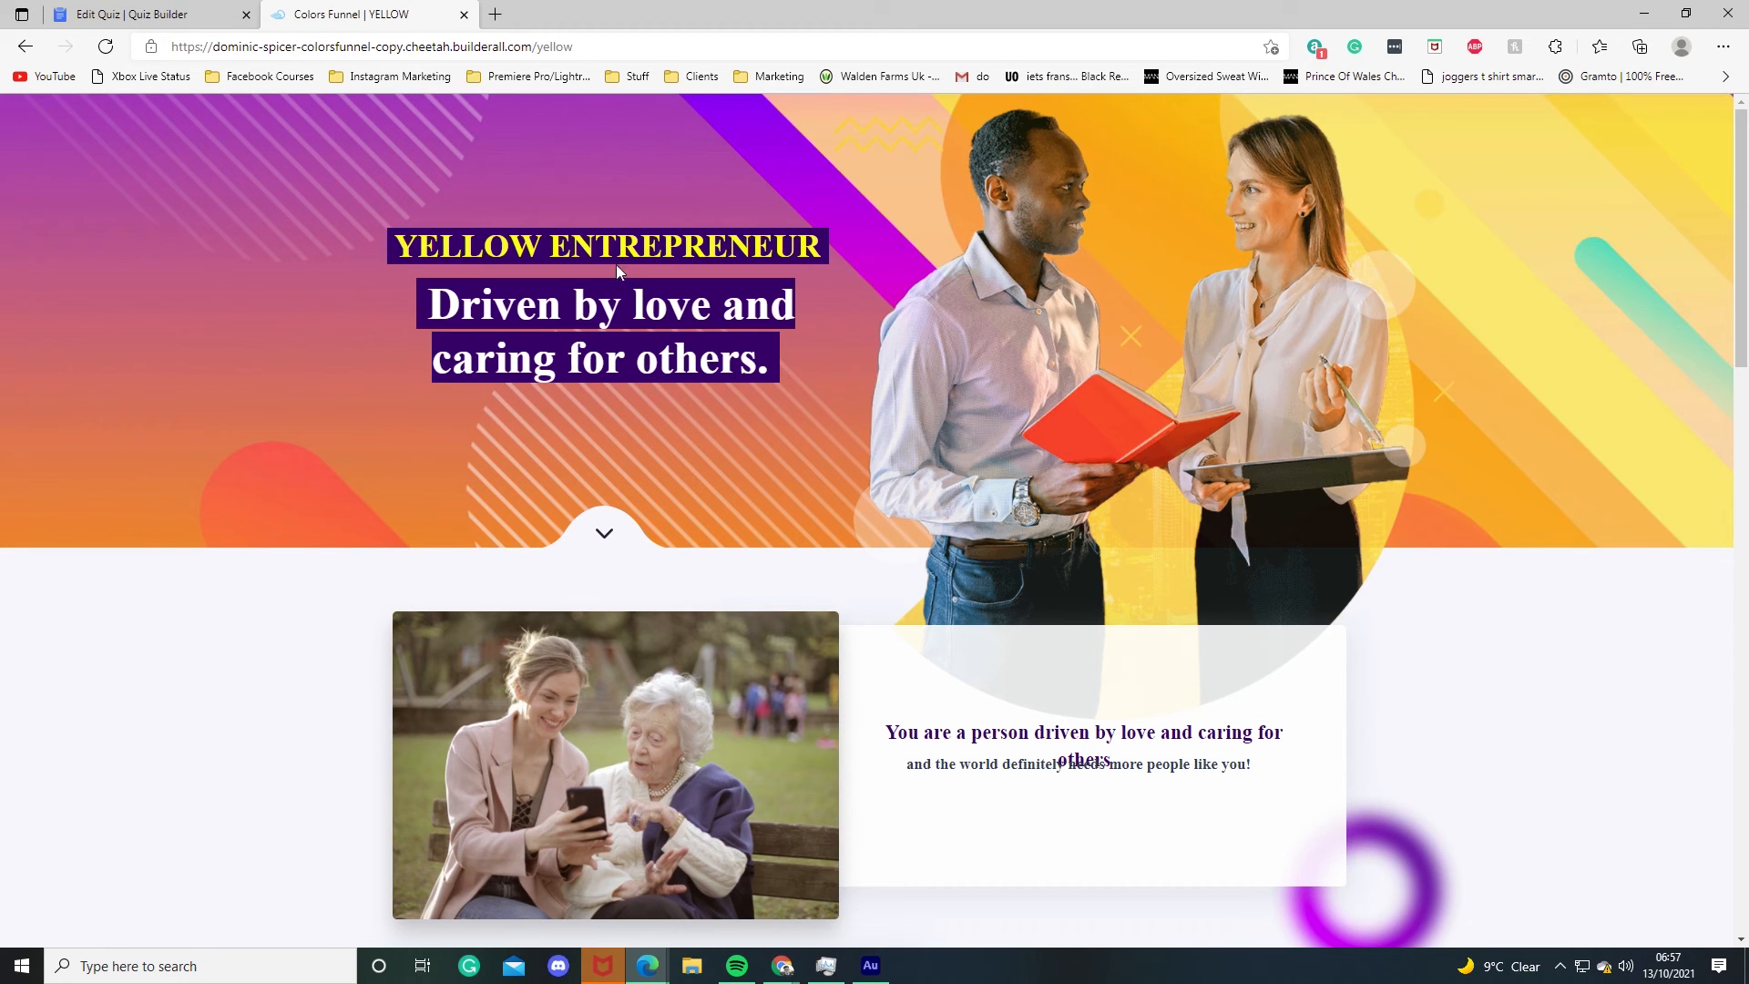
pyautogui.moveTo(826, 246); pyautogui.dragTo(794, 355)
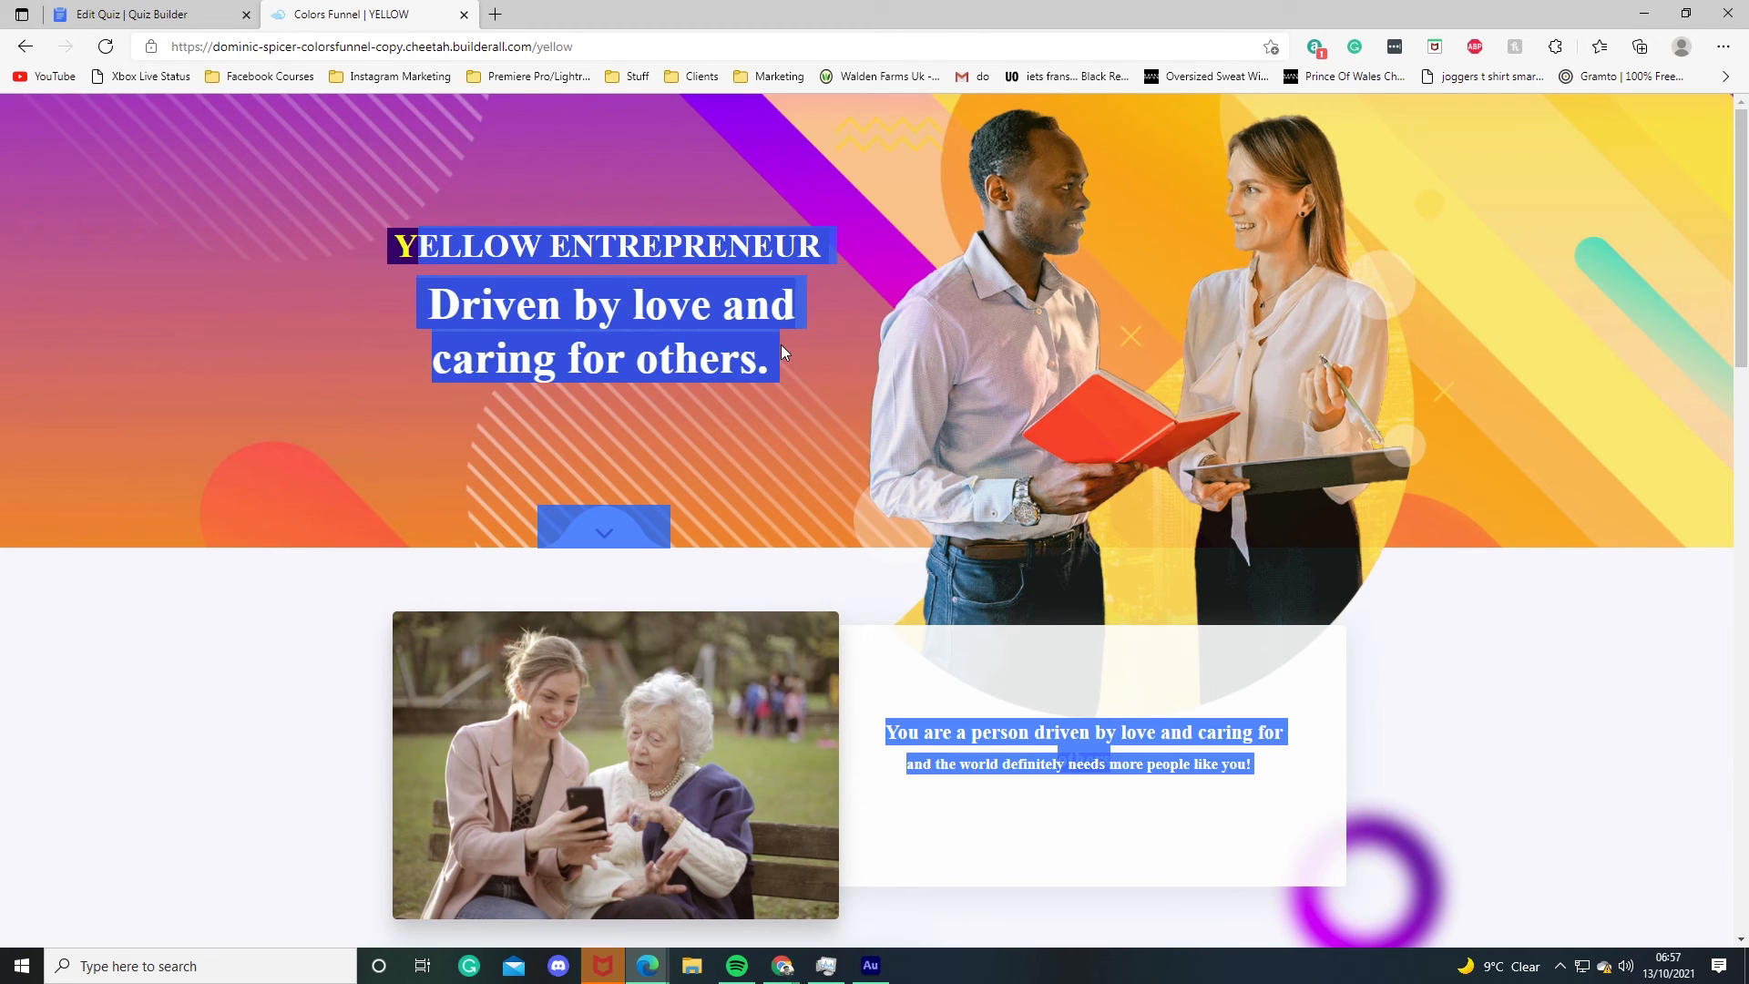
# Step: Switch to the Colors Funnel pages list and open the Optin Page live to check its form
pyautogui.click(146, 14)
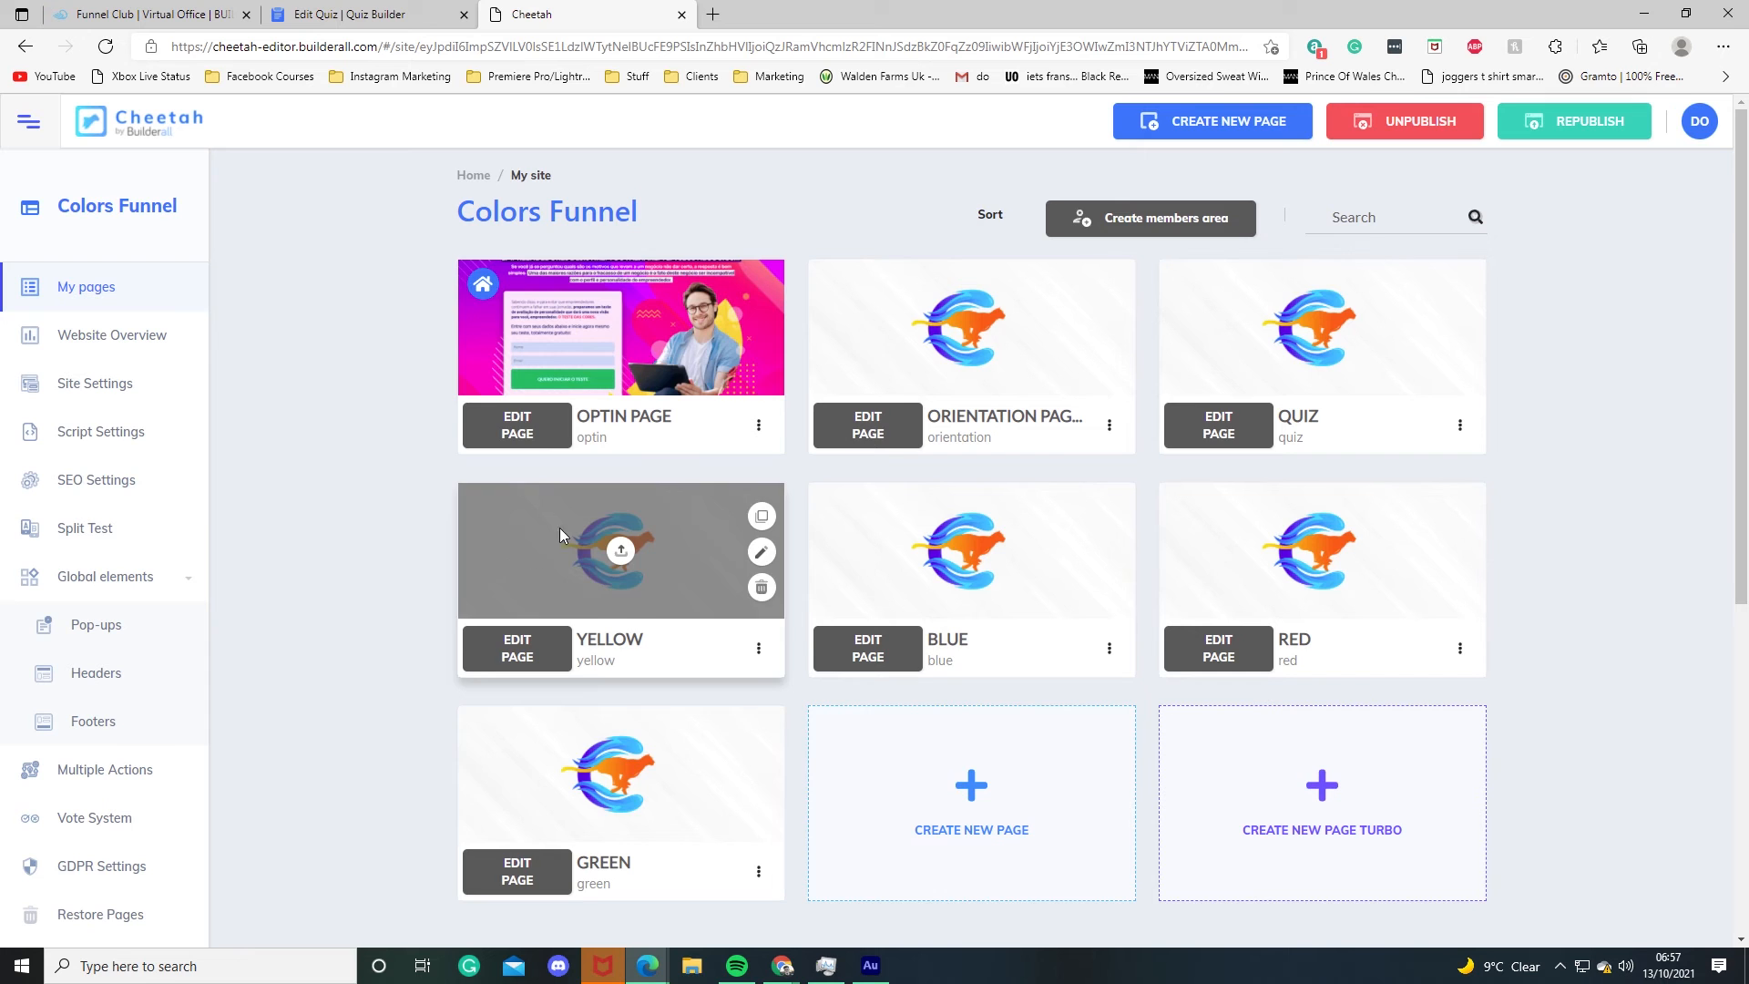
pyautogui.click(119, 7)
pyautogui.click(599, 13)
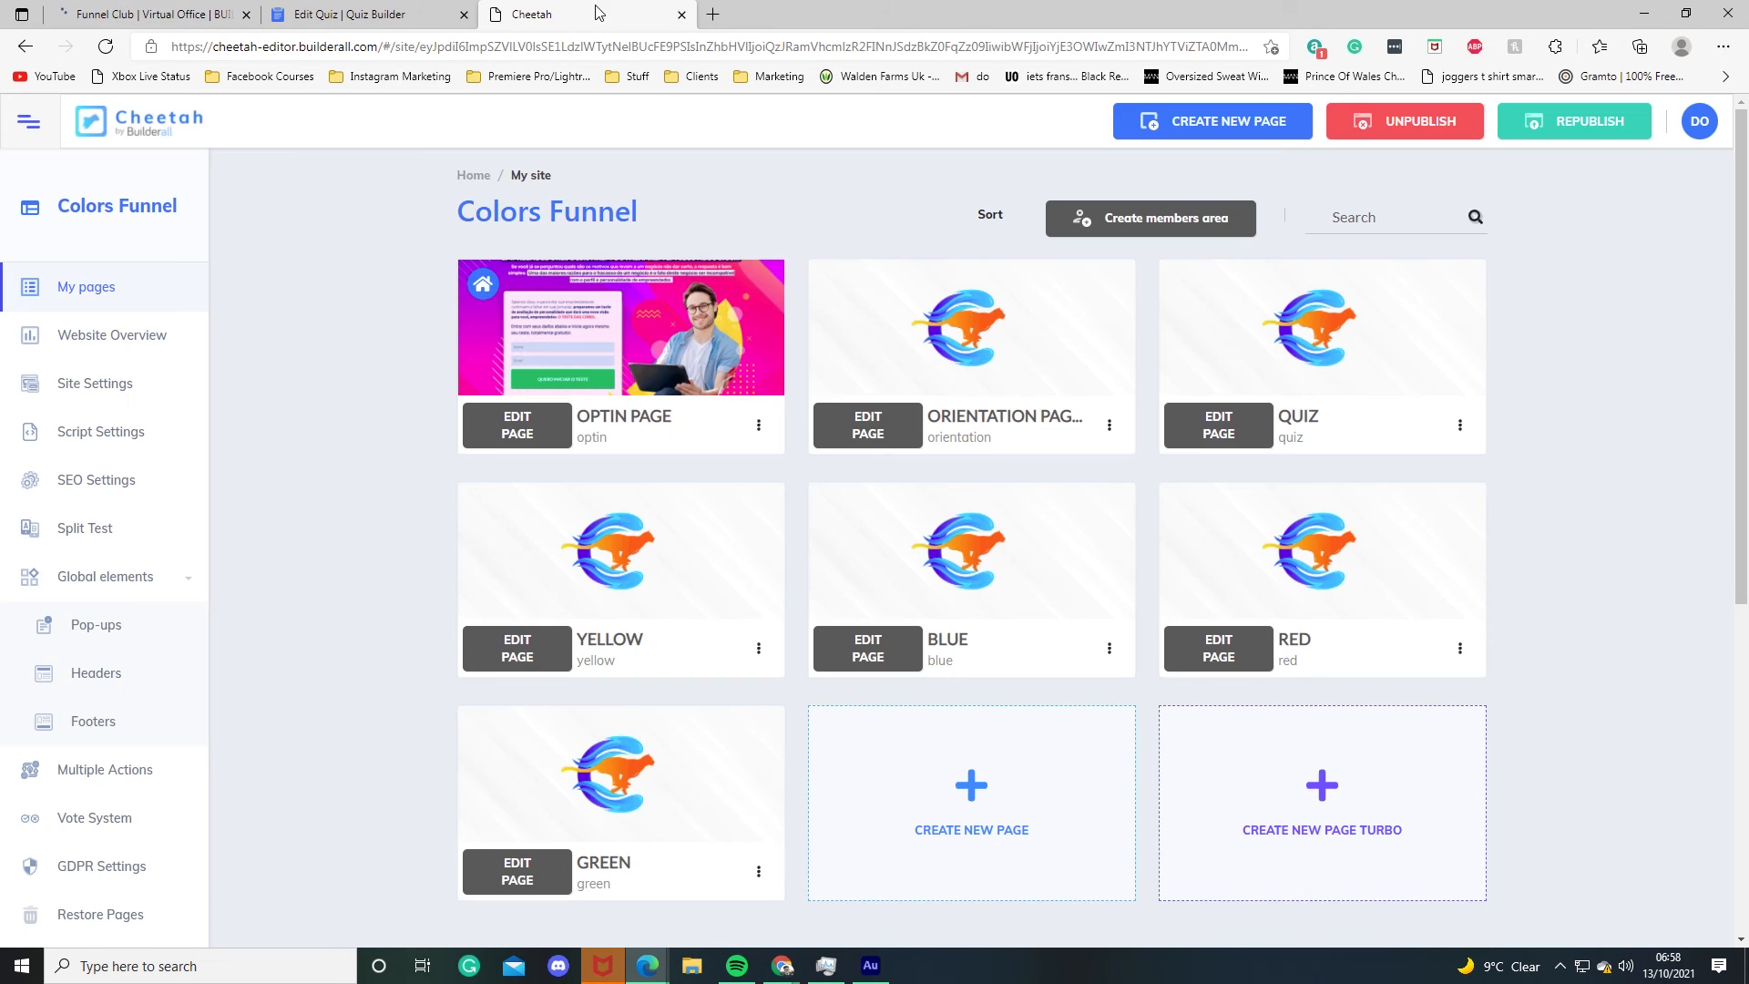
pyautogui.click(759, 424)
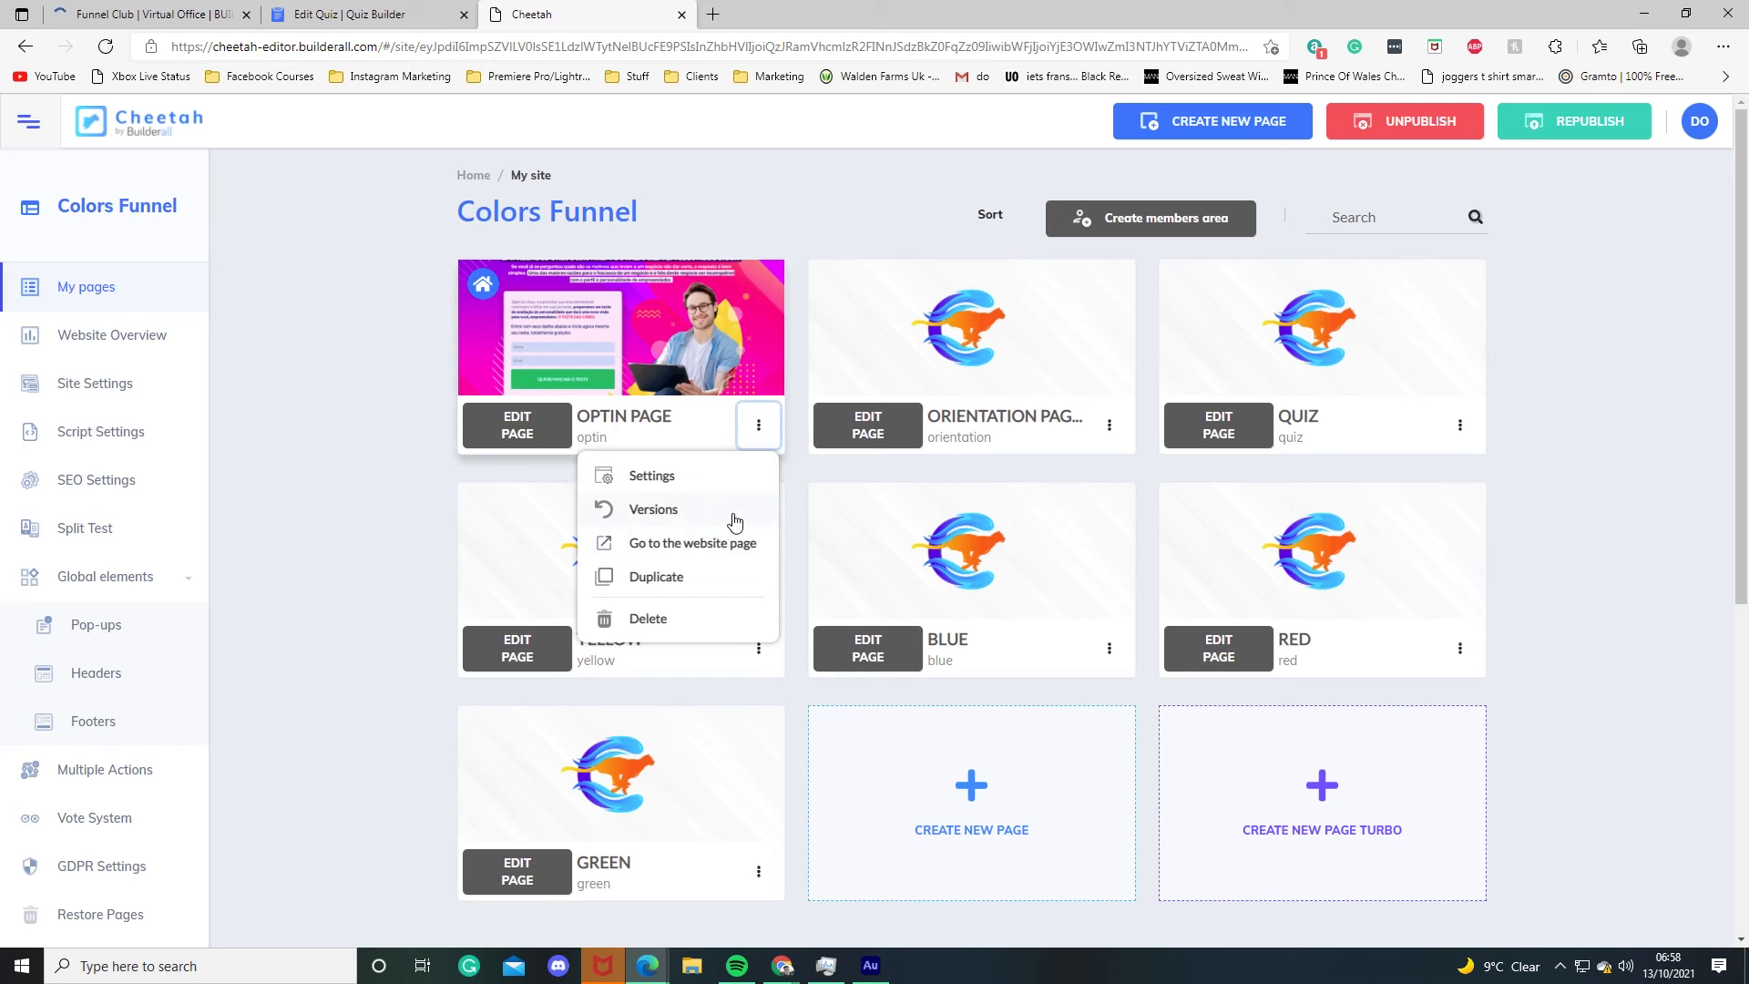
pyautogui.click(727, 545)
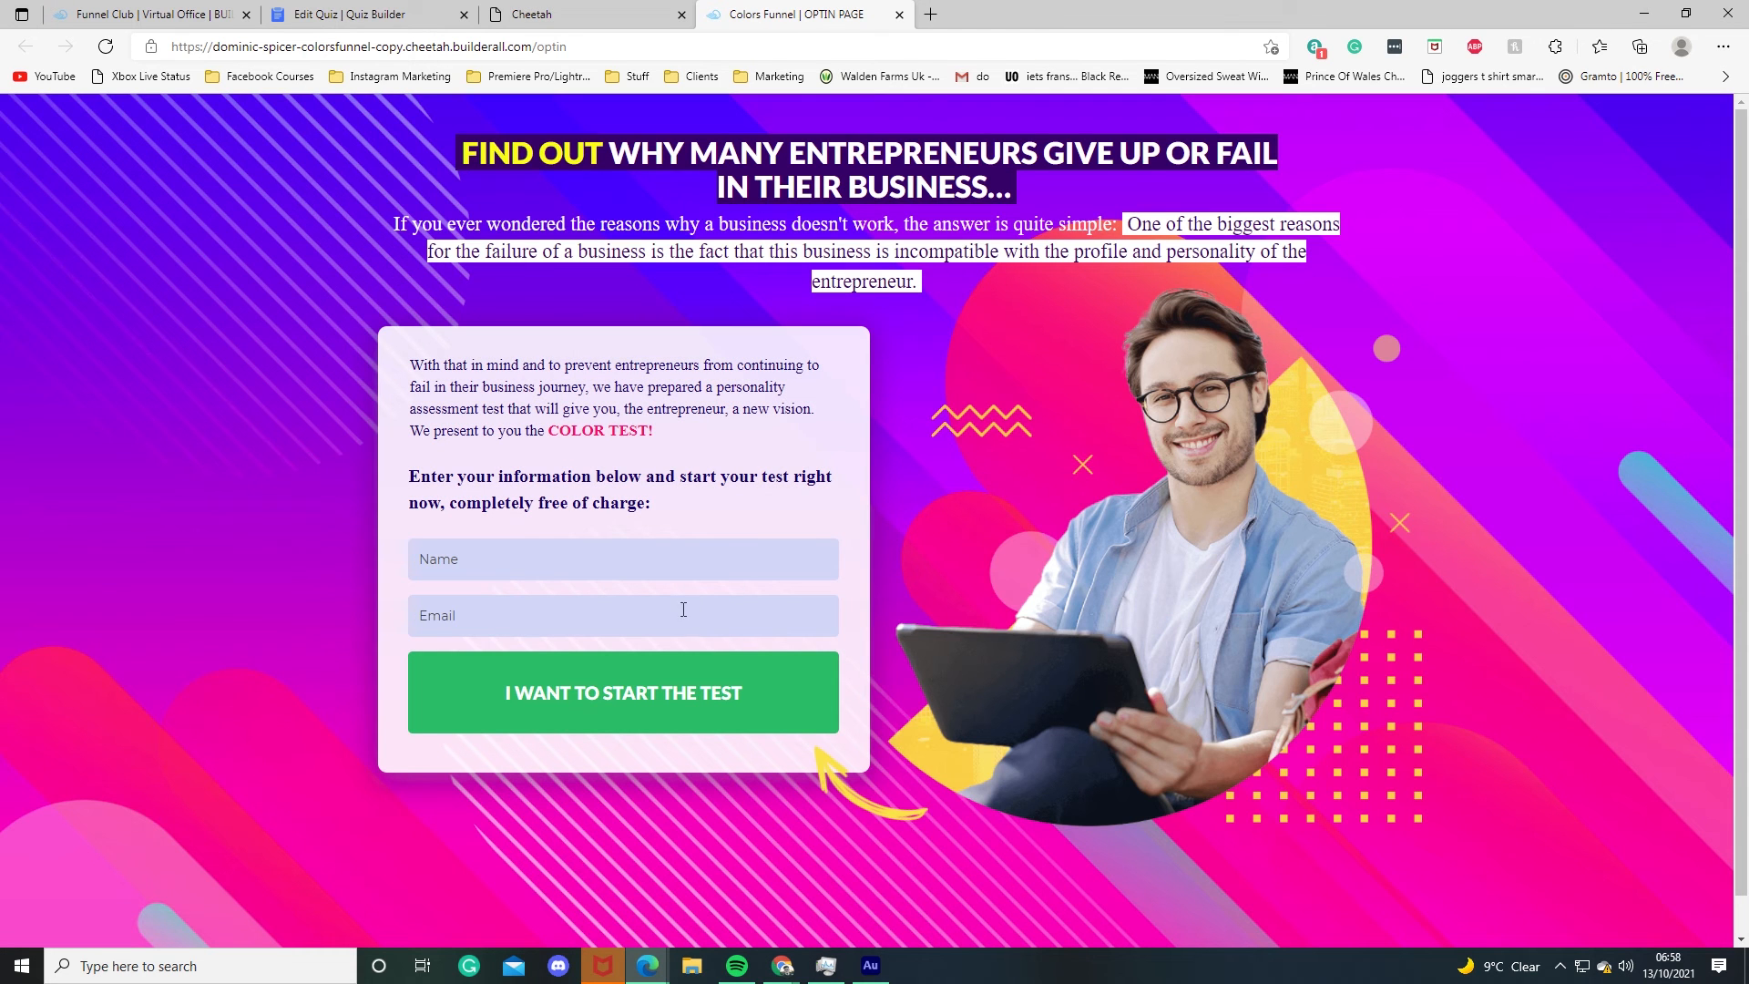
pyautogui.click(467, 554)
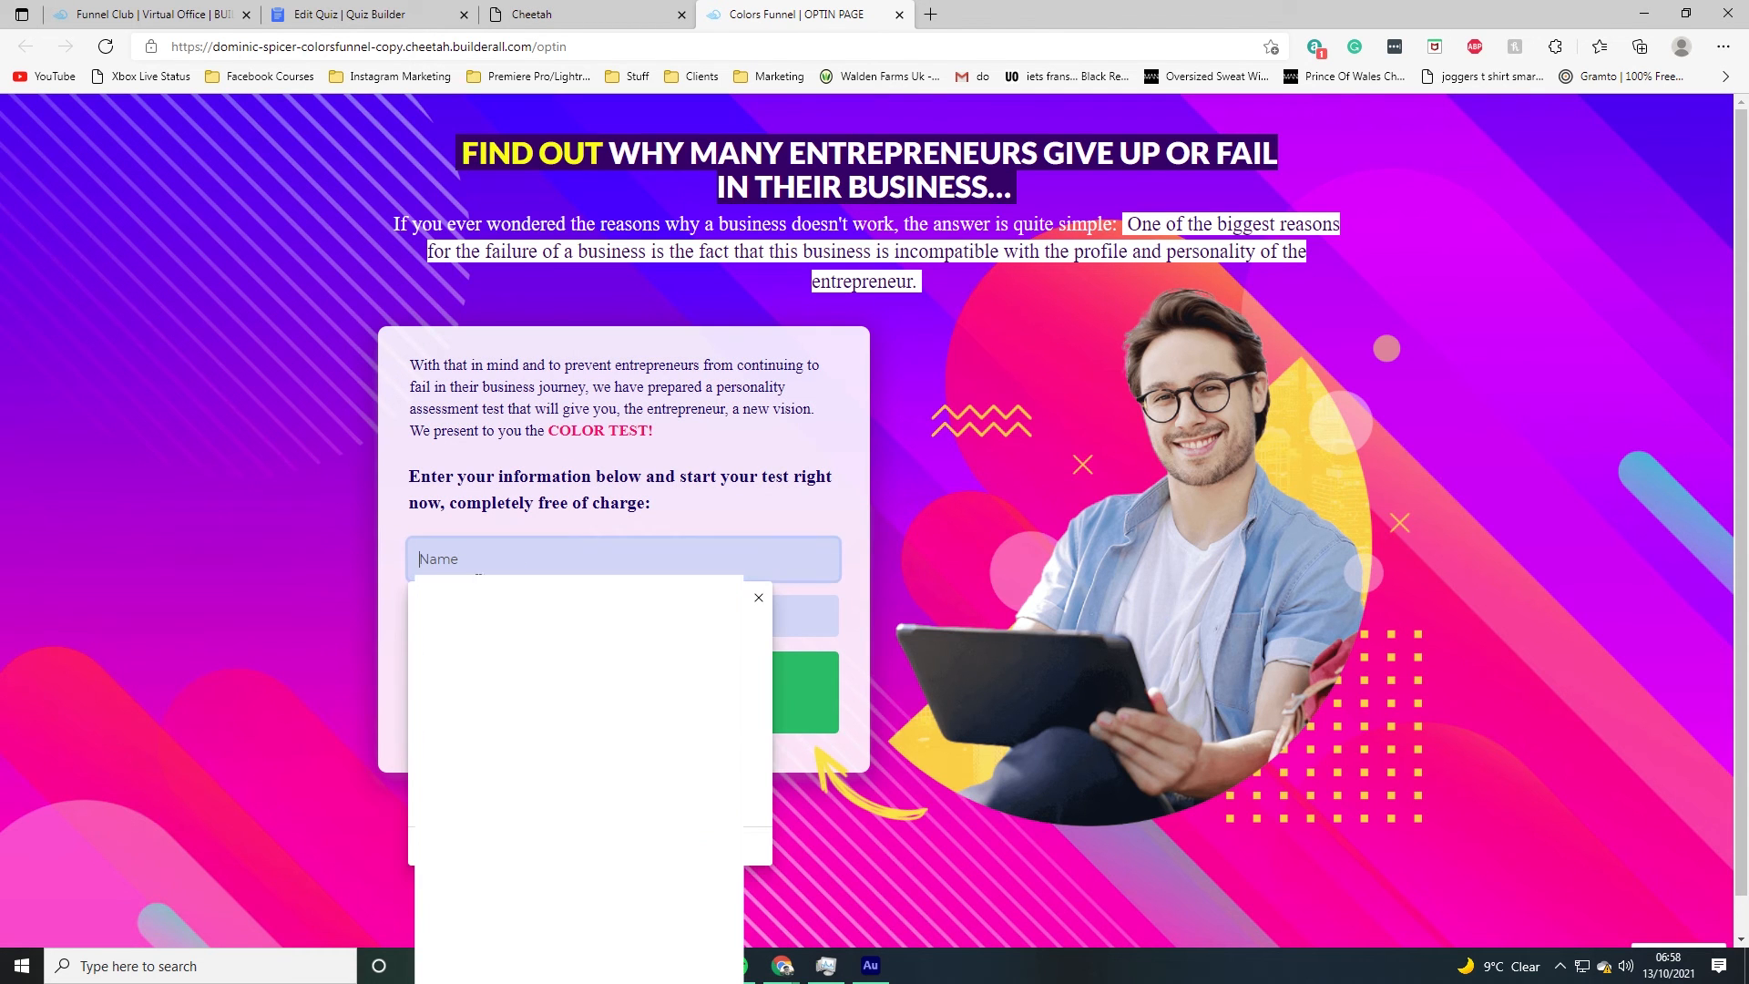
pyautogui.click(329, 617)
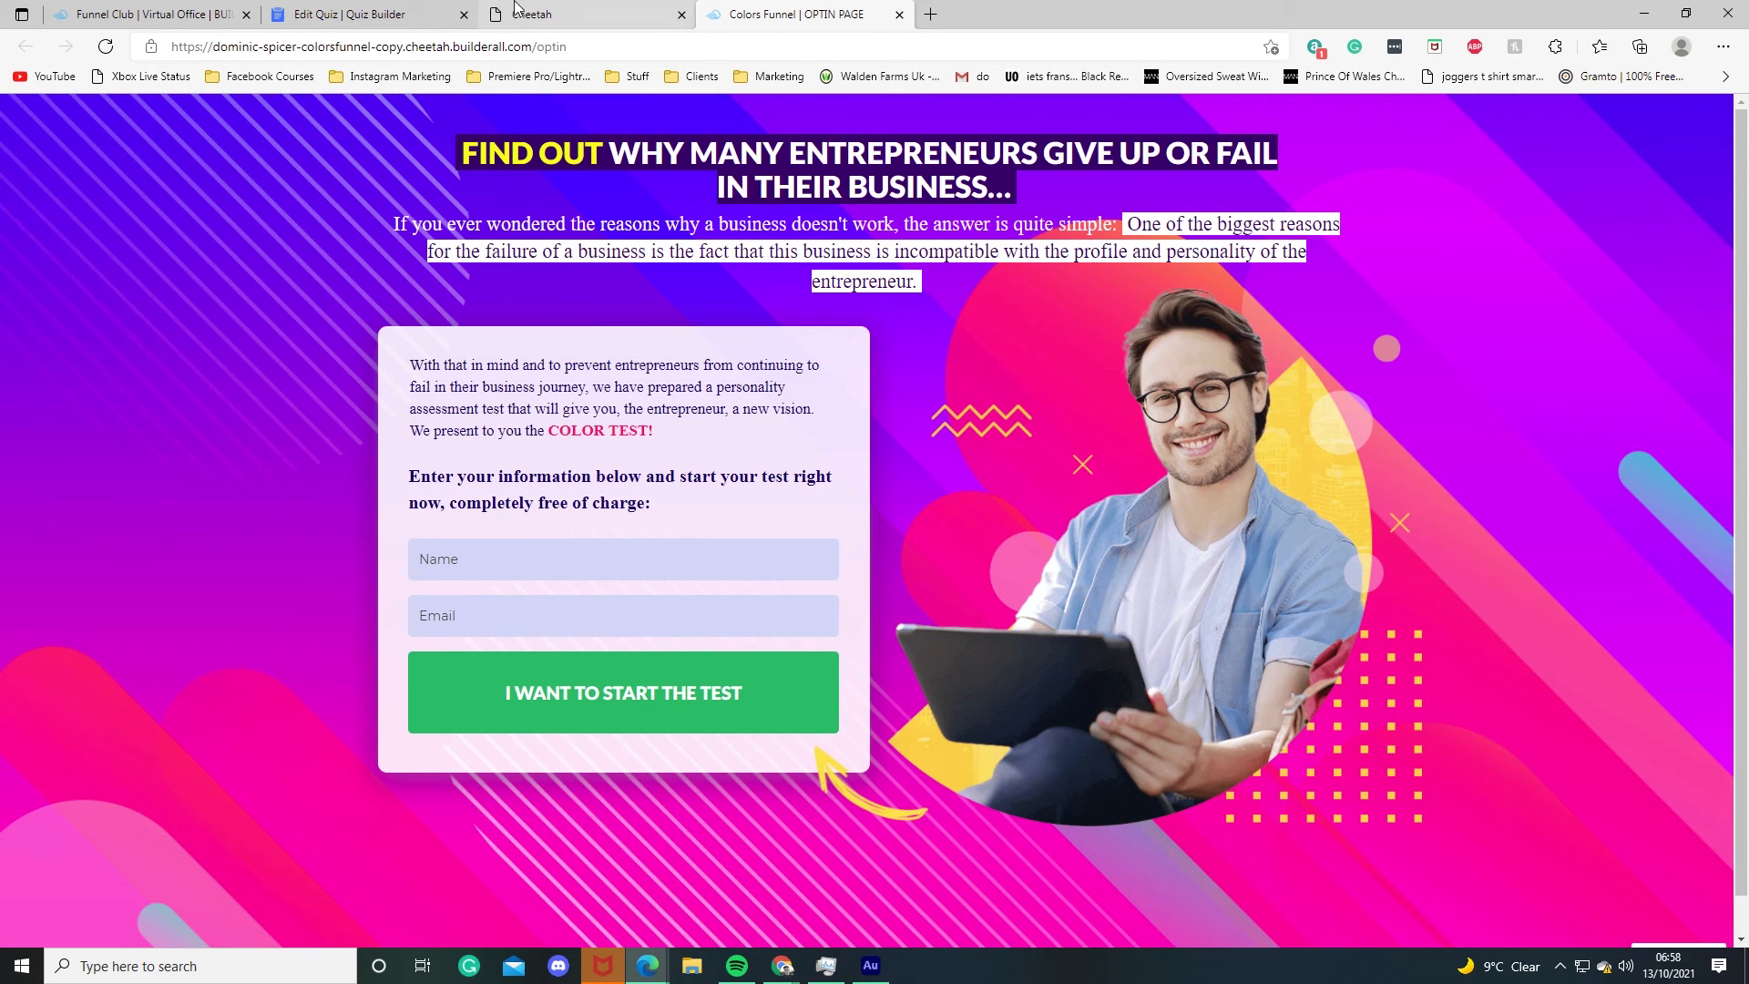
# Step: Open the Orientation page live and begin the test to reach the embedded quiz
pyautogui.click(564, 13)
pyautogui.click(1109, 425)
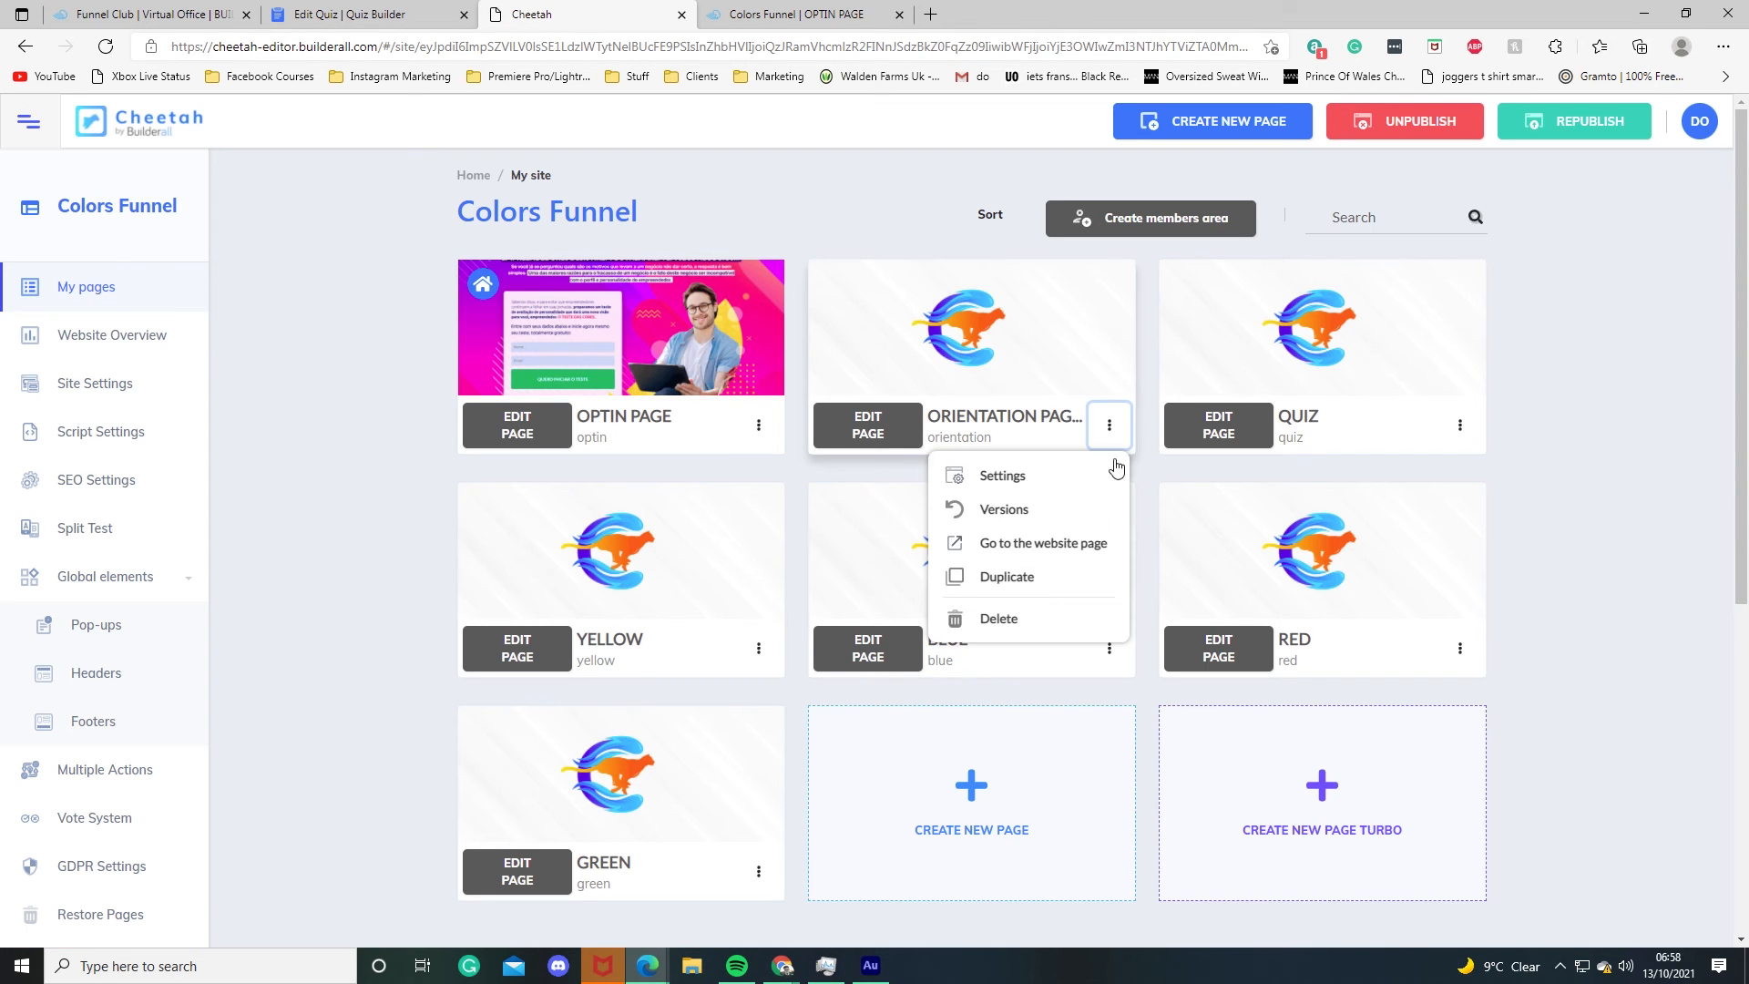
pyautogui.click(1016, 544)
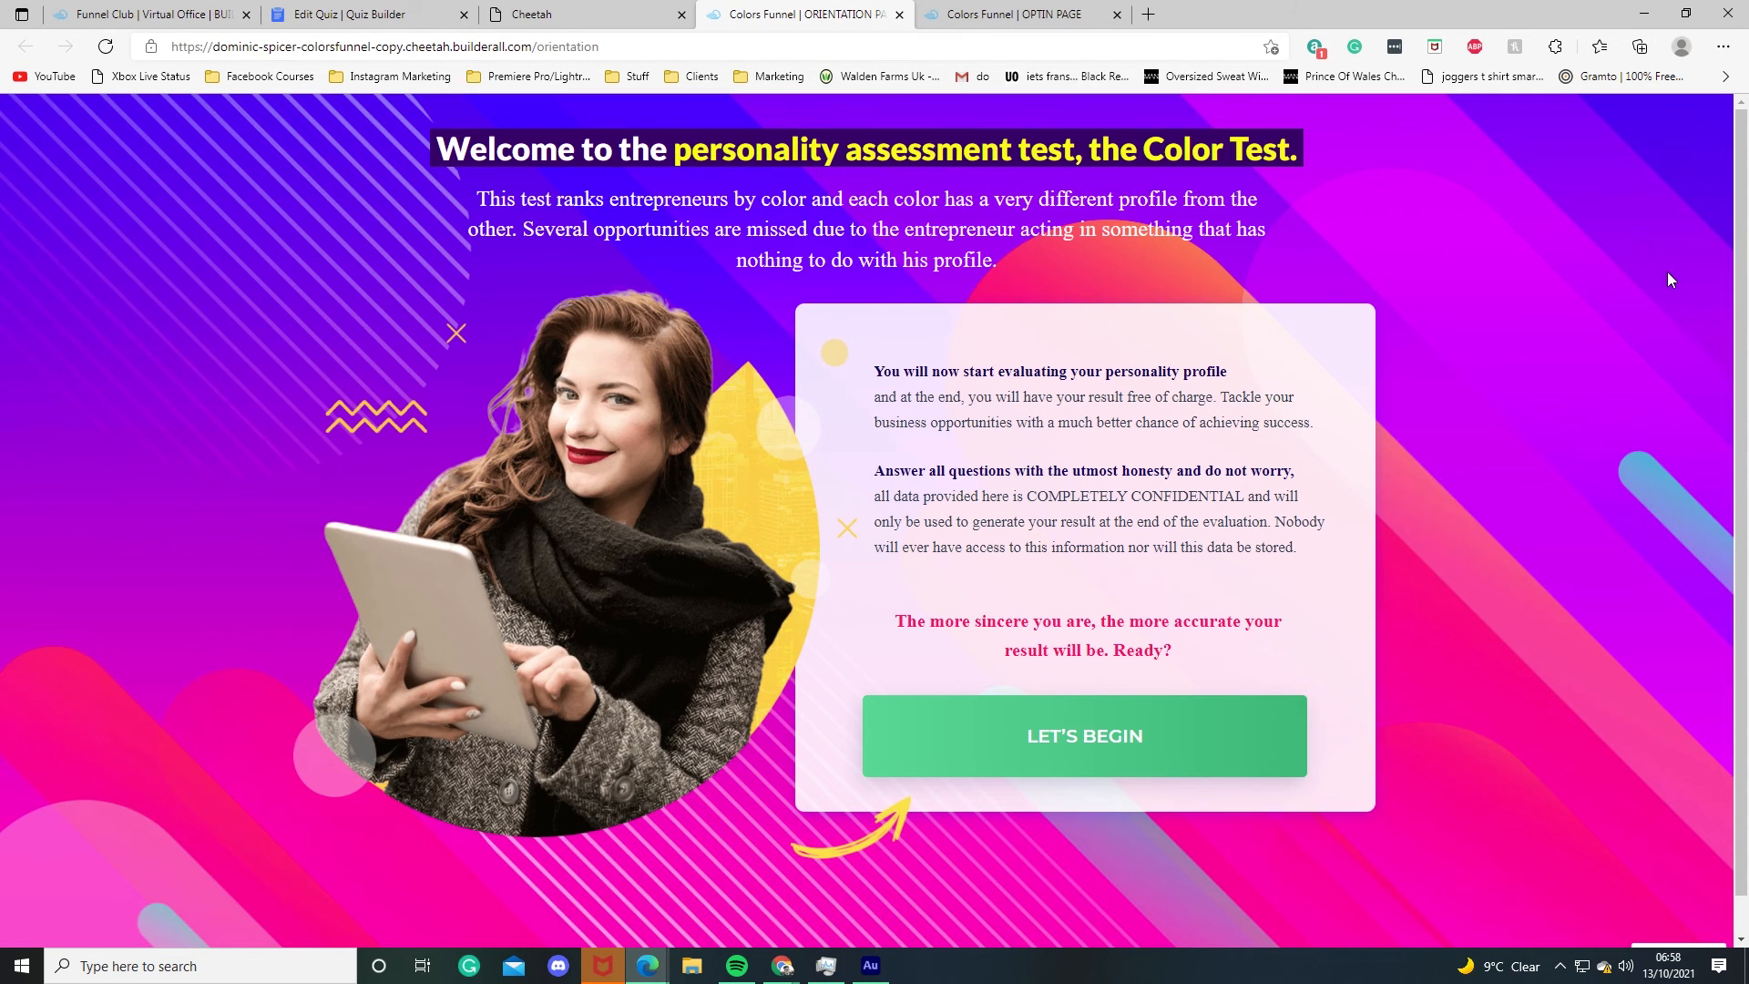
pyautogui.click(1131, 733)
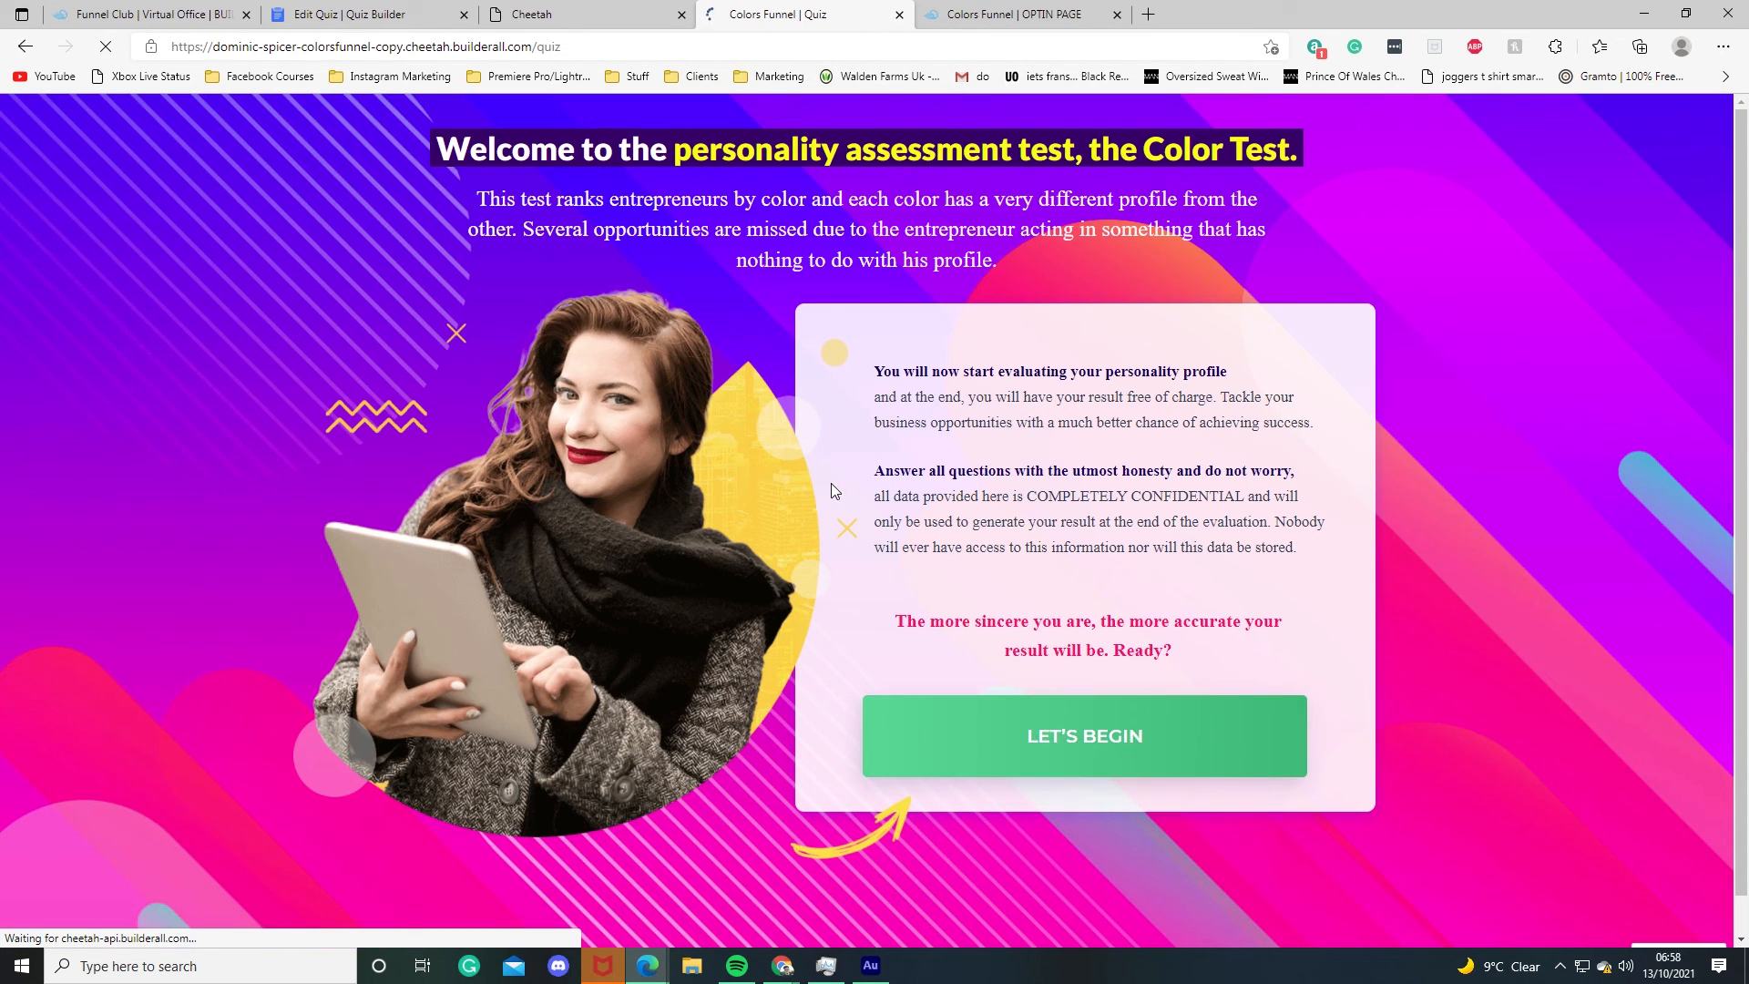
pyautogui.scroll(-1, 810, 487)
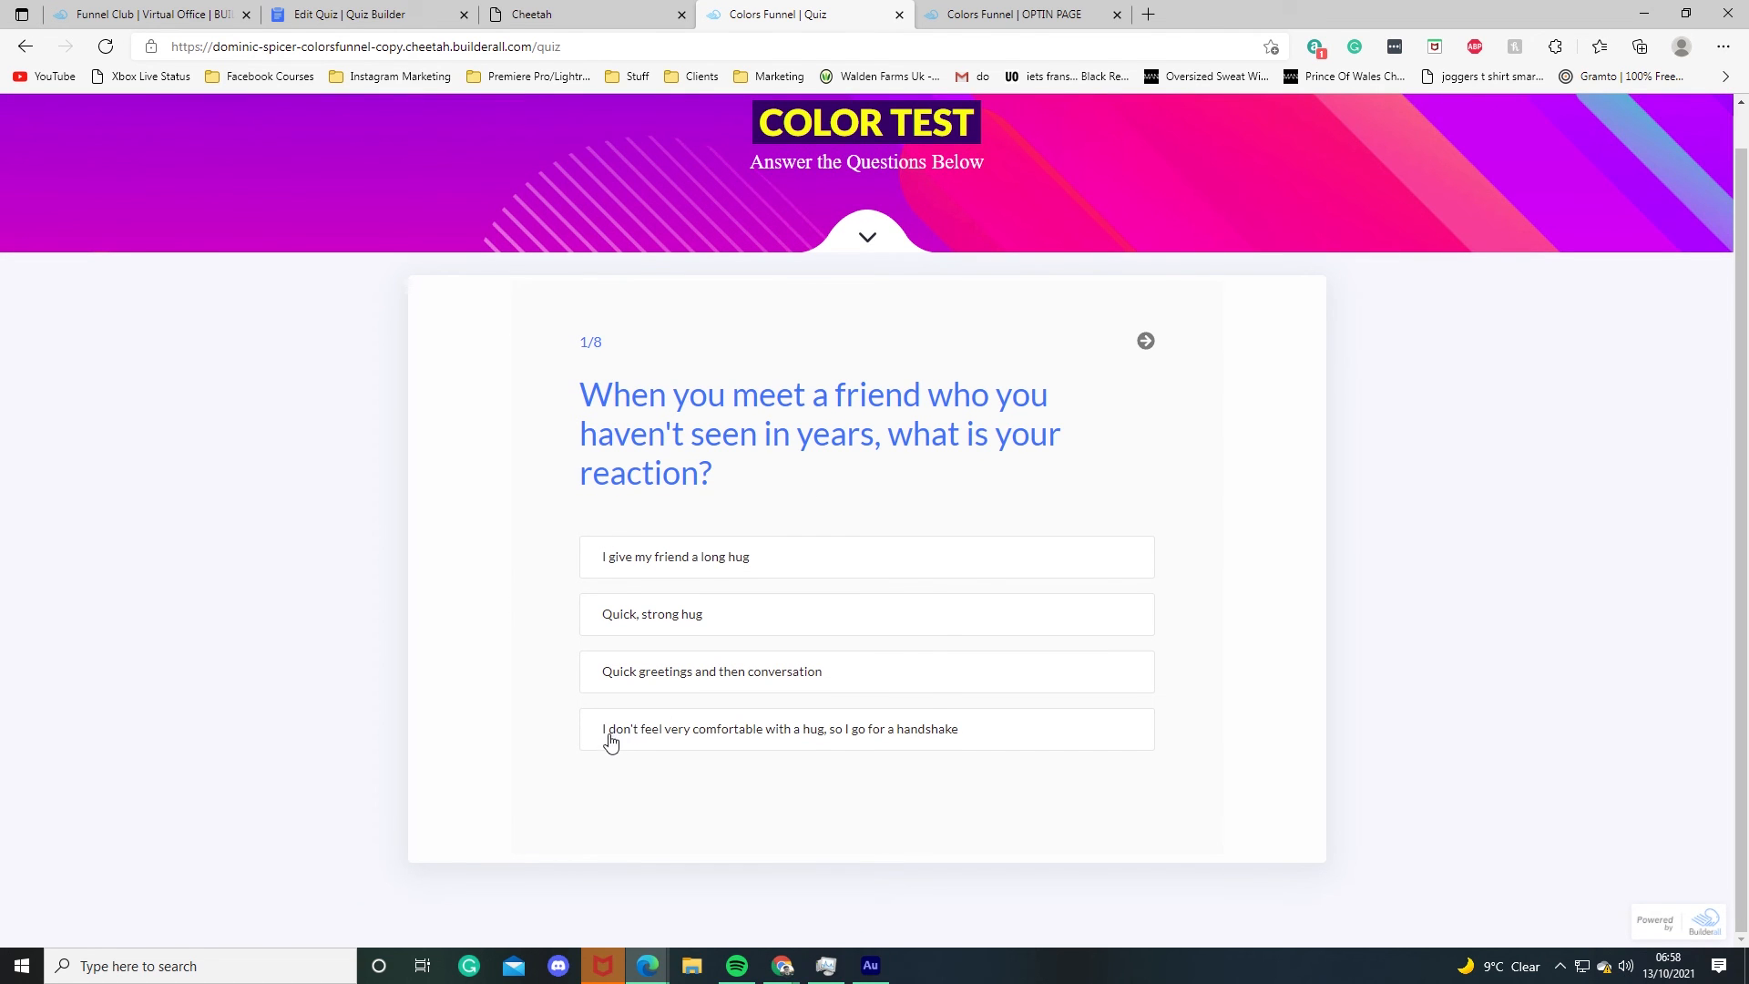
# Step: Return to the quiz builder tab
pyautogui.hotkey('ctrl', 'shift', 'Tab')
pyautogui.moveTo(1109, 594)
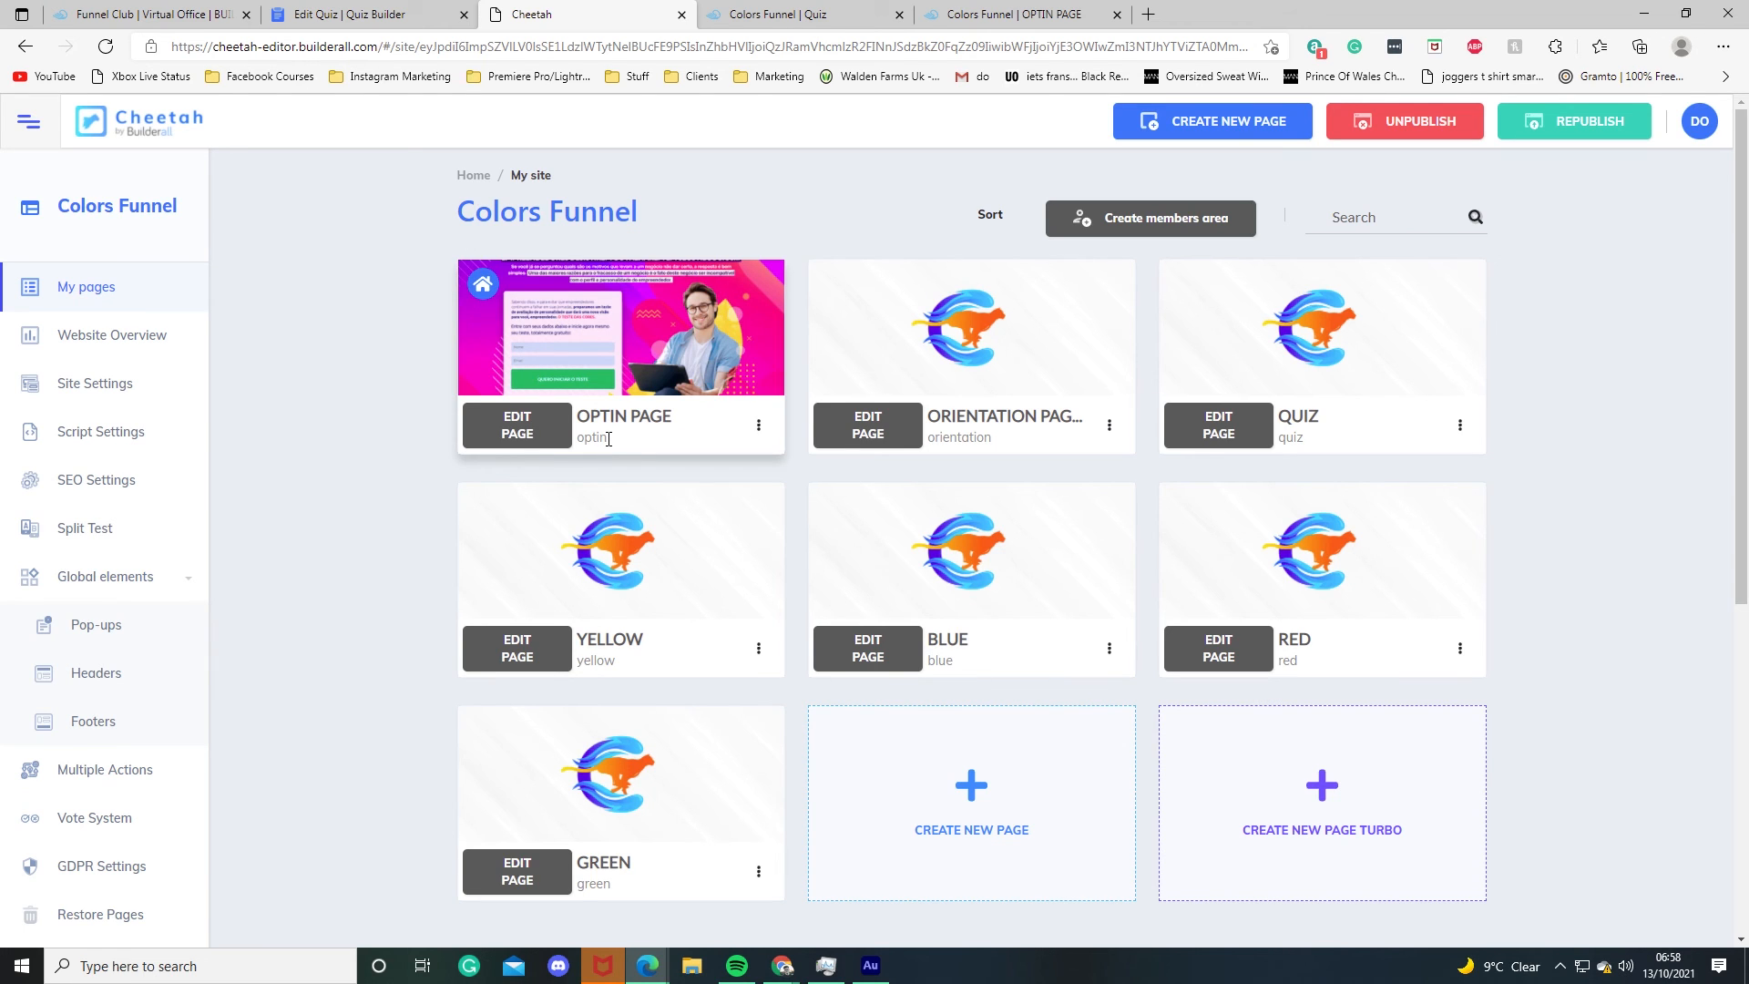
pyautogui.hotkey('ctrl', 'shift', 'Tab')
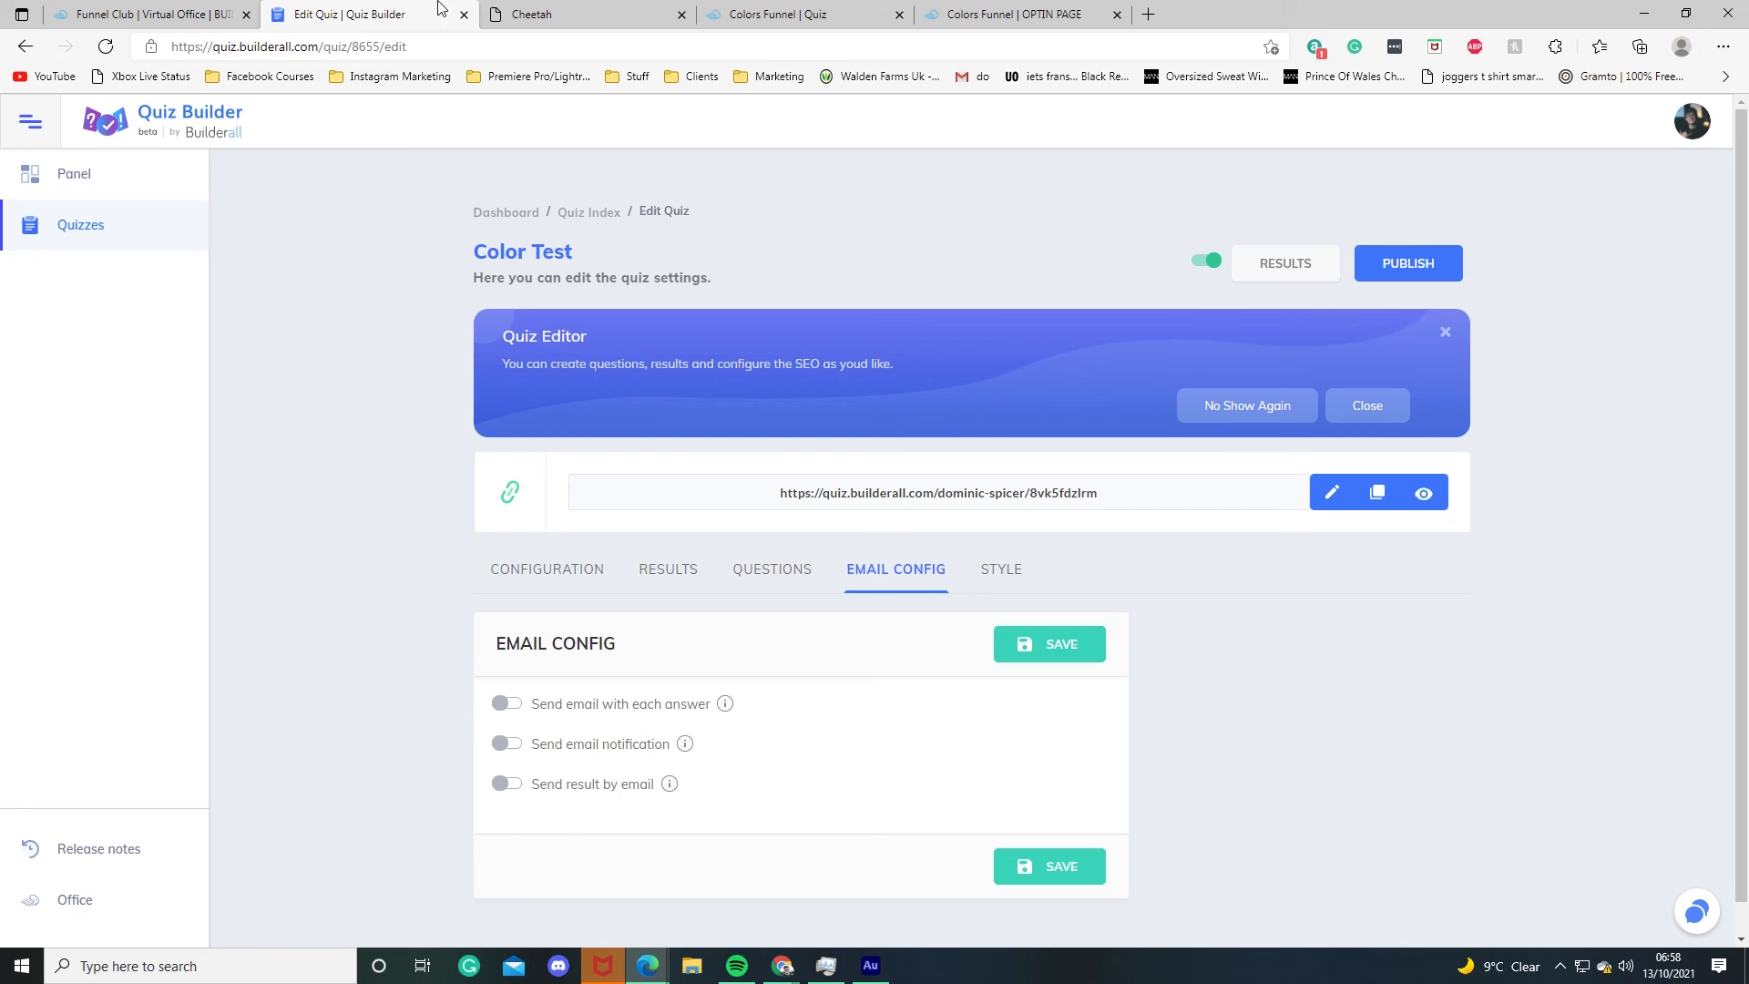